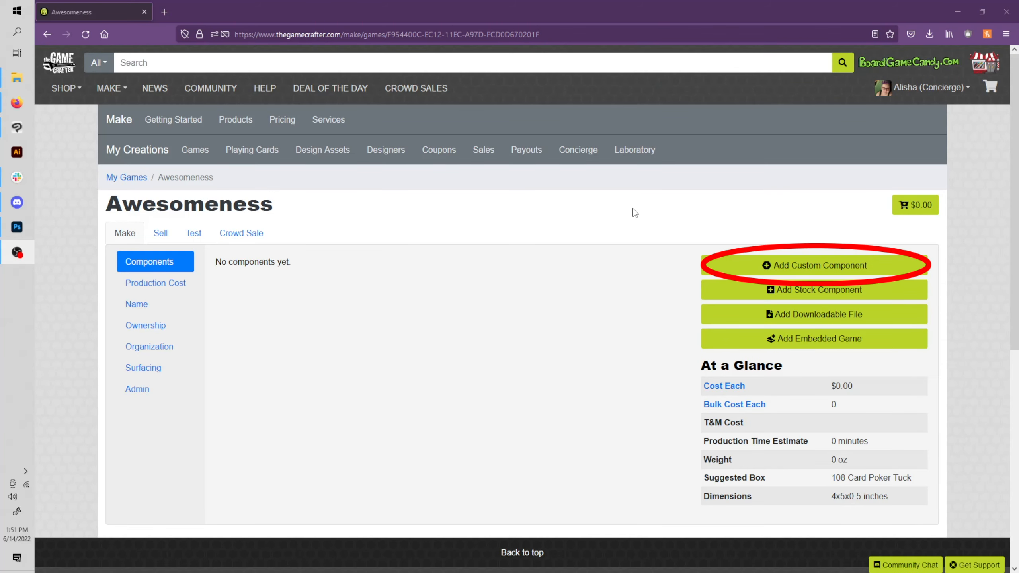
Start adding a custom component to the Awesomeness game and filter the customizable components to the Boards category.
{"action": "left_click", "coordinate": [804, 273]}
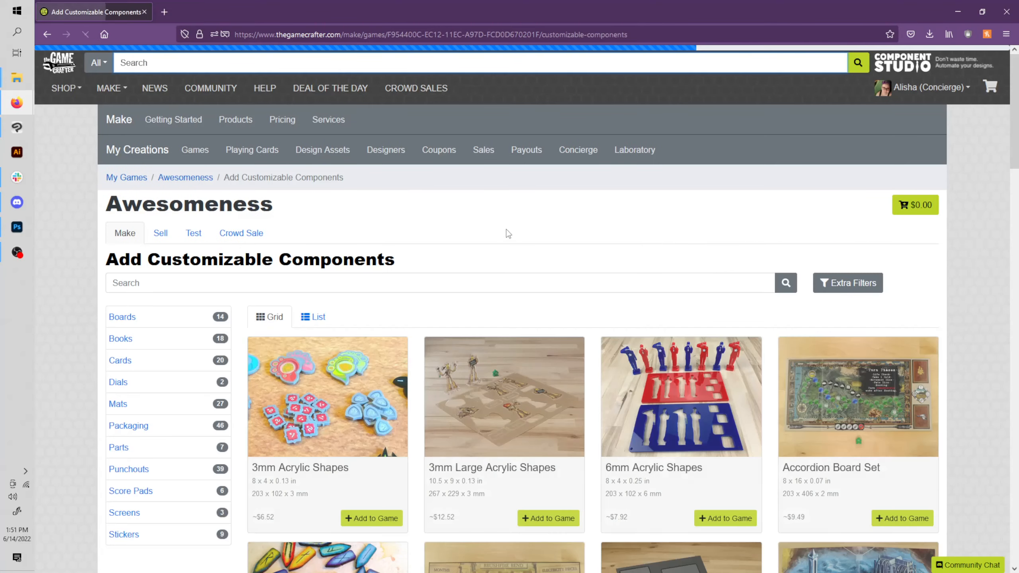
{"action": "scroll", "coordinate": [401, 227], "scroll_direction": "down", "scroll_amount": 3}
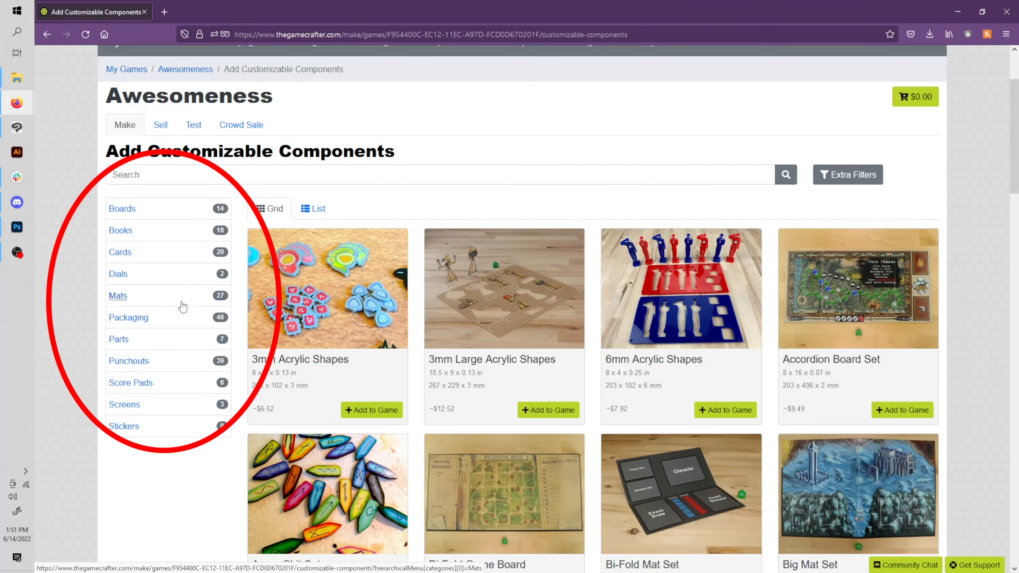
{"action": "left_click", "coordinate": [128, 215]}
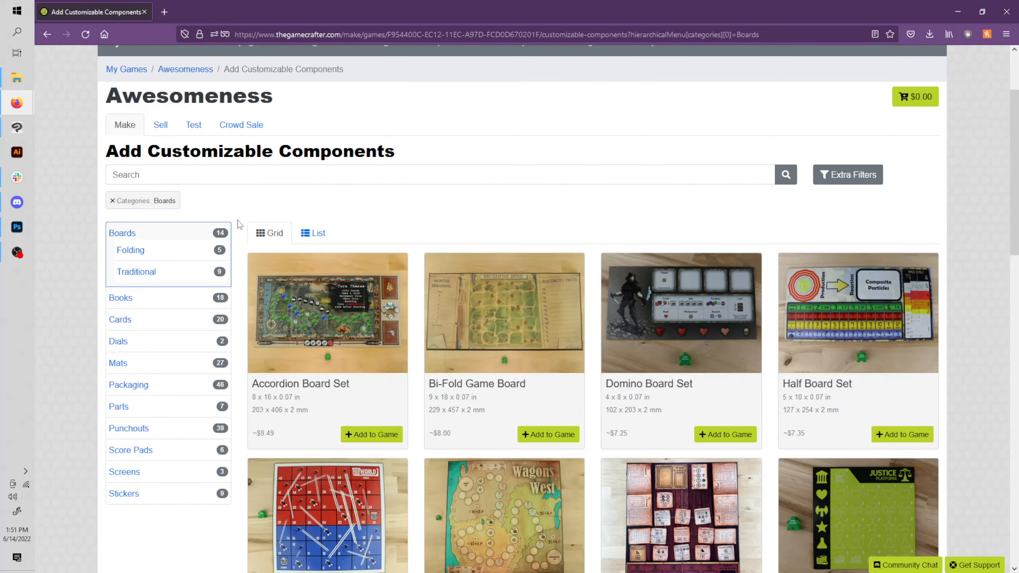
{"action": "left_click", "coordinate": [204, 179]}
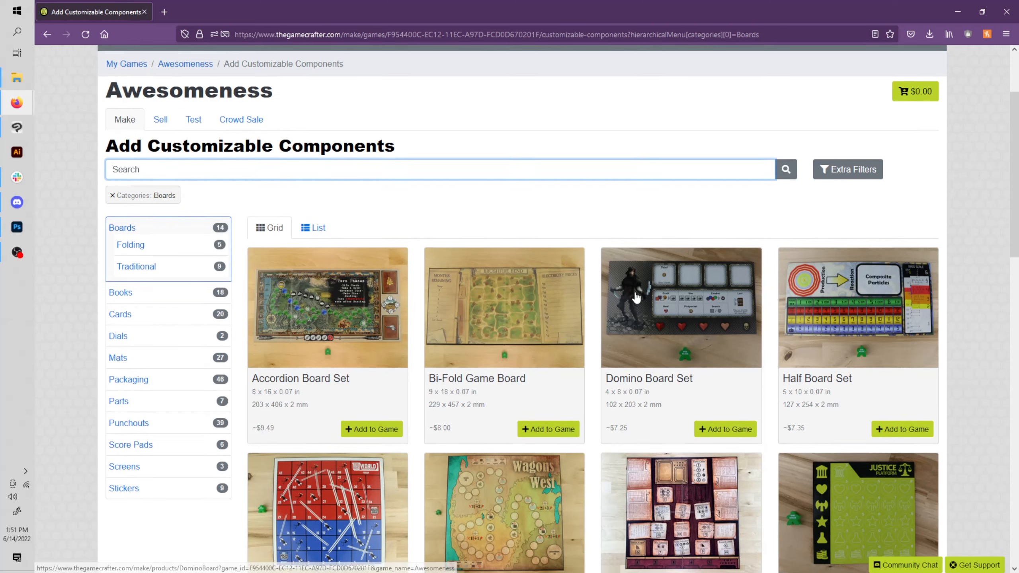
Open the Quad-Fold Game Board product page in a separate browser tab and add the board to Awesomeness.
{"action": "scroll", "coordinate": [636, 297], "scroll_direction": "down", "scroll_amount": 6}
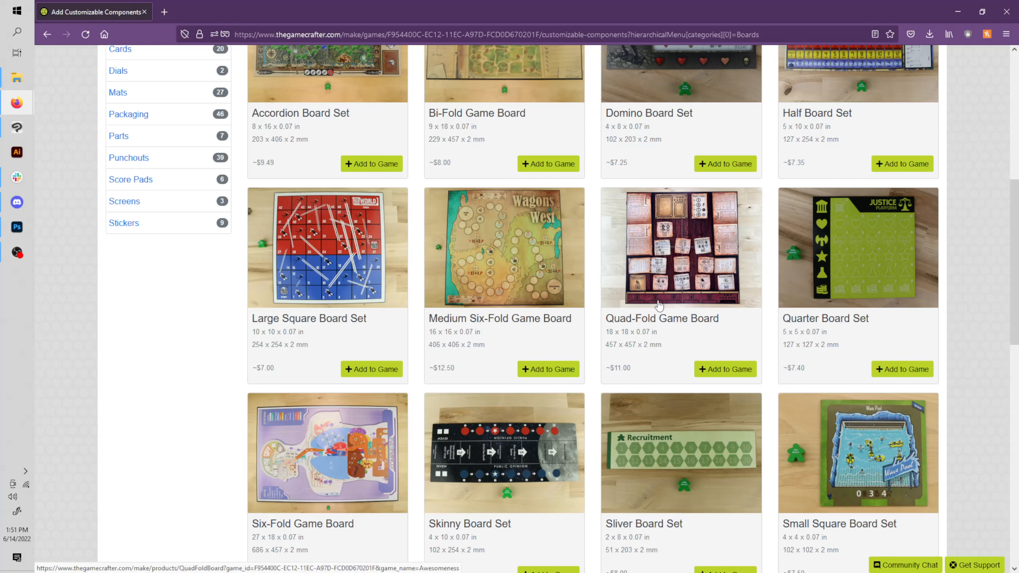
{"action": "scroll", "coordinate": [659, 306], "scroll_direction": "down", "scroll_amount": 3}
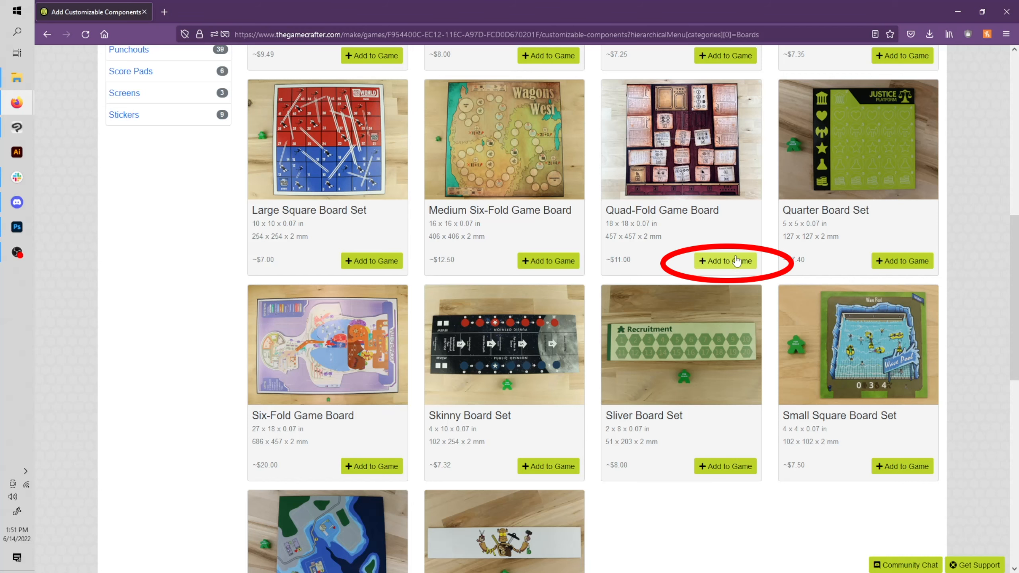
{"action": "scroll", "coordinate": [737, 266], "scroll_direction": "up", "scroll_amount": 3}
{"action": "middle_click", "coordinate": [693, 266]}
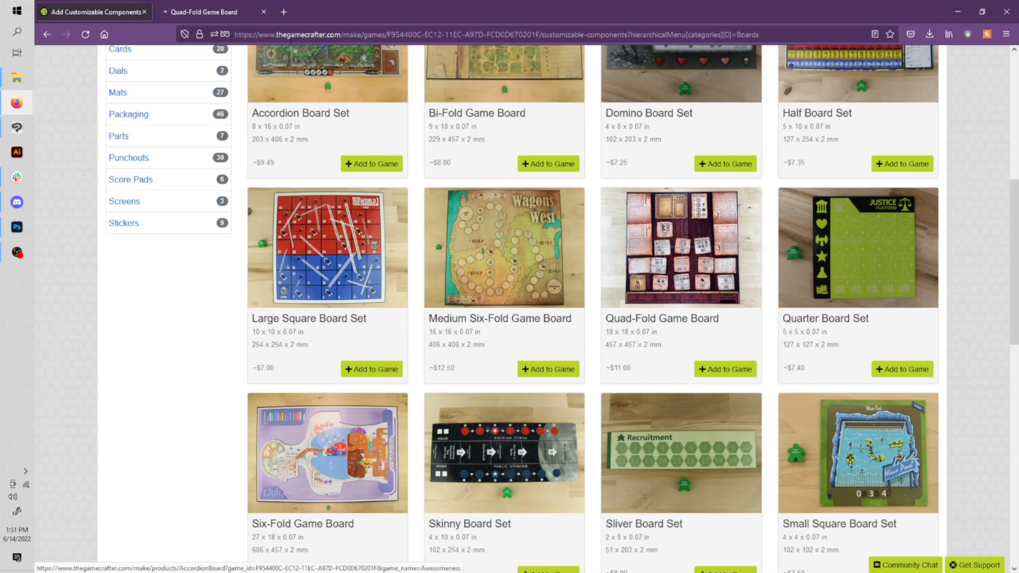
{"action": "left_click", "coordinate": [204, 11]}
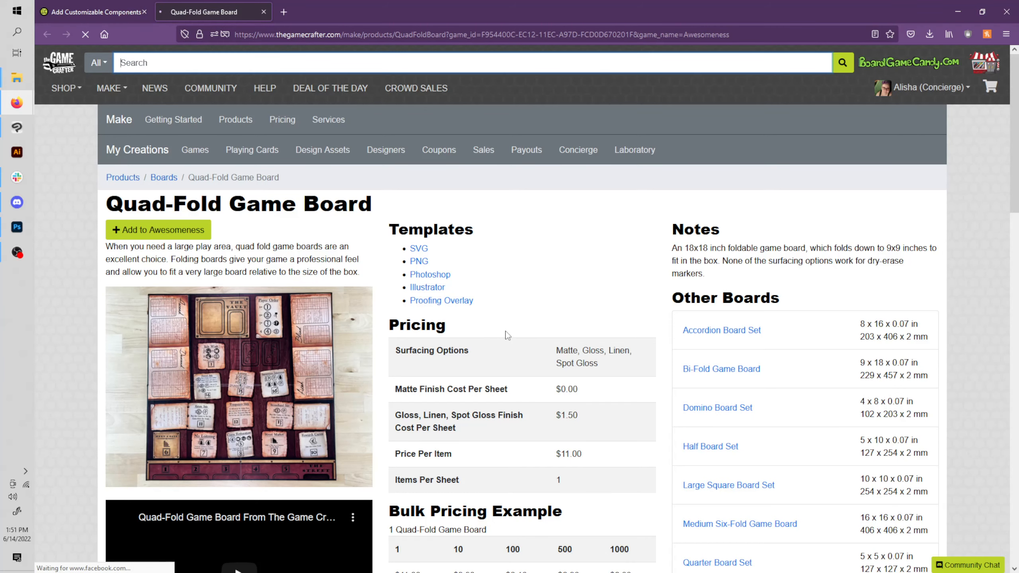
{"action": "scroll", "coordinate": [508, 335], "scroll_direction": "down", "scroll_amount": 1}
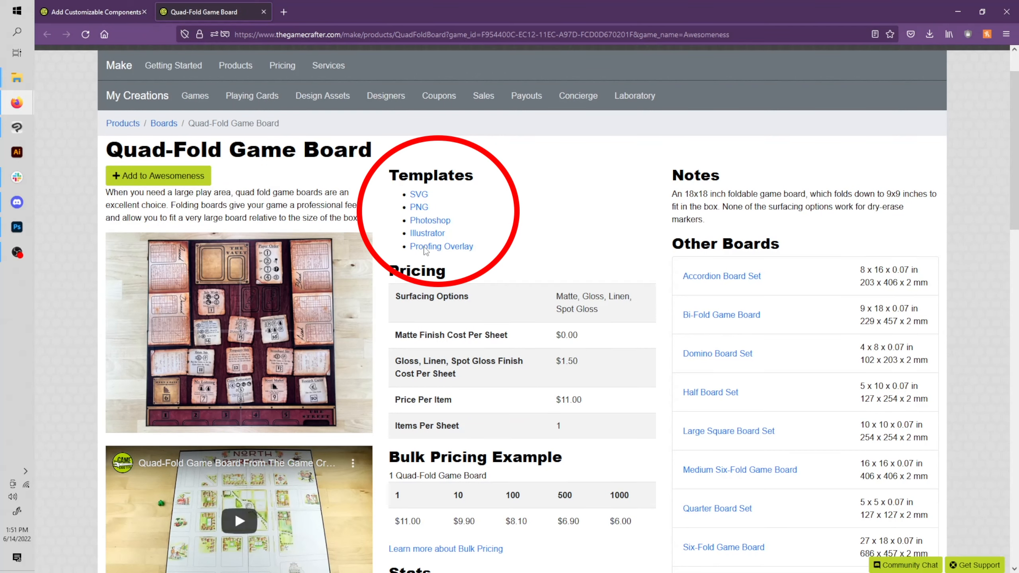
{"action": "left_click", "coordinate": [167, 177]}
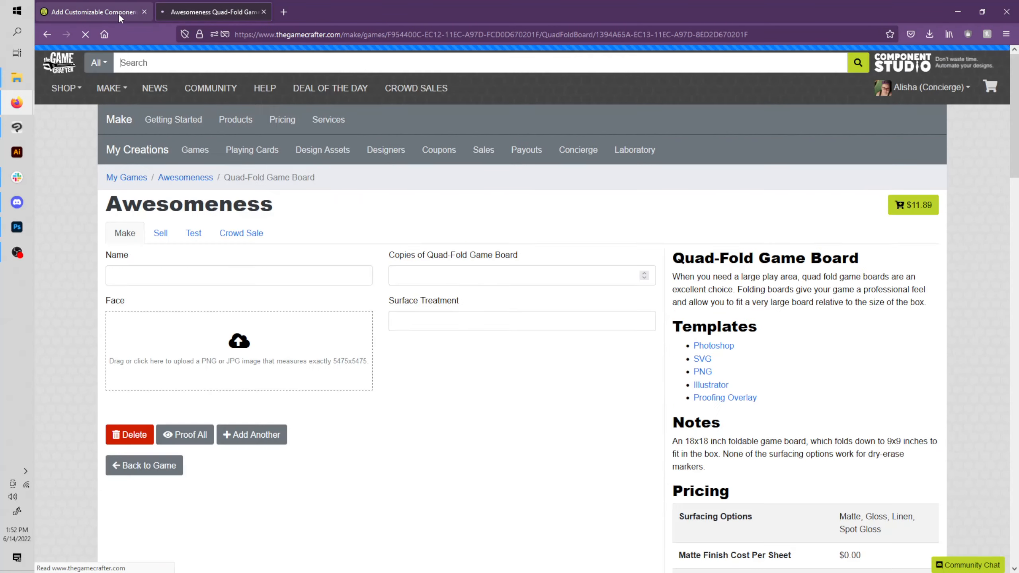
Filter the component catalog to Books, open the Large Booklet in its own tab and add it to Awesomeness.
{"action": "left_click", "coordinate": [91, 12]}
{"action": "scroll", "coordinate": [213, 161], "scroll_direction": "up", "scroll_amount": 3}
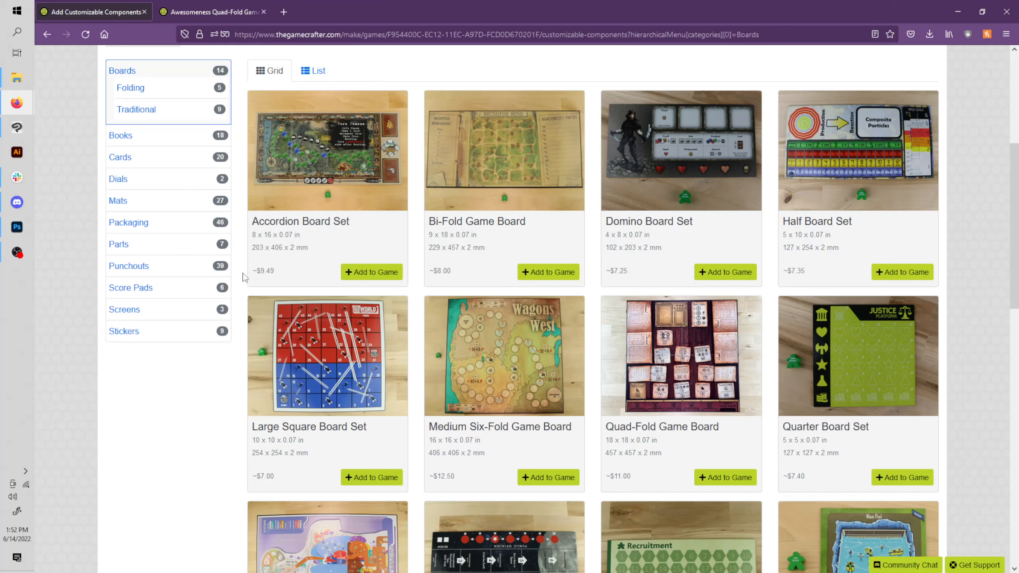
{"action": "left_click", "coordinate": [216, 12]}
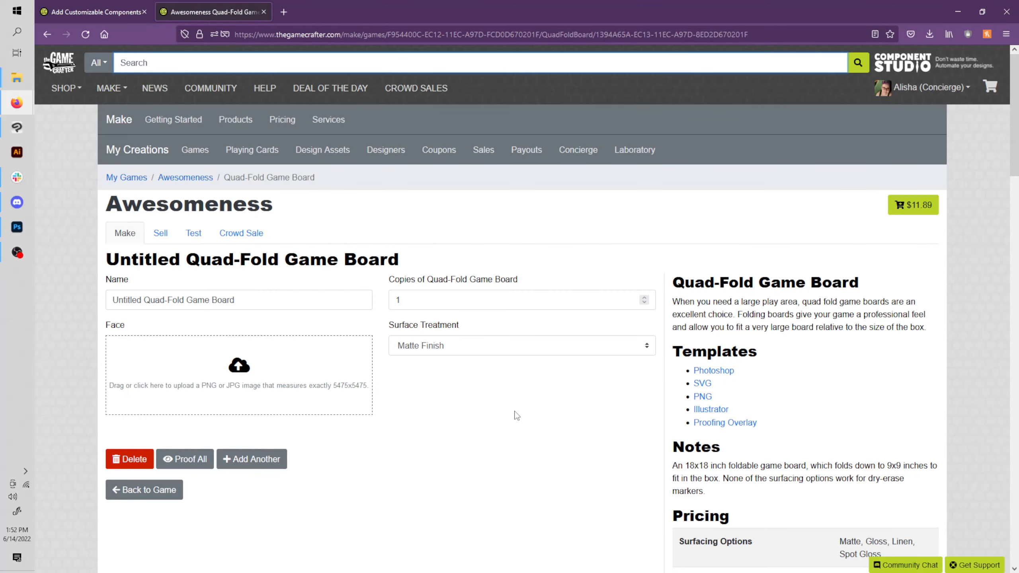
{"action": "left_click", "coordinate": [92, 12]}
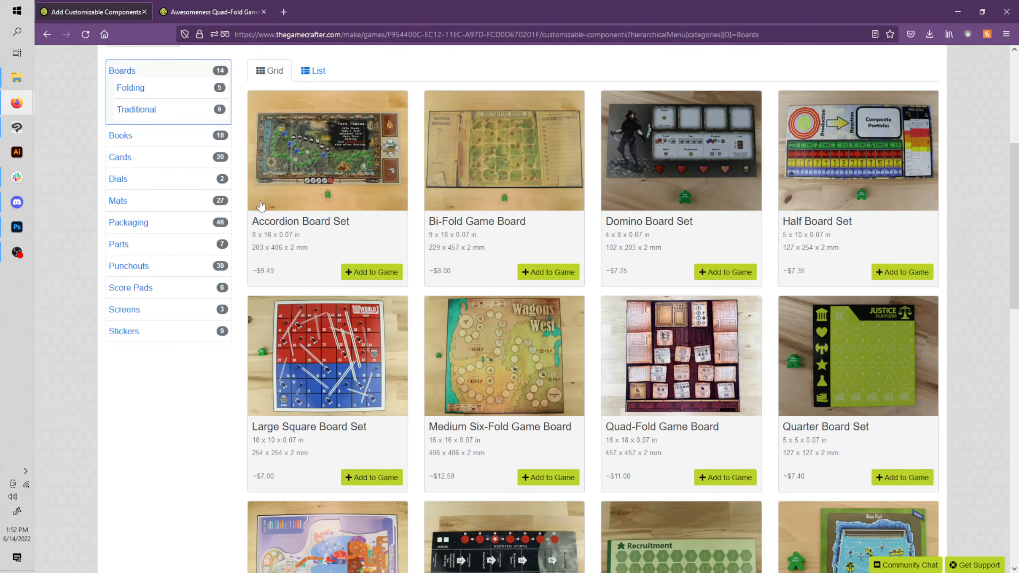
{"action": "left_click", "coordinate": [121, 136]}
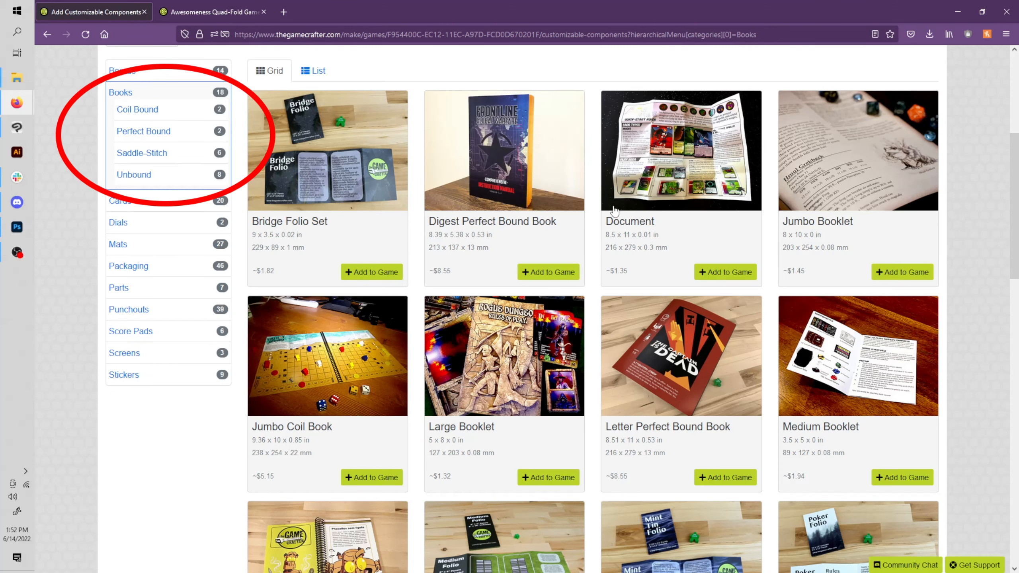
{"action": "scroll", "coordinate": [613, 209], "scroll_direction": "down", "scroll_amount": 3}
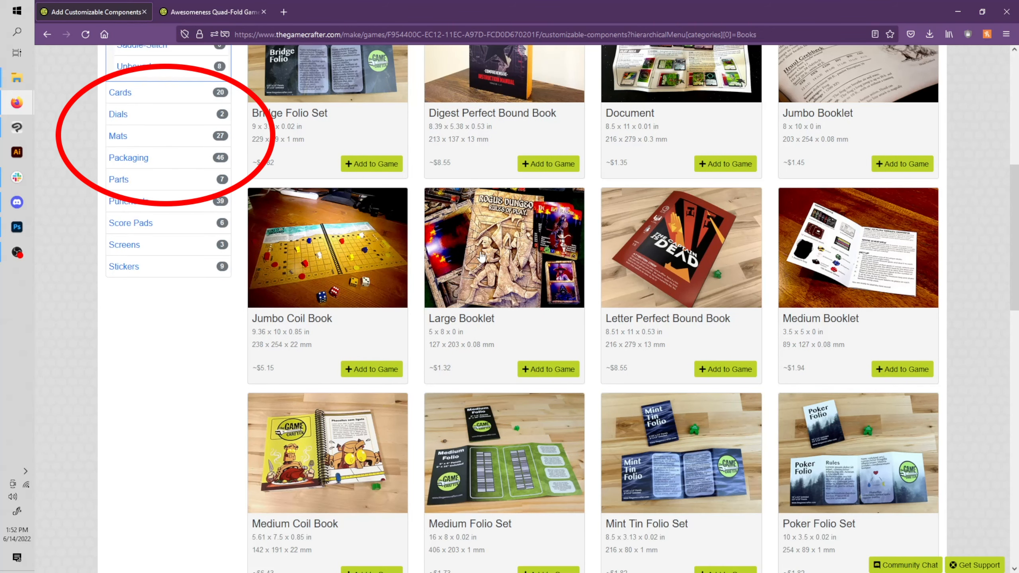
{"action": "middle_click", "coordinate": [501, 252]}
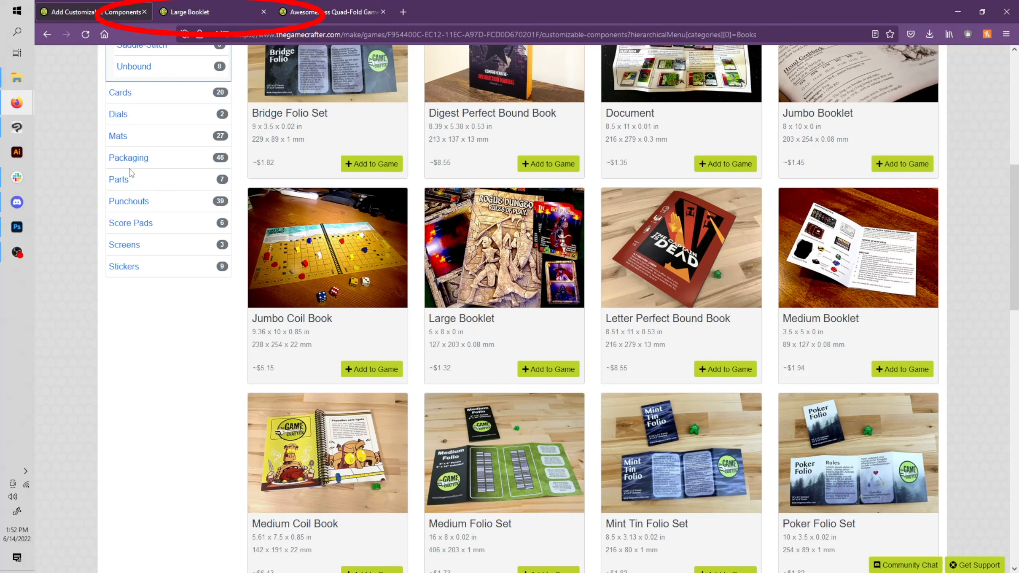
{"action": "left_click", "coordinate": [189, 11]}
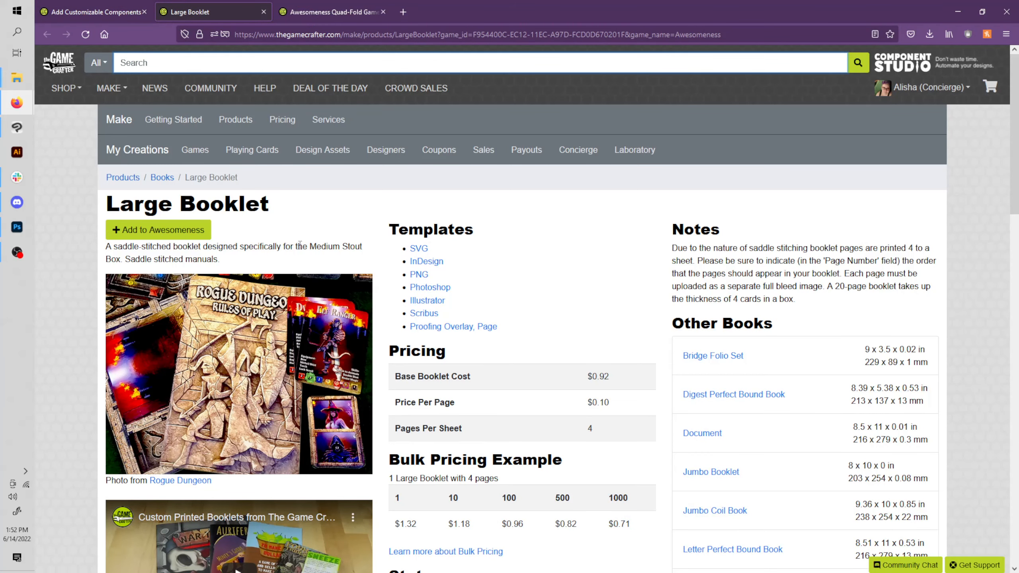
{"action": "left_click", "coordinate": [158, 229]}
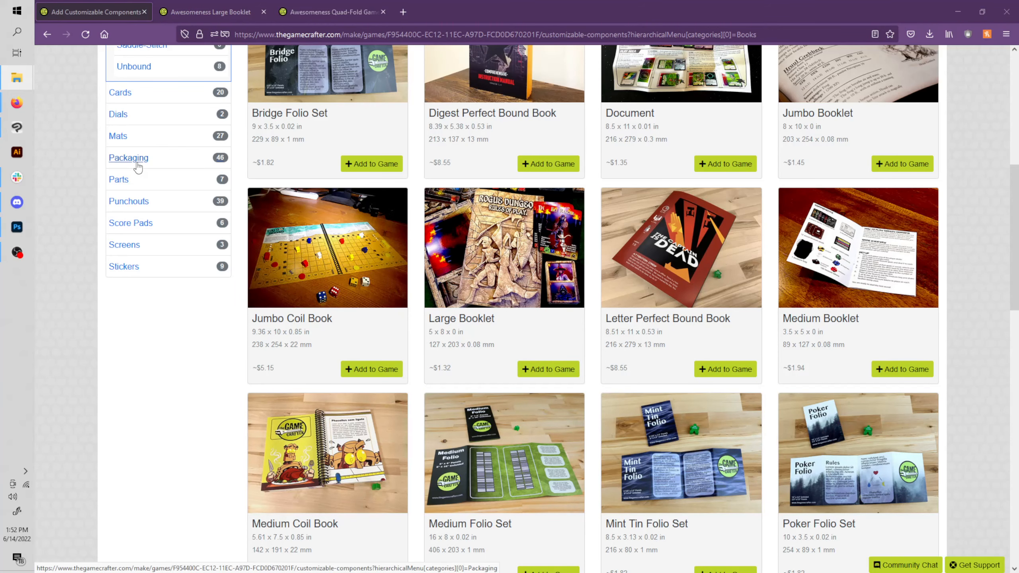
Filter the component catalog to Packaging, open the Large Stout Box (Full Box Printed) in its own tab and add it to Awesomeness.
{"action": "left_click", "coordinate": [137, 162]}
{"action": "scroll", "coordinate": [533, 257], "scroll_direction": "down", "scroll_amount": 5}
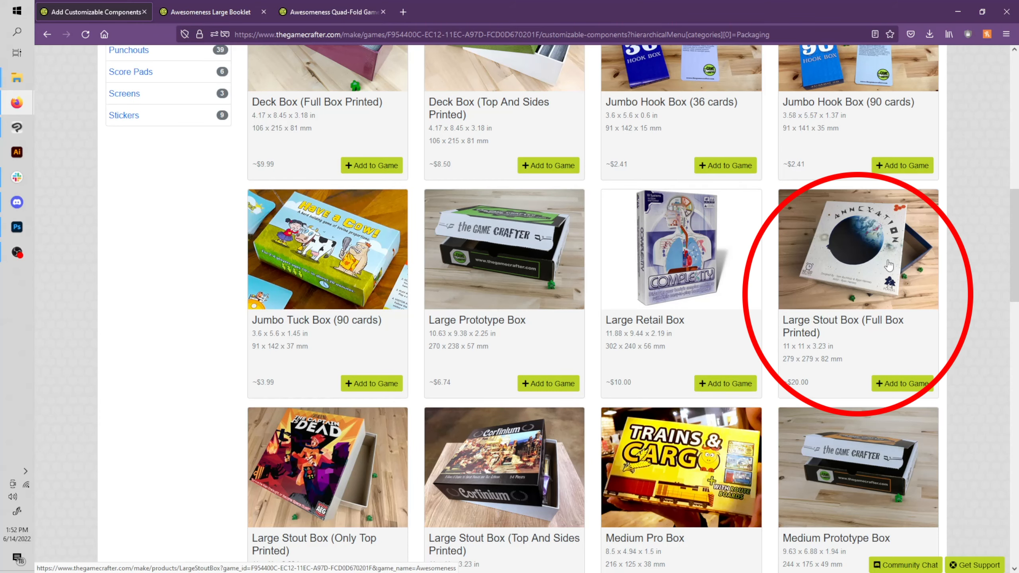
{"action": "left_click_drag", "start_coordinate": [782, 346], "coordinate": [843, 355]}
{"action": "left_click", "coordinate": [843, 352]}
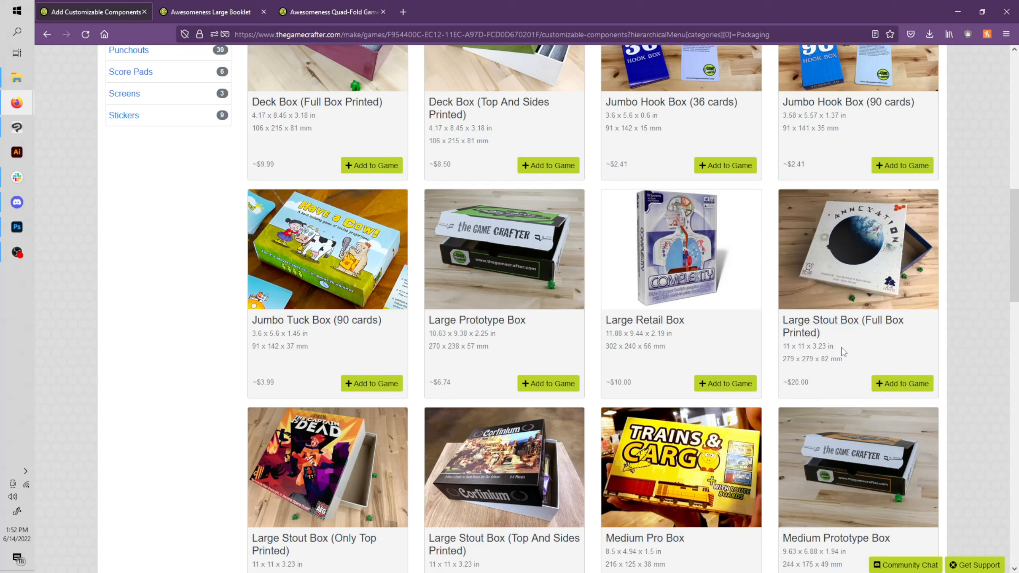
{"action": "middle_click", "coordinate": [888, 303]}
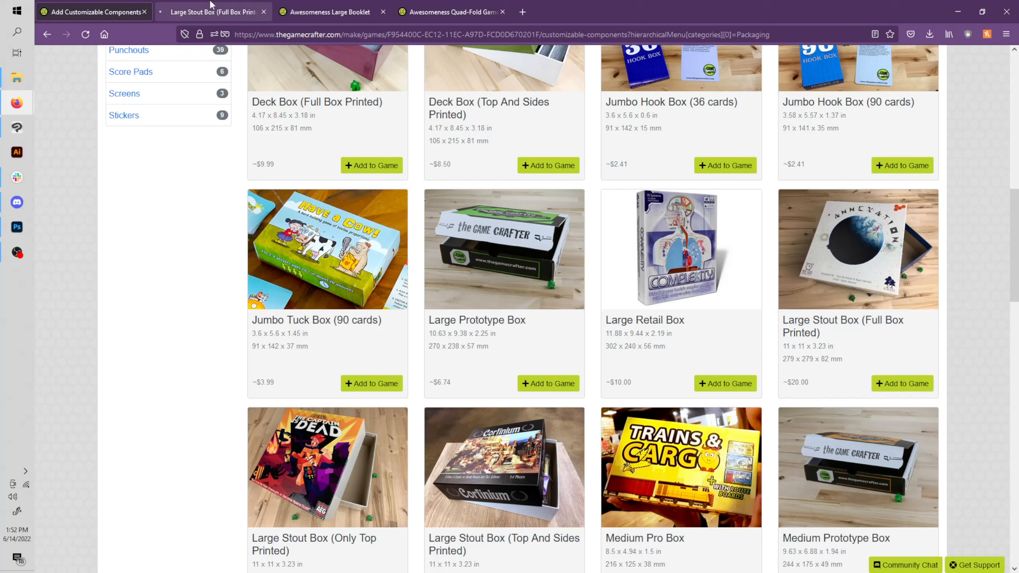
{"action": "left_click", "coordinate": [217, 15]}
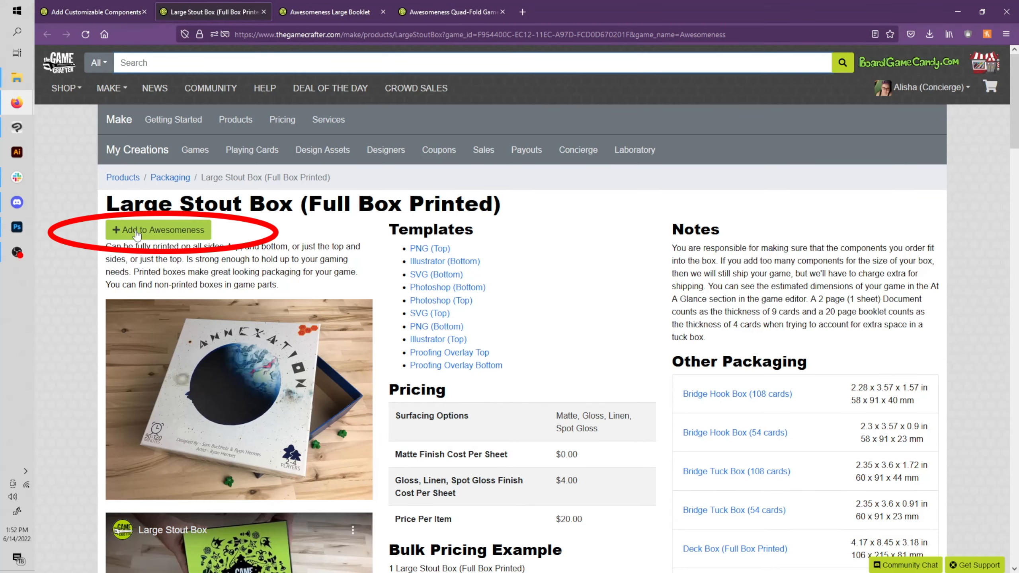
{"action": "left_click", "coordinate": [150, 232]}
Return to the component catalog, filter it to Punchouts and add the Custom Medium Punchout to the game.
{"action": "left_click", "coordinate": [65, 4]}
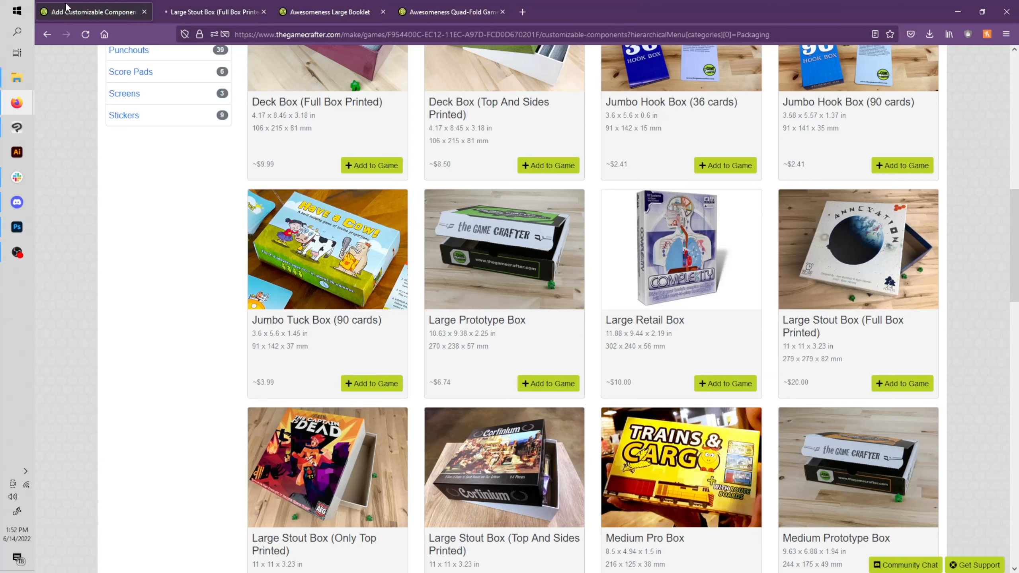
{"action": "scroll", "coordinate": [176, 192], "scroll_direction": "up", "scroll_amount": 3}
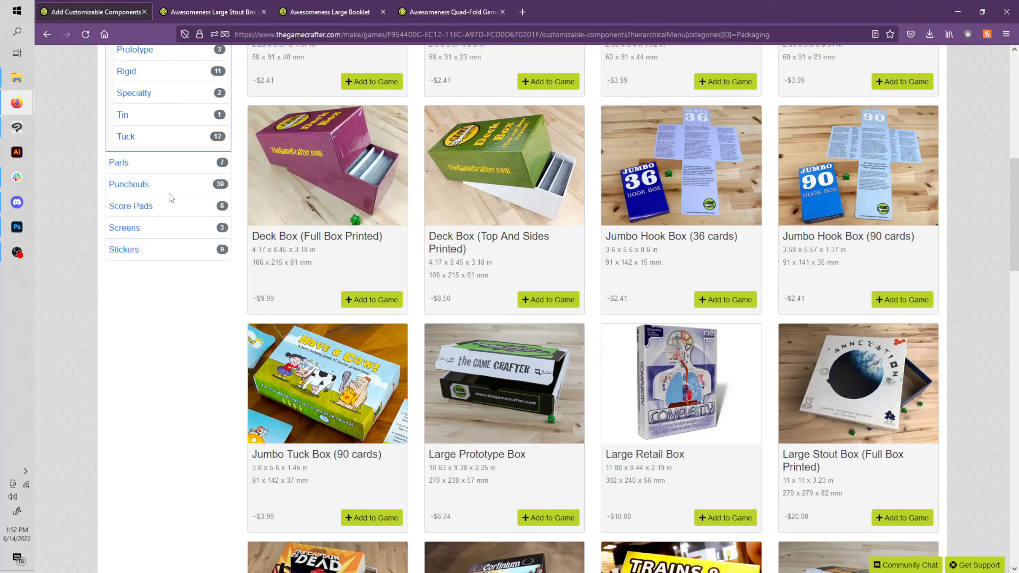
{"action": "left_click", "coordinate": [170, 194]}
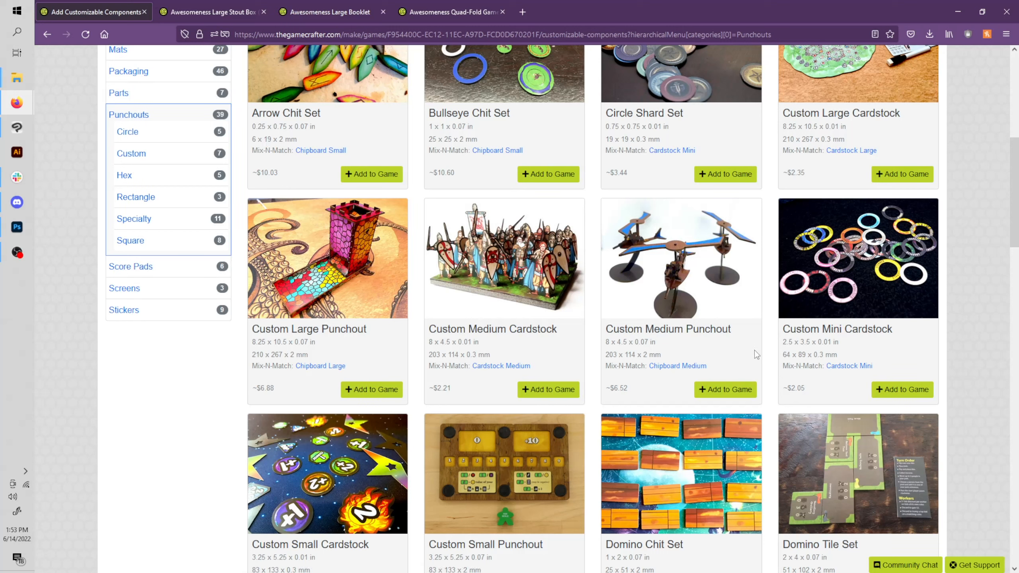
{"action": "left_click_drag", "start_coordinate": [728, 332], "coordinate": [737, 335]}
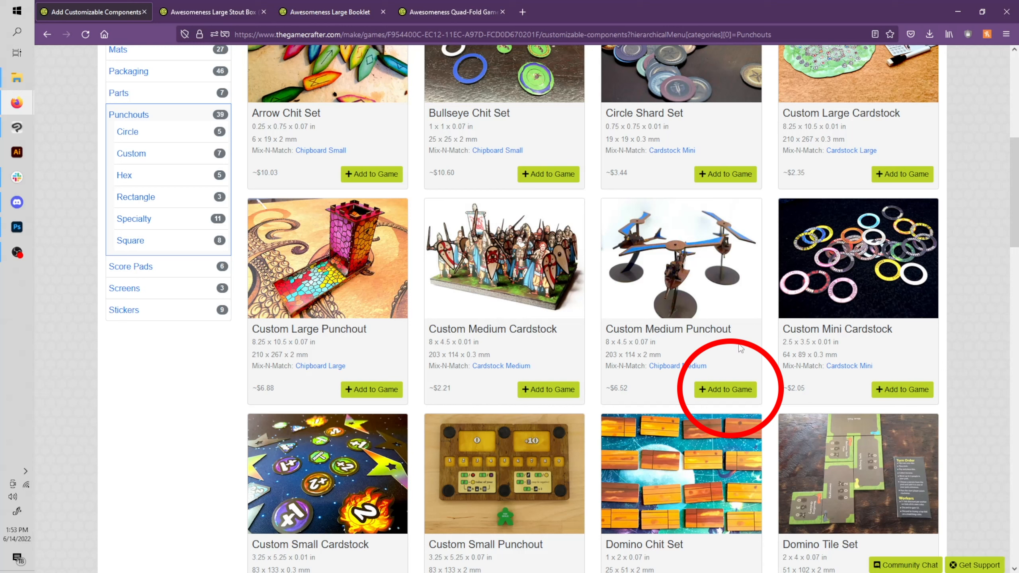
{"action": "left_click", "coordinate": [737, 392]}
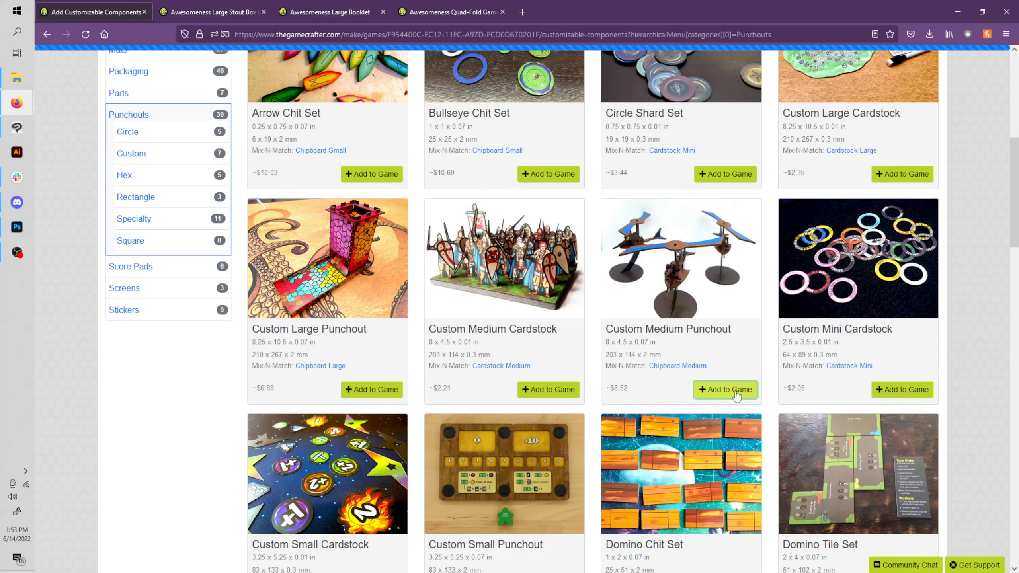
Review the Quad-Fold Game Board's component page and the downloaded template files in the Templates folder.
{"action": "left_click", "coordinate": [436, 6]}
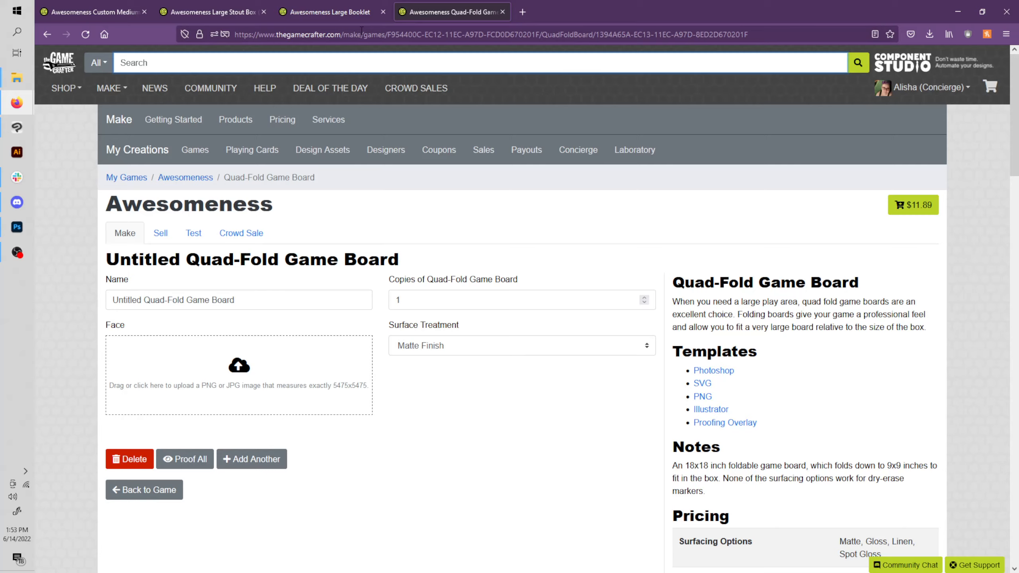
{"action": "scroll", "coordinate": [776, 192], "scroll_direction": "down", "scroll_amount": 3}
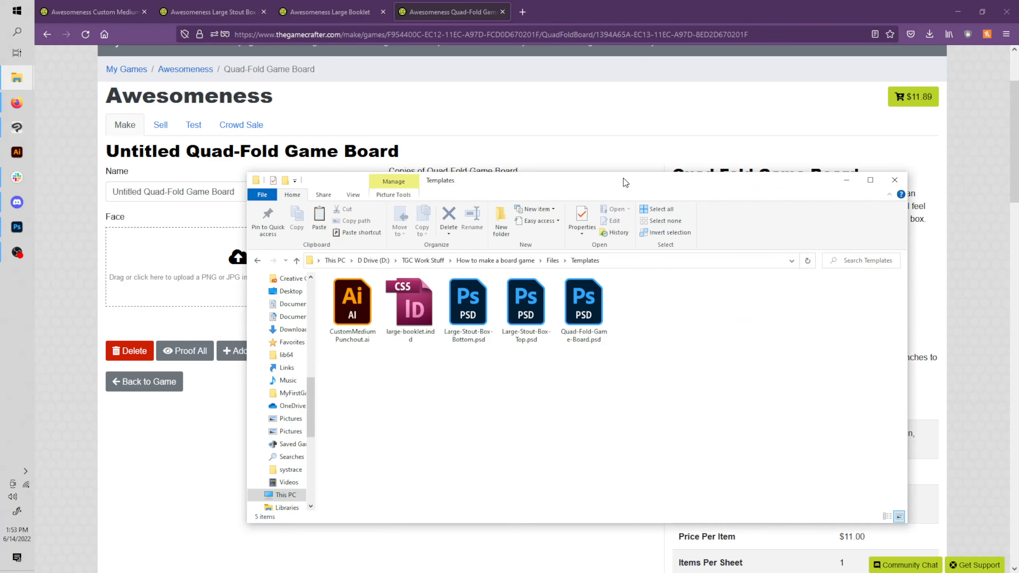
{"action": "left_click_drag", "start_coordinate": [615, 188], "coordinate": [403, 106]}
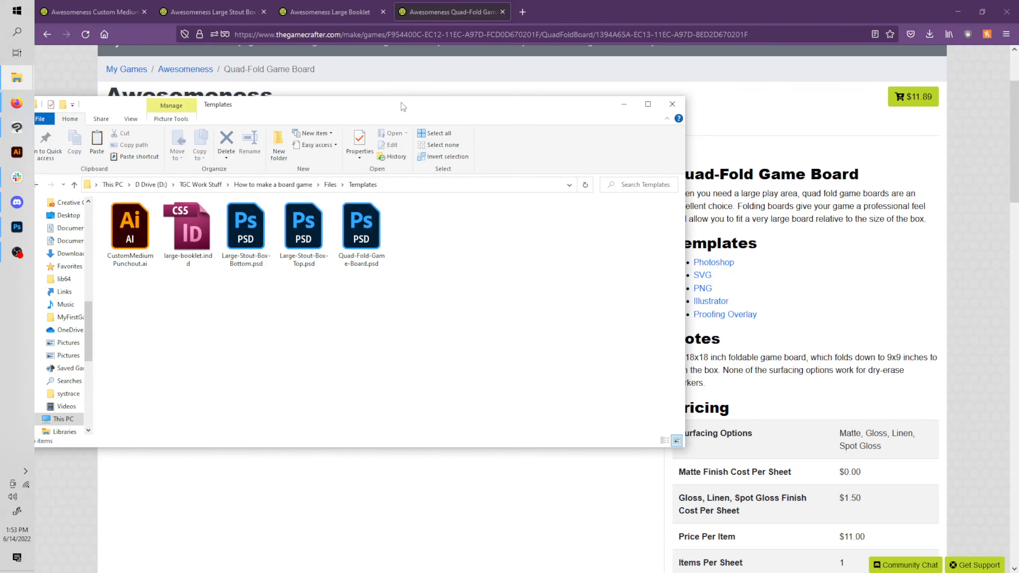
{"action": "left_click_drag", "start_coordinate": [102, 200], "coordinate": [416, 238]}
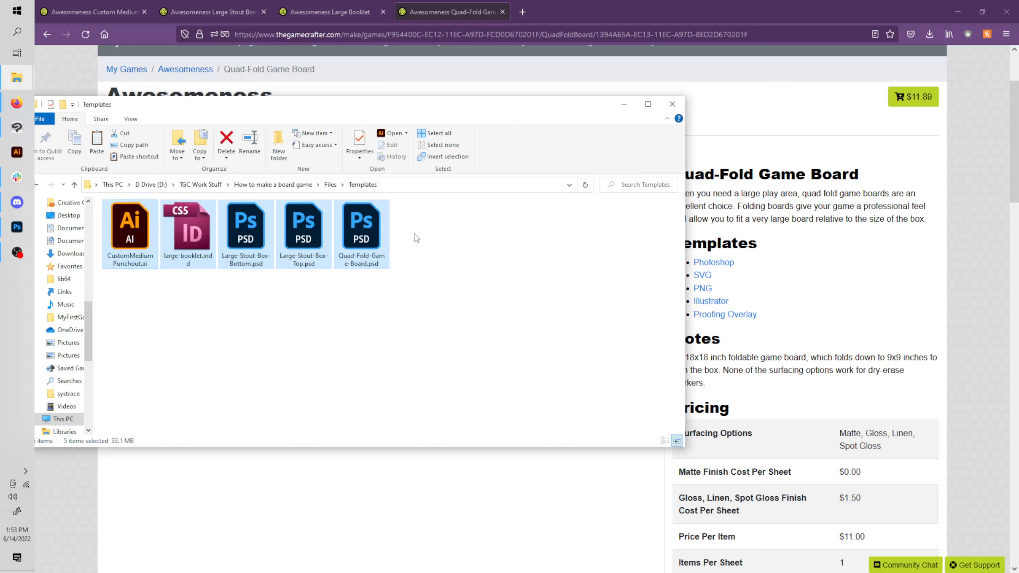
{"action": "left_click", "coordinate": [416, 238]}
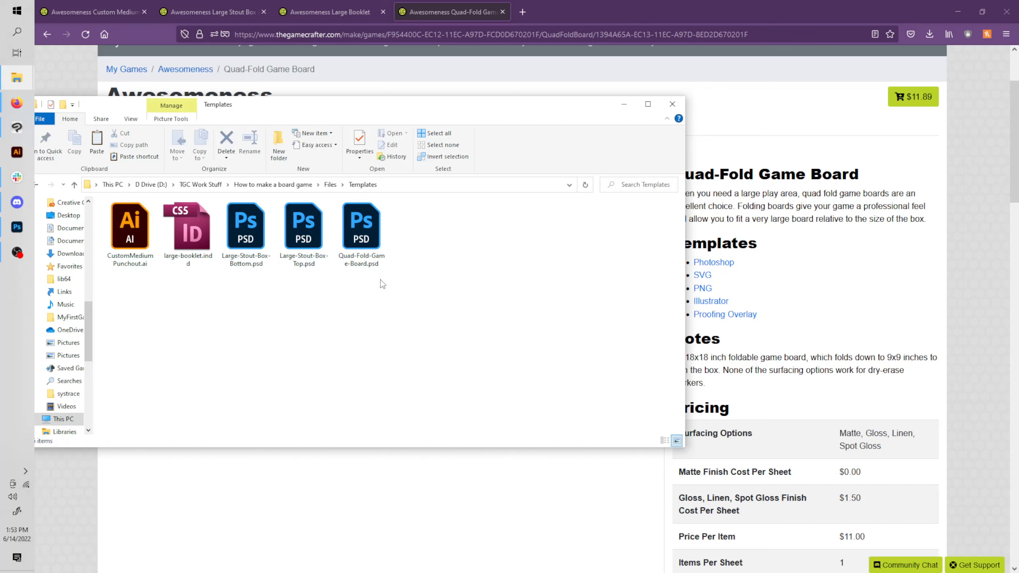
{"action": "left_click", "coordinate": [722, 281]}
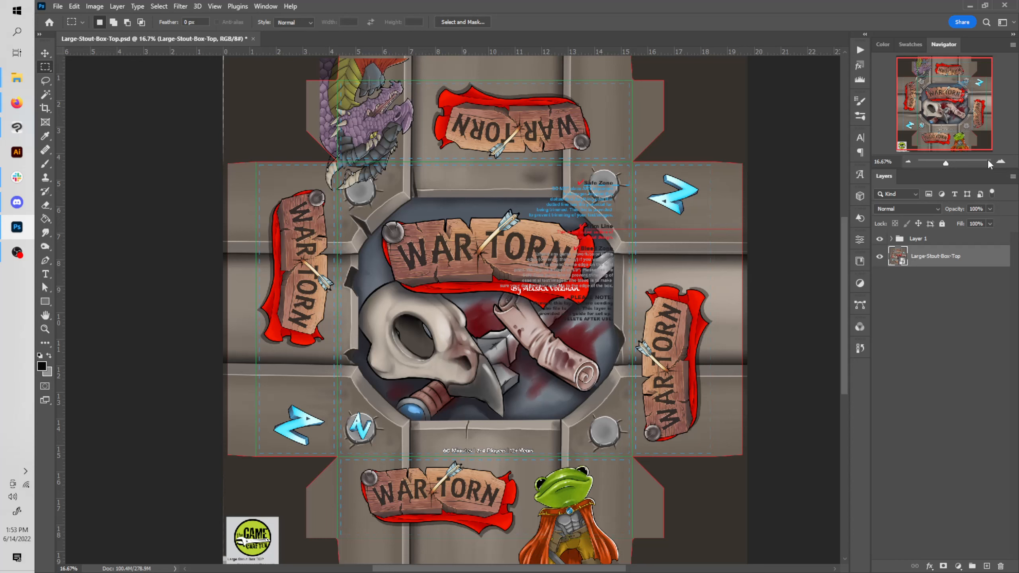
Examine the upper-left flaps and title artwork of Large-Stout-Box-Top.psd against the template guides at 33.33% zoom in Photoshop.
{"action": "left_click", "coordinate": [1001, 162]}
{"action": "left_click", "coordinate": [1001, 162]}
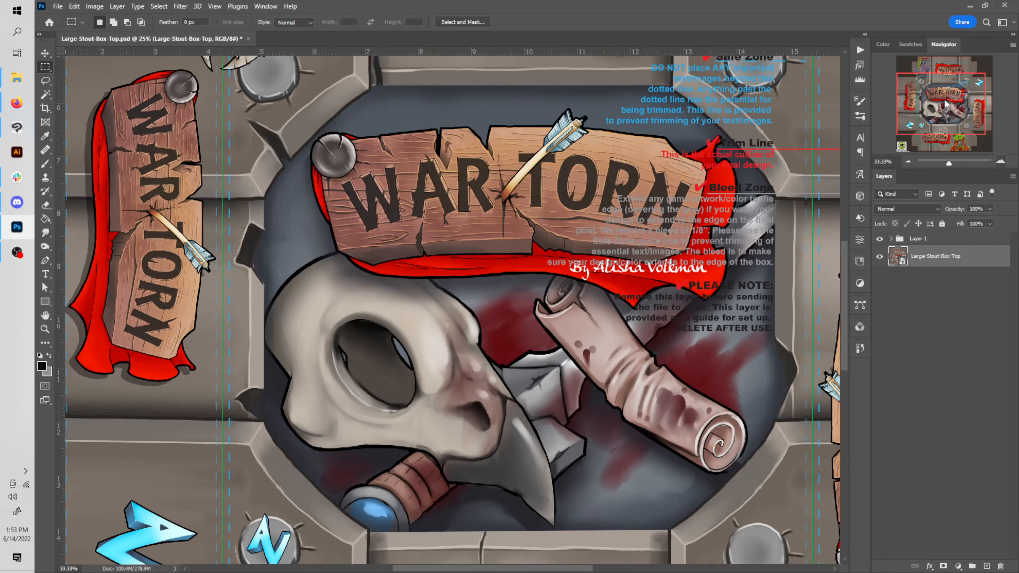
{"action": "left_click_drag", "start_coordinate": [945, 104], "coordinate": [928, 79]}
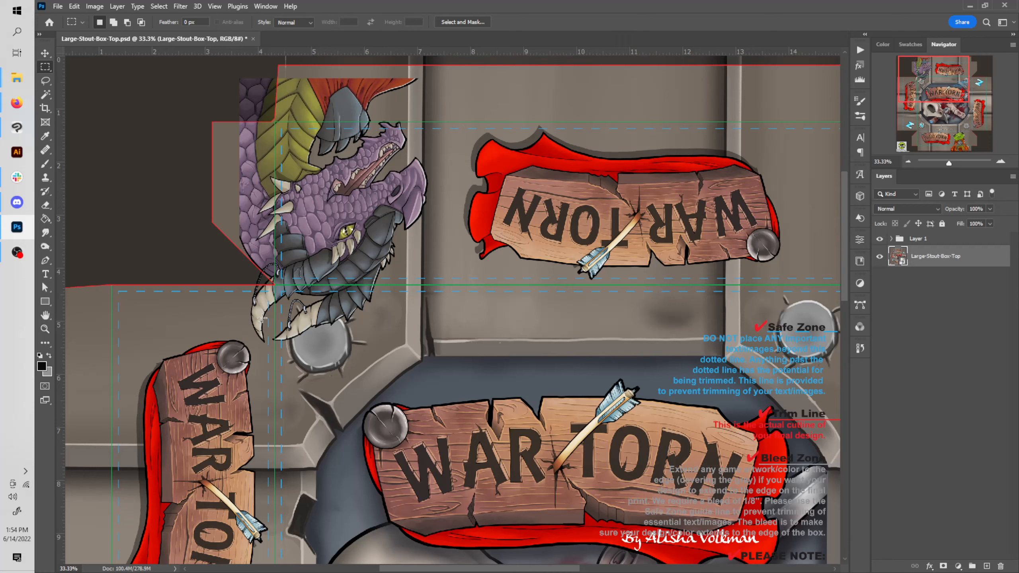
Examine the lower part of the Large-Stout-Box-Top.psd artwork against the template guides.
{"action": "left_click_drag", "start_coordinate": [934, 80], "coordinate": [944, 125]}
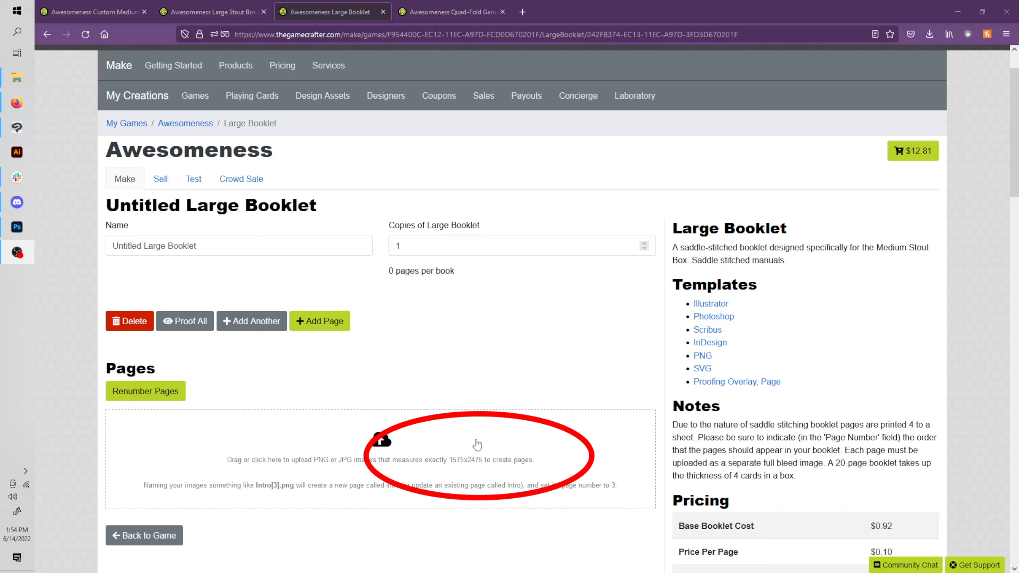
In the browser, upload Quad-Fold-Game-Board.png from the Files folder as the Quad-Fold Game Board's face image.
{"action": "left_click", "coordinate": [452, 9]}
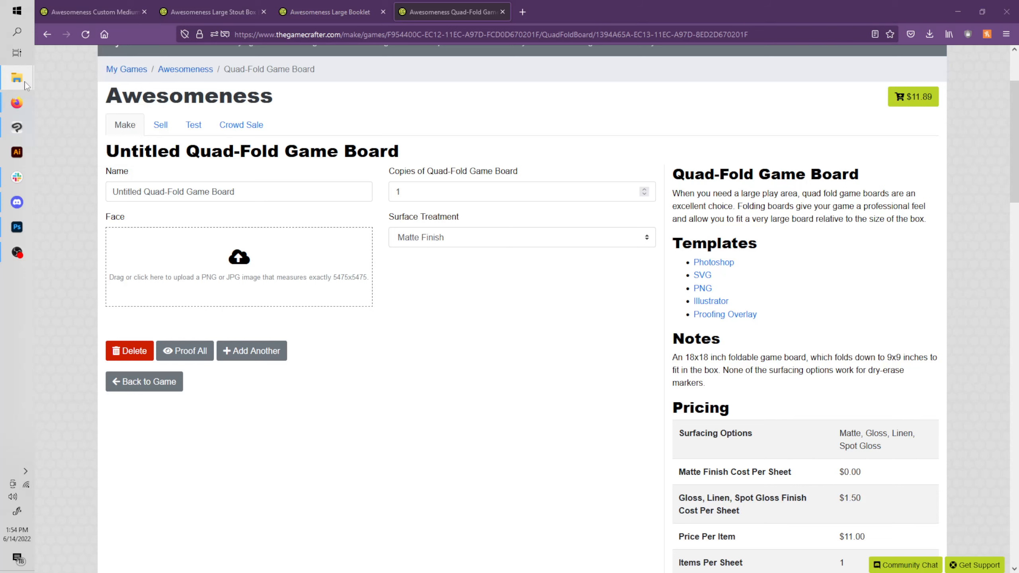
{"action": "left_click", "coordinate": [70, 114]}
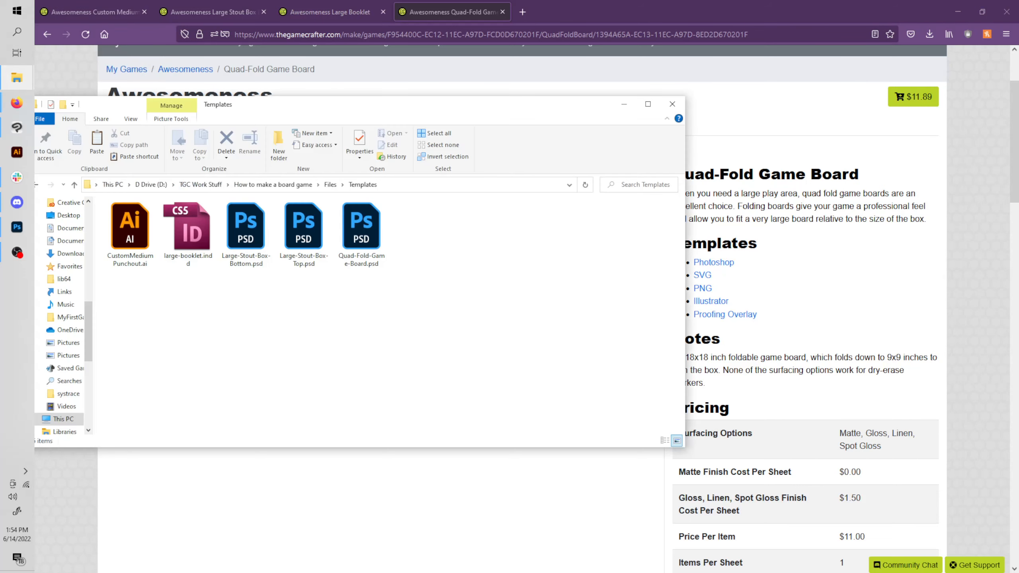
{"action": "left_click", "coordinate": [330, 185]}
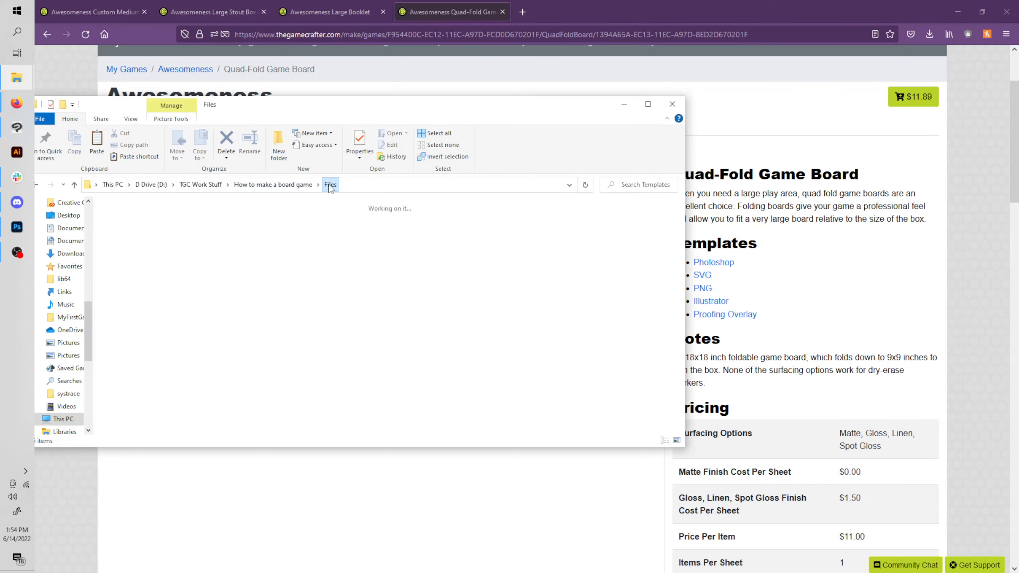
{"action": "left_click_drag", "start_coordinate": [454, 106], "coordinate": [538, 183]}
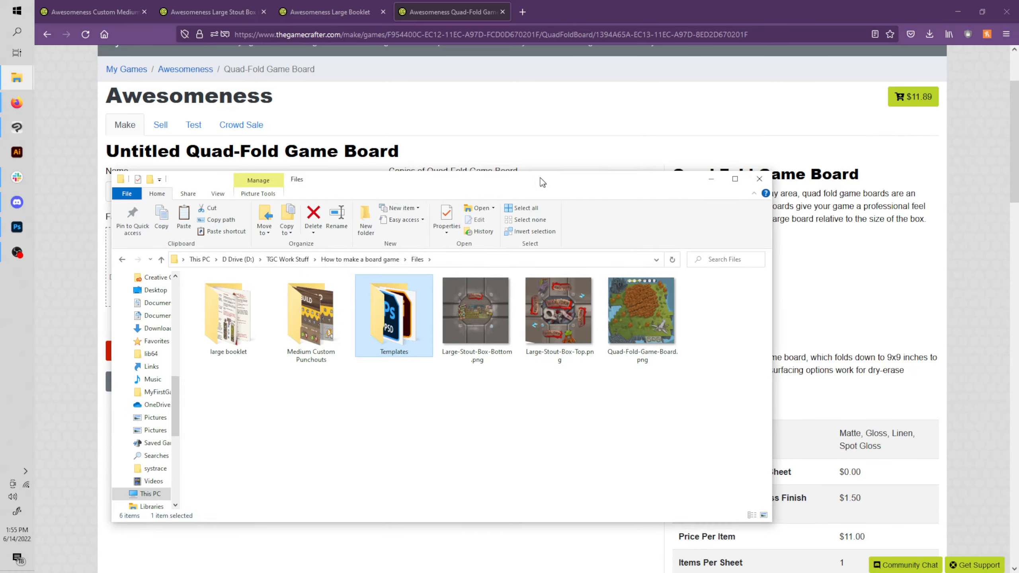
{"action": "left_click", "coordinate": [637, 311]}
{"action": "left_click_drag", "start_coordinate": [582, 180], "coordinate": [532, 402]}
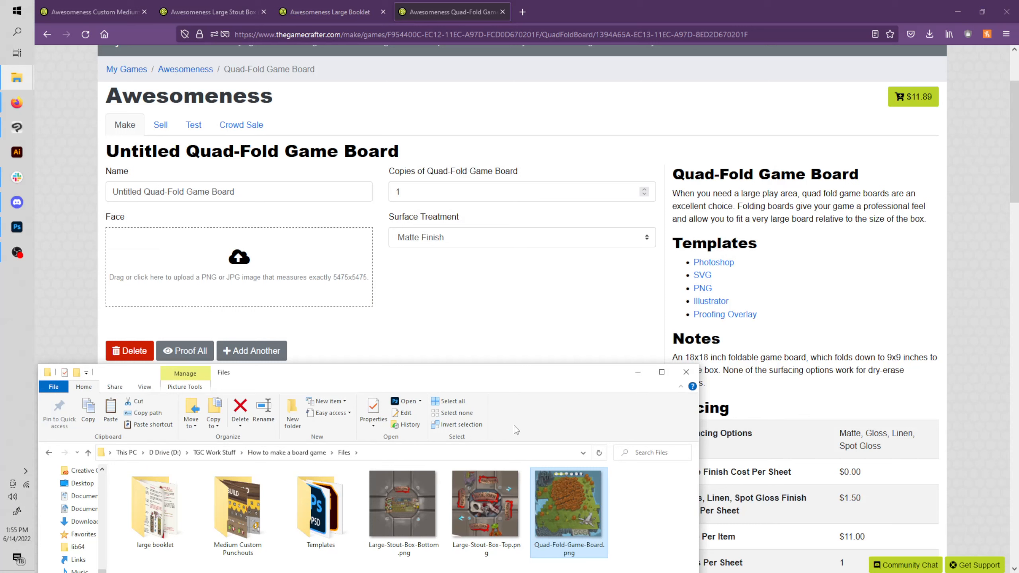
{"action": "left_click_drag", "start_coordinate": [569, 506], "coordinate": [304, 264]}
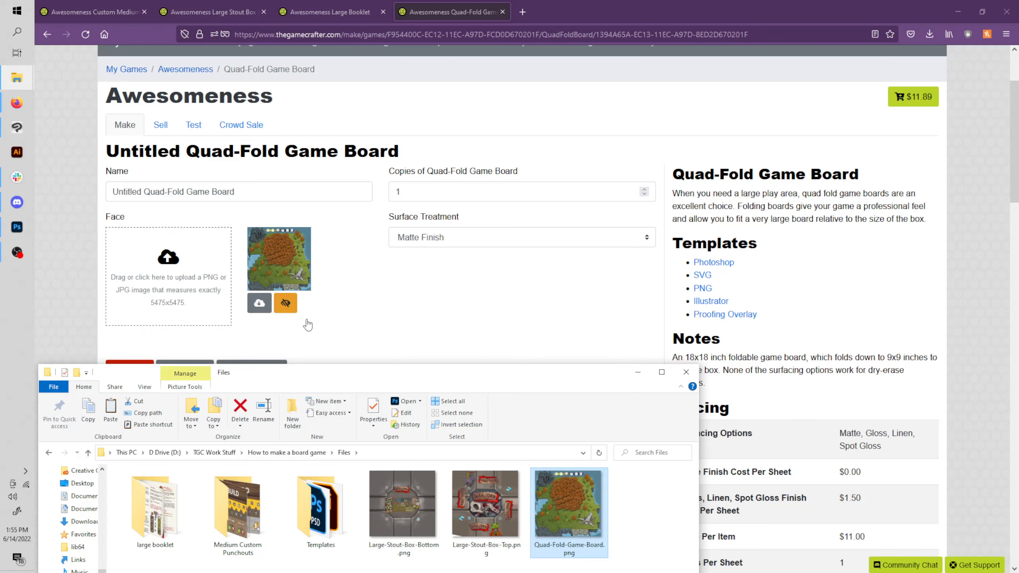
{"action": "left_click", "coordinate": [396, 268]}
Review the surface treatment options for the Quad-Fold Game Board without changing the Matte Finish.
{"action": "scroll", "coordinate": [396, 268], "scroll_direction": "down", "scroll_amount": 1}
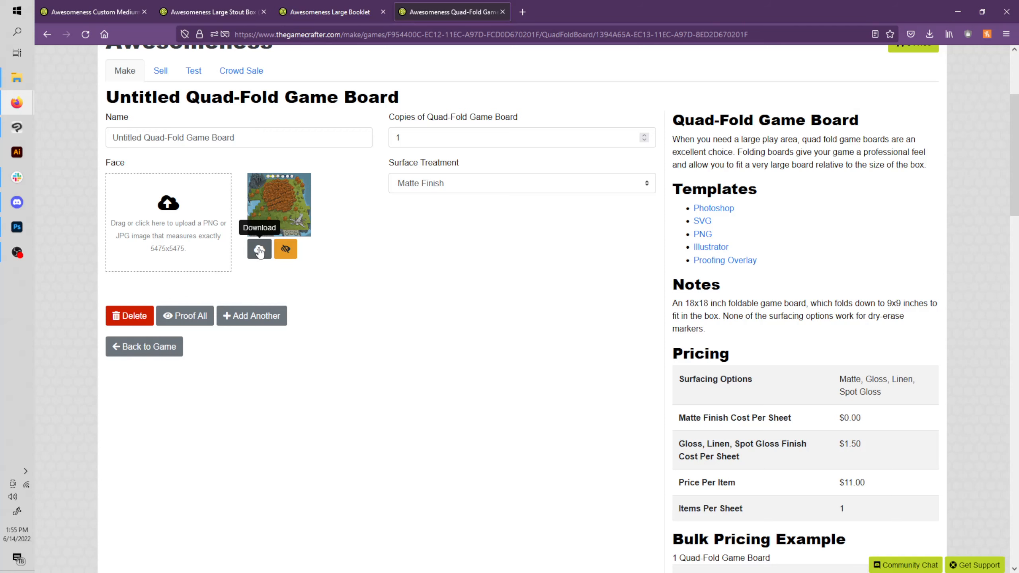
{"action": "scroll", "coordinate": [397, 322], "scroll_direction": "up", "scroll_amount": 1}
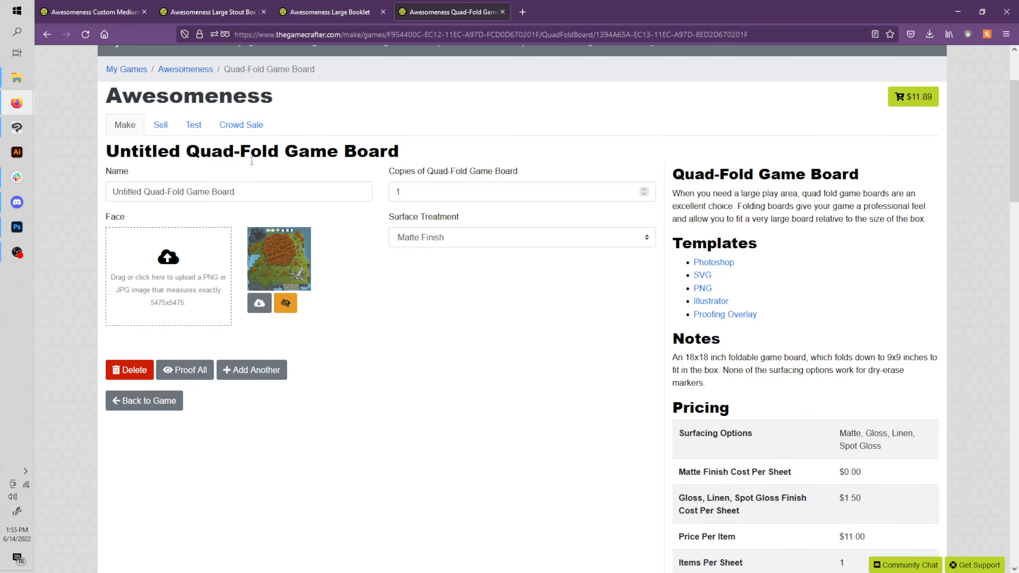
{"action": "left_click", "coordinate": [444, 238]}
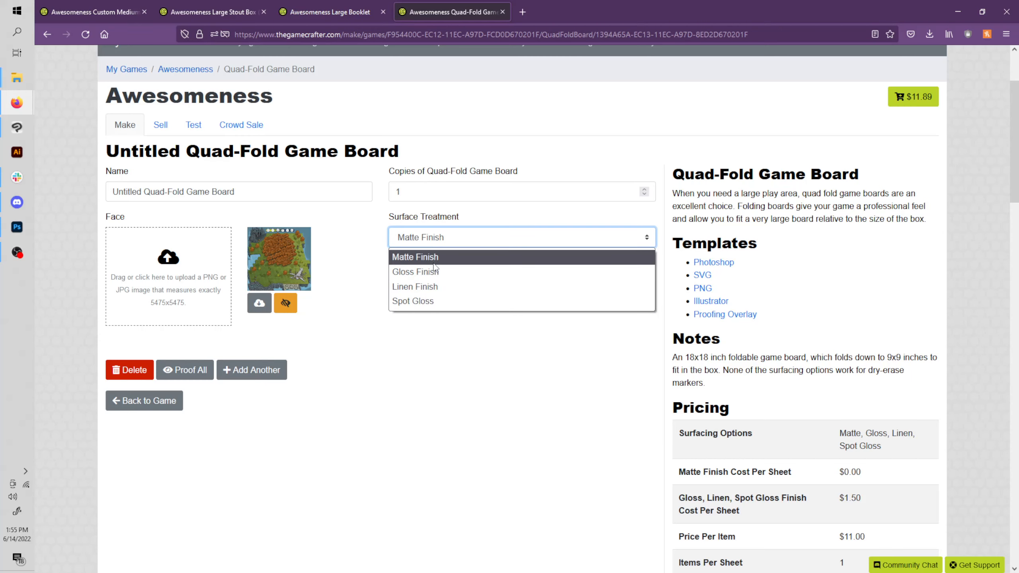
{"action": "left_click", "coordinate": [448, 346]}
{"action": "scroll", "coordinate": [449, 346], "scroll_direction": "up", "scroll_amount": 2}
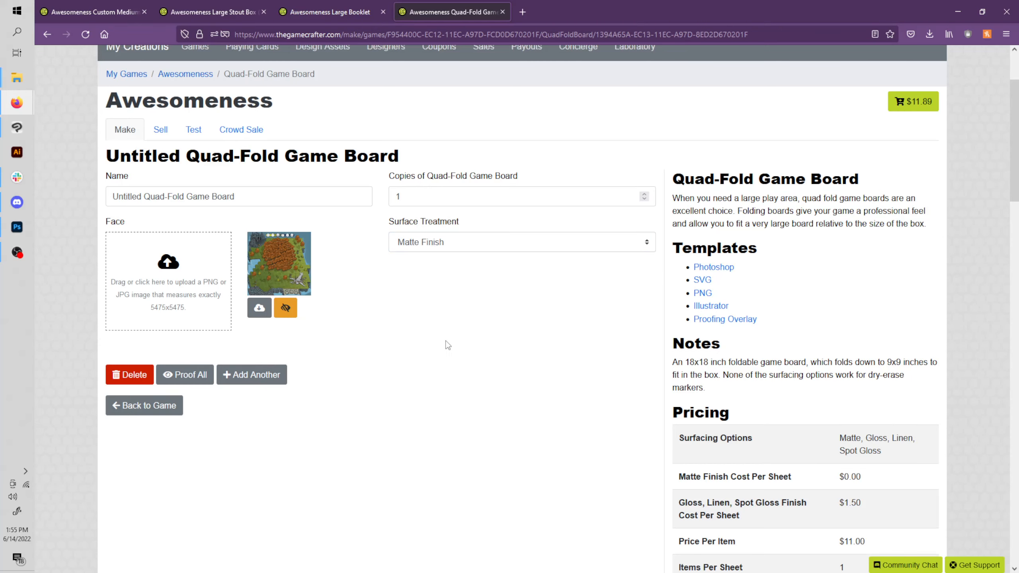
Proof the Quad-Fold Game Board's face image and approve it.
{"action": "left_click", "coordinate": [289, 356]}
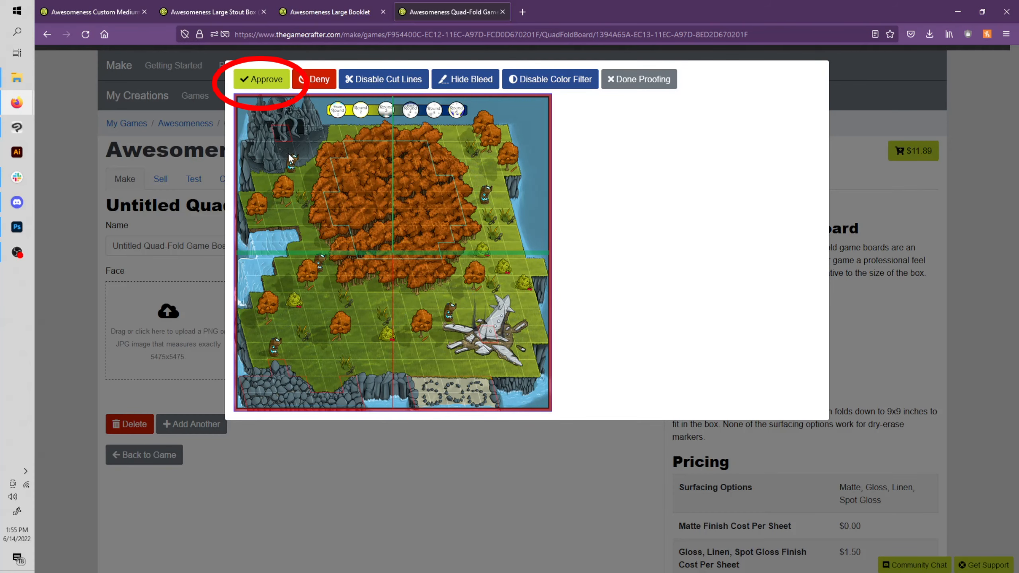
{"action": "left_click", "coordinate": [261, 81]}
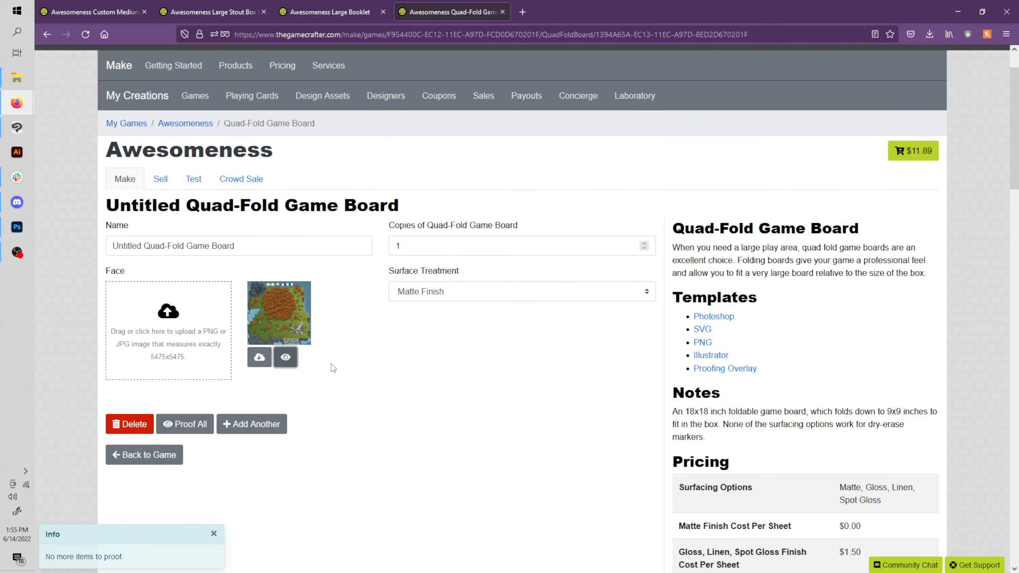
{"action": "scroll", "coordinate": [348, 373], "scroll_direction": "up", "scroll_amount": 2}
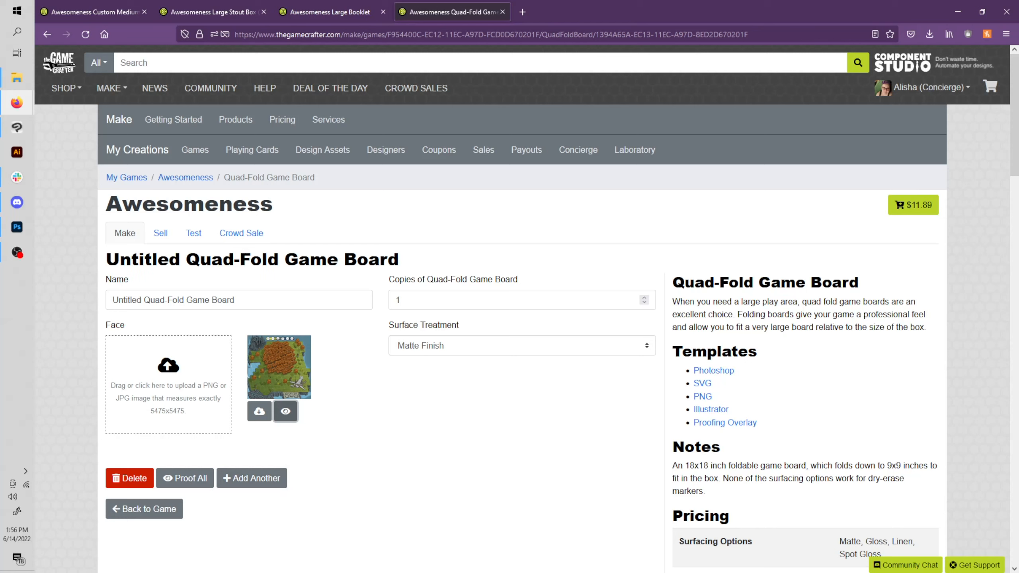
{"action": "key", "text": "alt+Tab"}
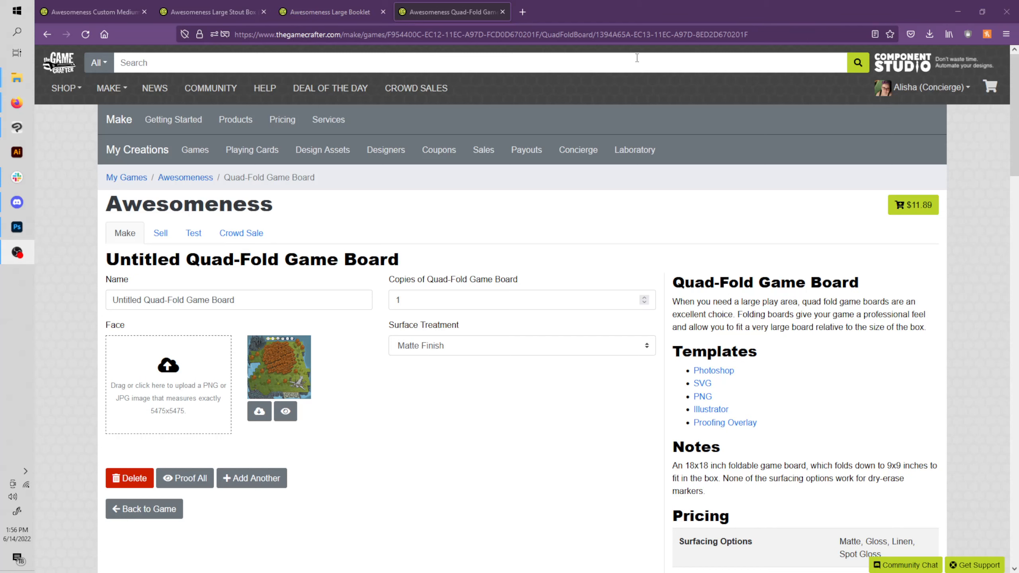
Upload Large-Stout-Box-Top.png and Large-Stout-Box-Bottom.png as the top and bottom images of the Large Stout Box (Full Box Printed).
{"action": "left_click", "coordinate": [213, 12]}
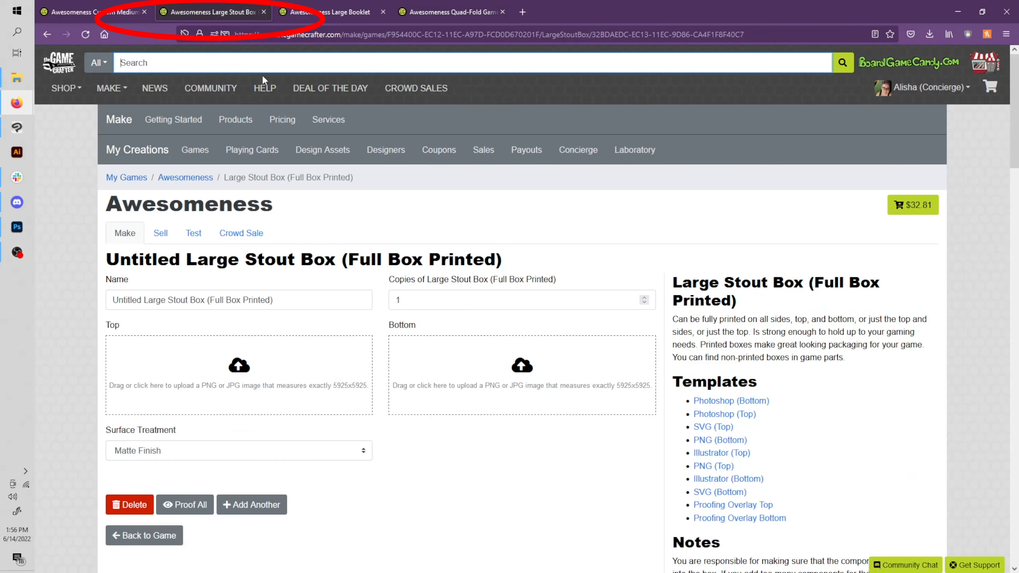
{"action": "scroll", "coordinate": [263, 79], "scroll_direction": "down", "scroll_amount": 3}
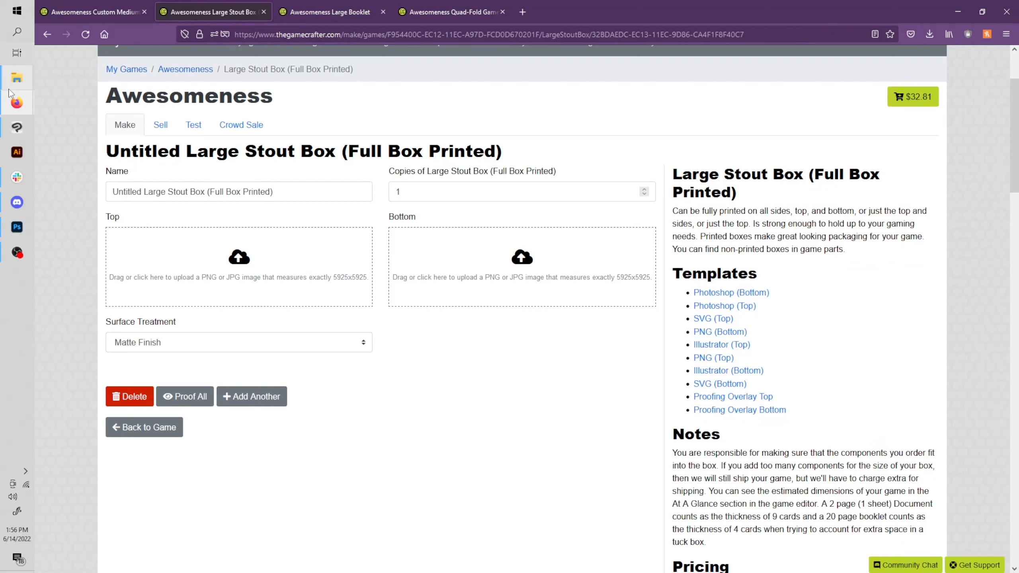
{"action": "mouse_move", "coordinate": [16, 81]}
{"action": "left_click", "coordinate": [110, 144]}
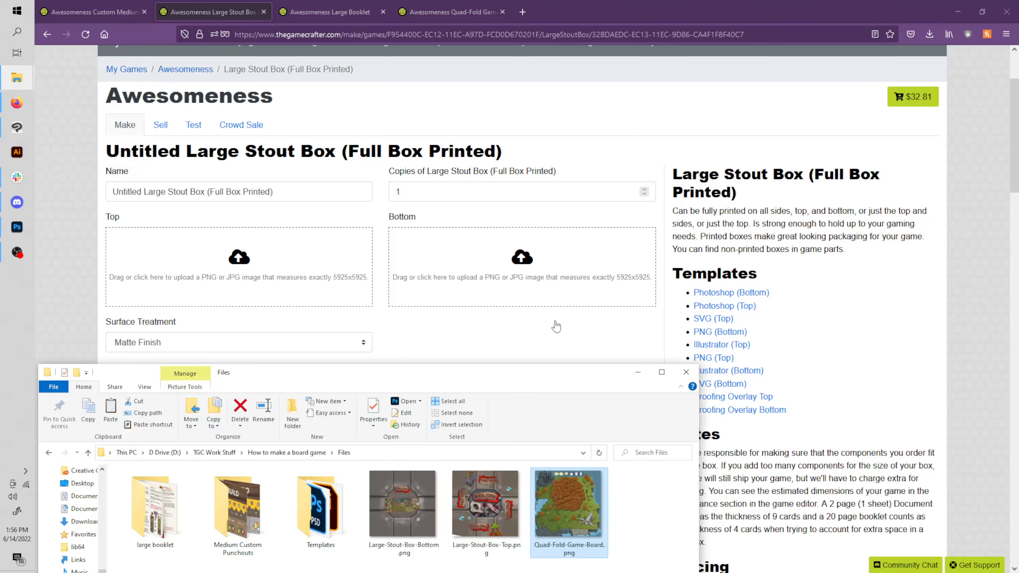
{"action": "left_click_drag", "start_coordinate": [486, 506], "coordinate": [268, 268]}
{"action": "left_click_drag", "start_coordinate": [402, 504], "coordinate": [513, 289]}
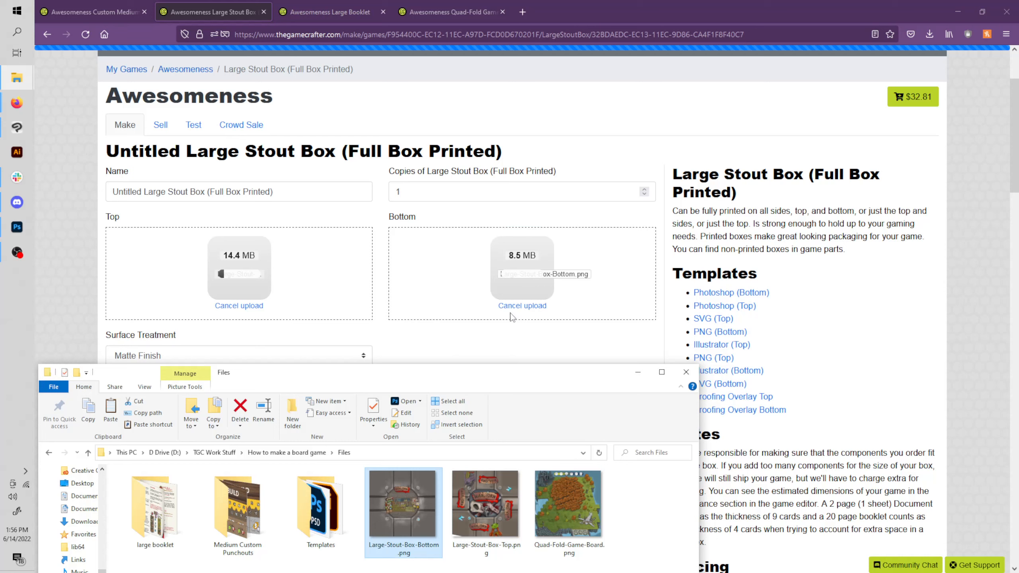
{"action": "left_click", "coordinate": [480, 351]}
Choose Matte Finish as the Large Stout Box's surface treatment.
{"action": "scroll", "coordinate": [469, 345], "scroll_direction": "down", "scroll_amount": 2}
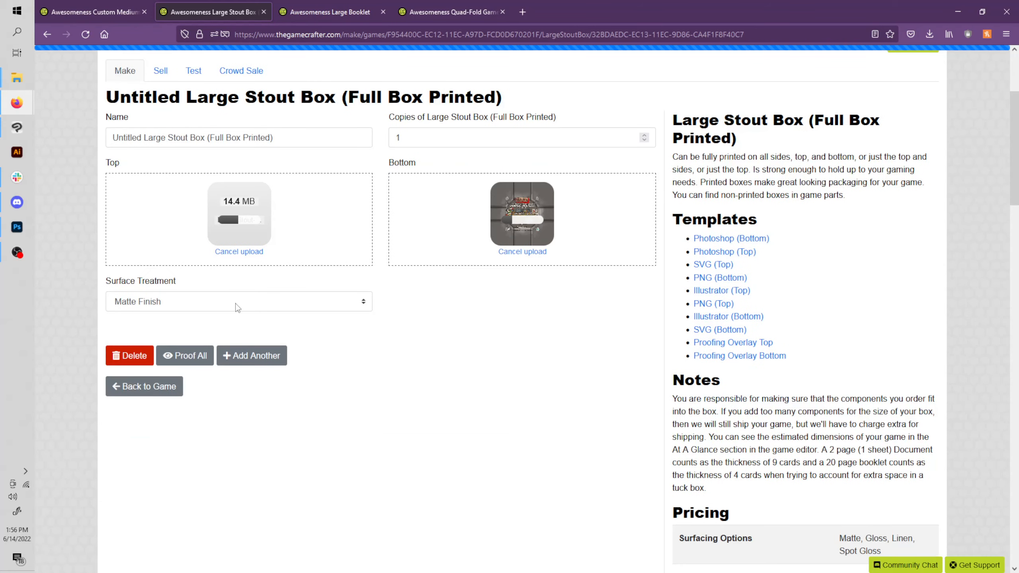
{"action": "left_click", "coordinate": [192, 304]}
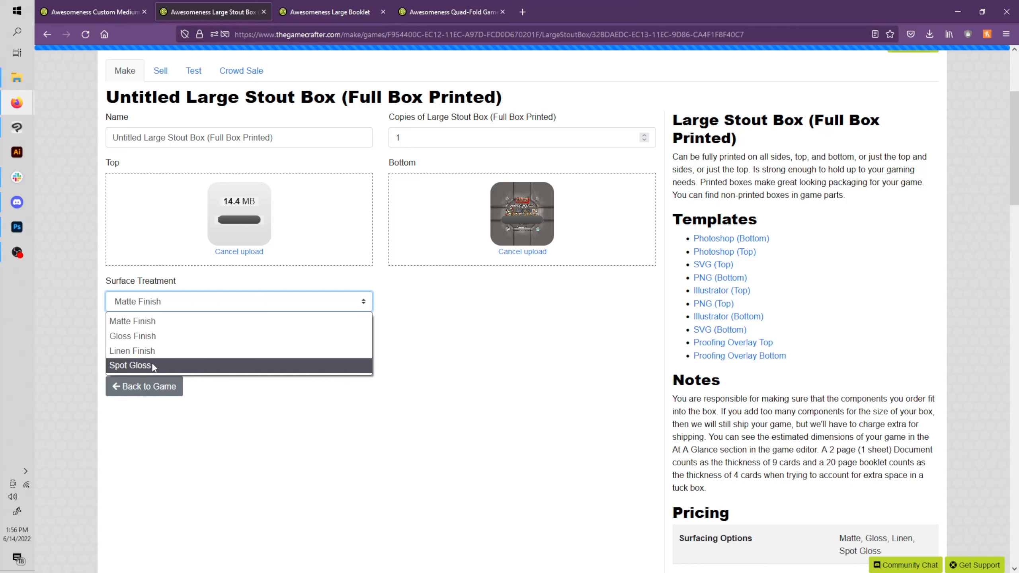
{"action": "left_click", "coordinate": [164, 323]}
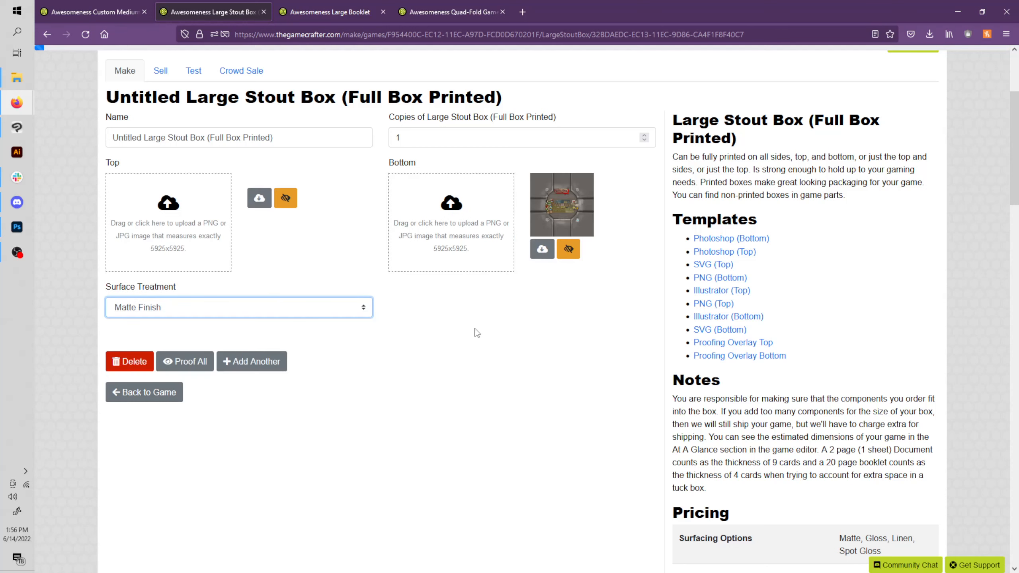
Proof the Large Stout Box's top and bottom images and approve both.
{"action": "scroll", "coordinate": [469, 339], "scroll_direction": "up", "scroll_amount": 2}
{"action": "left_click", "coordinate": [285, 249]}
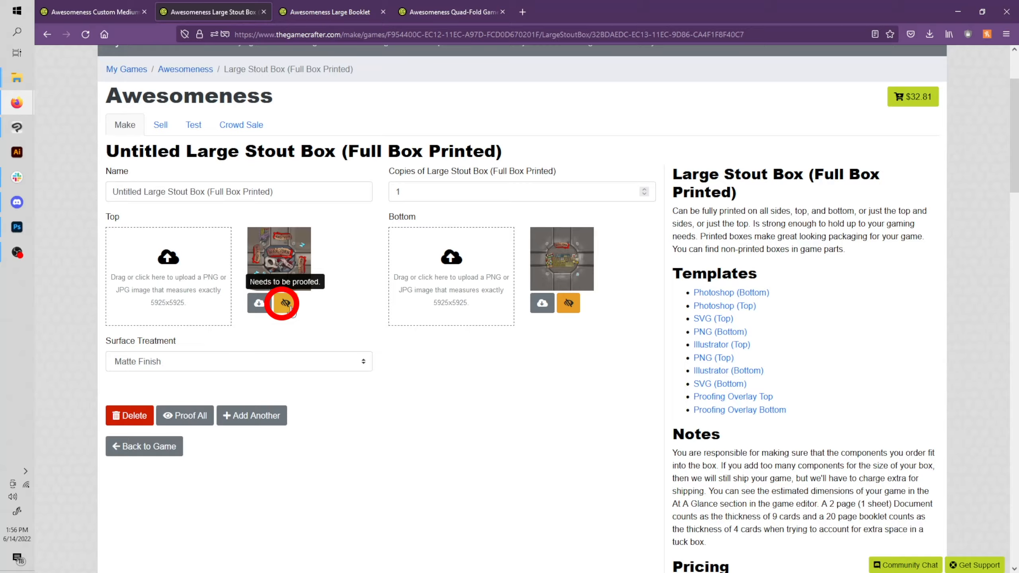
{"action": "left_click", "coordinate": [264, 82]}
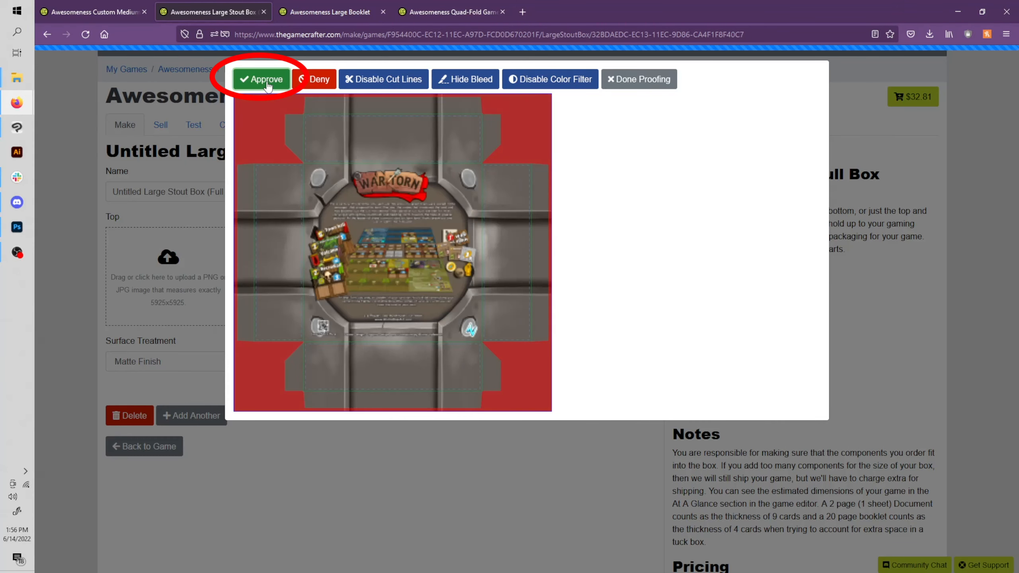
{"action": "left_click", "coordinate": [268, 85]}
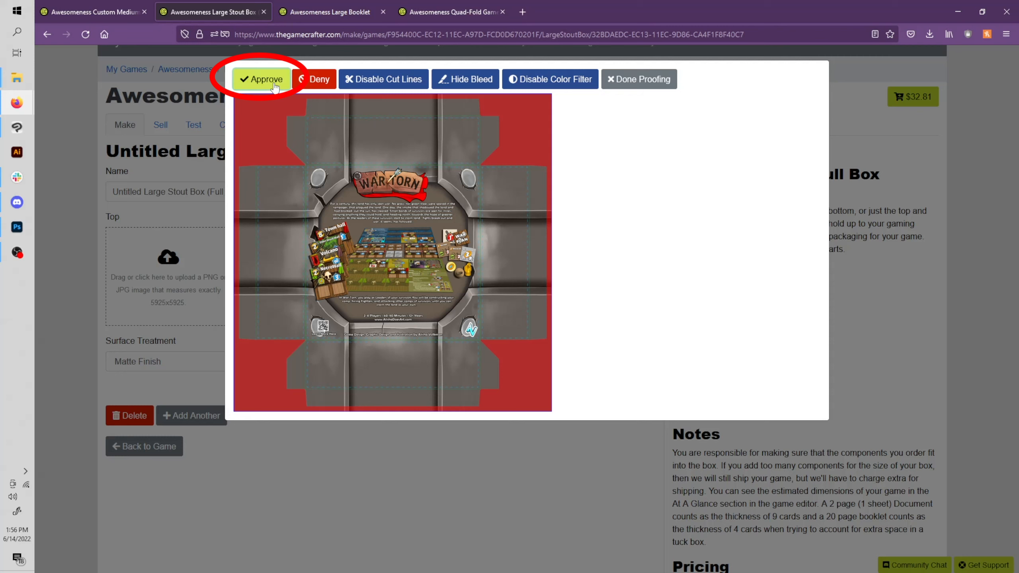
{"action": "left_click", "coordinate": [274, 84]}
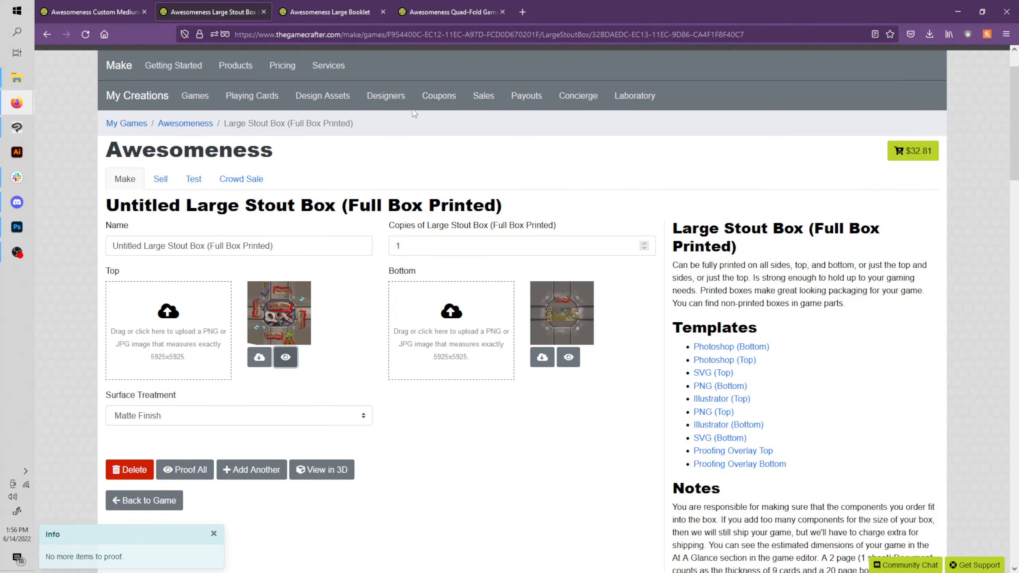
Go to the Large Booklet's component page and open the large booklet folder of page images in File Explorer.
{"action": "left_click", "coordinate": [318, 9]}
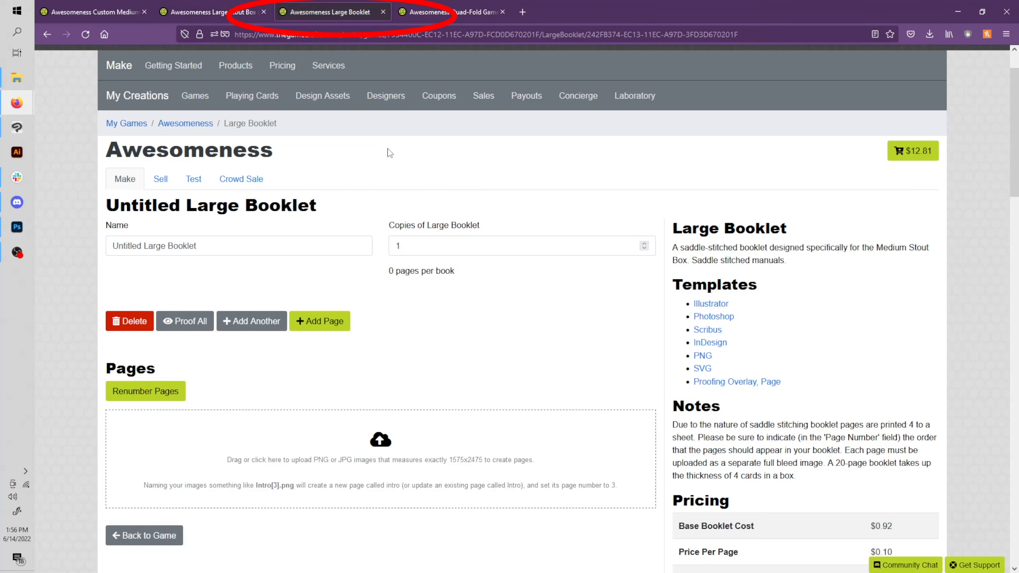
{"action": "scroll", "coordinate": [381, 166], "scroll_direction": "down", "scroll_amount": 1}
{"action": "mouse_move", "coordinate": [25, 84]}
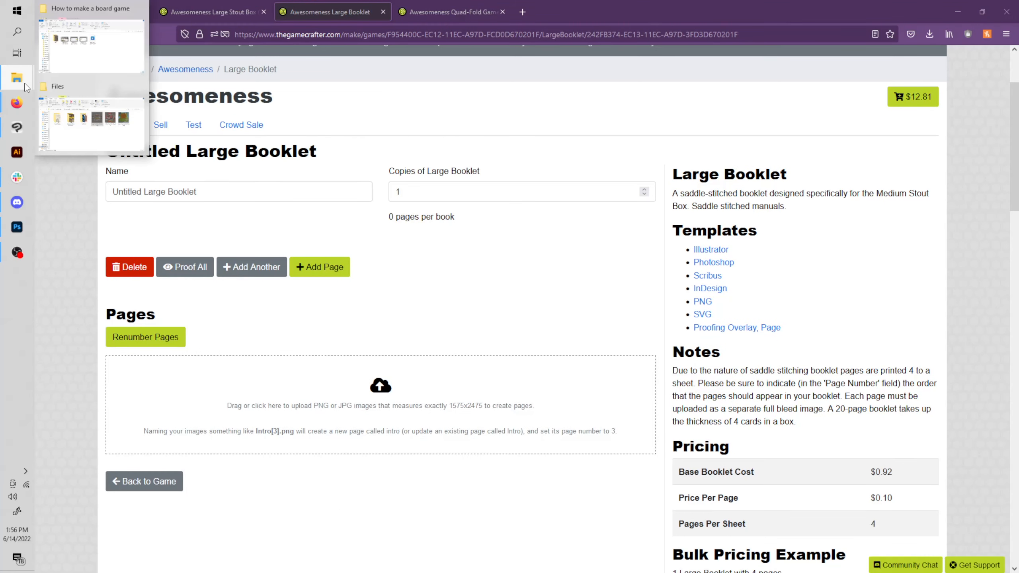
{"action": "left_click", "coordinate": [115, 133]}
{"action": "left_click_drag", "start_coordinate": [281, 369], "coordinate": [392, 201]}
{"action": "left_click", "coordinate": [251, 366]}
{"action": "double_click", "coordinate": [251, 365]}
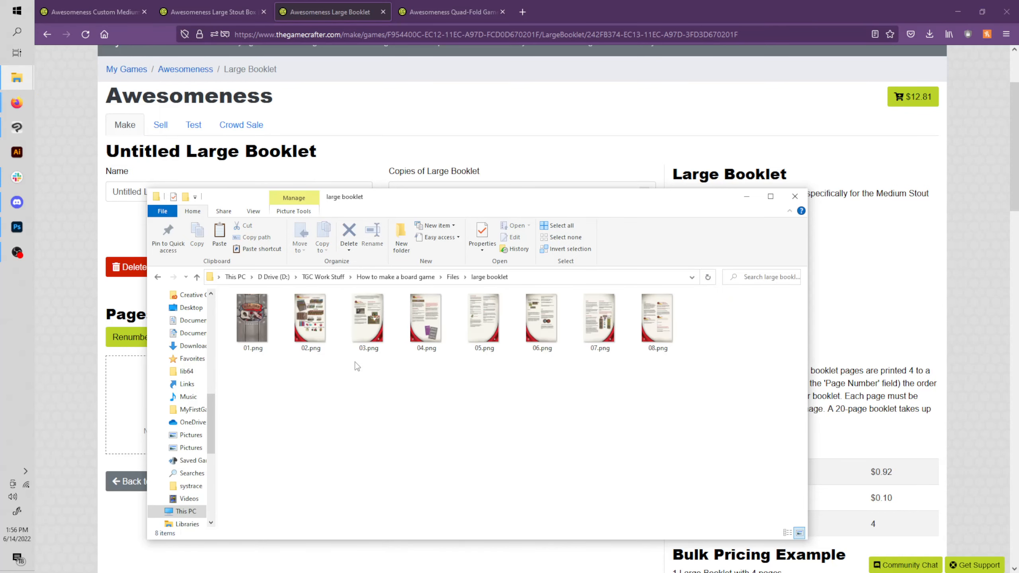
Upload all the page images, 01.png to 08.png, to the Large Booklet's pages.
{"action": "key", "text": "ctrl+a"}
{"action": "left_click_drag", "start_coordinate": [417, 206], "coordinate": [521, 202]}
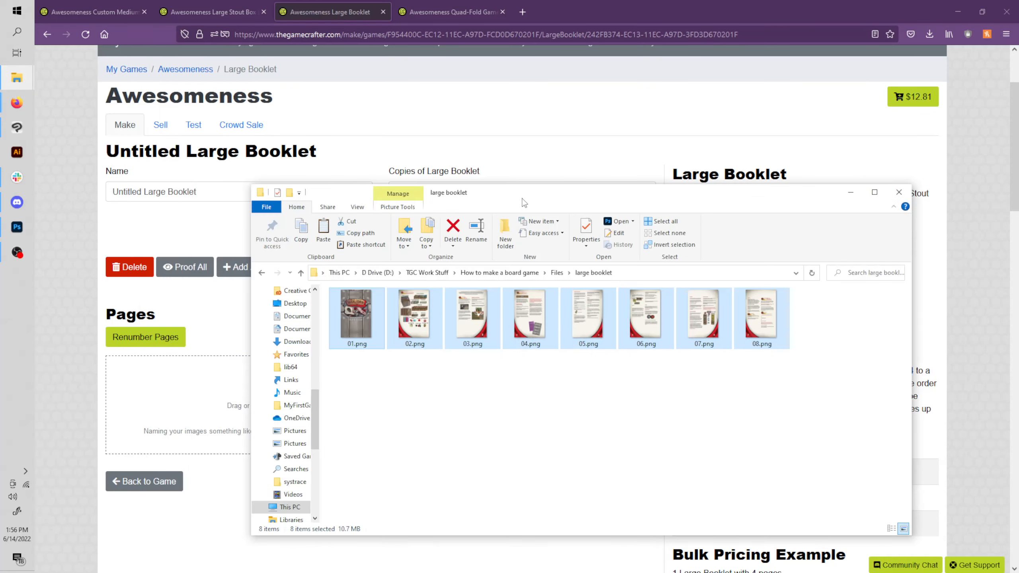
{"action": "left_click_drag", "start_coordinate": [362, 325], "coordinate": [192, 406]}
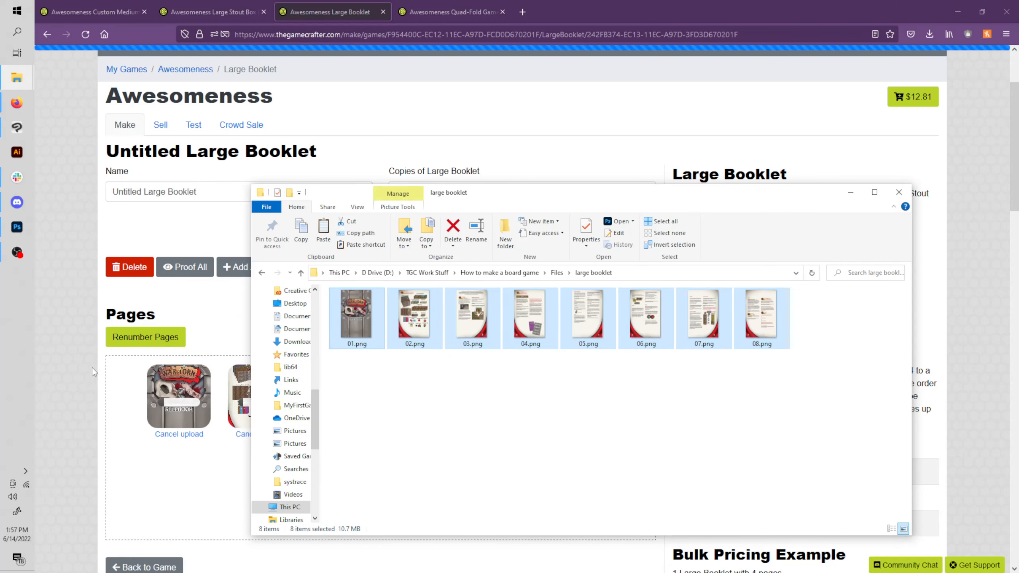
{"action": "left_click", "coordinate": [120, 359]}
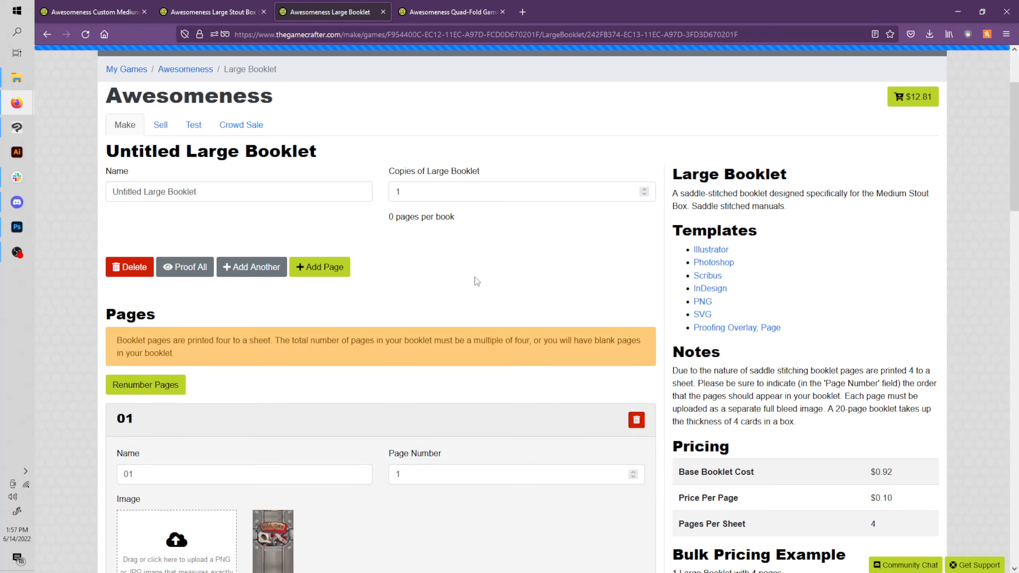
Check the names, page numbers and images of the uploaded Large Booklet pages.
{"action": "scroll", "coordinate": [348, 253], "scroll_direction": "down", "scroll_amount": 6}
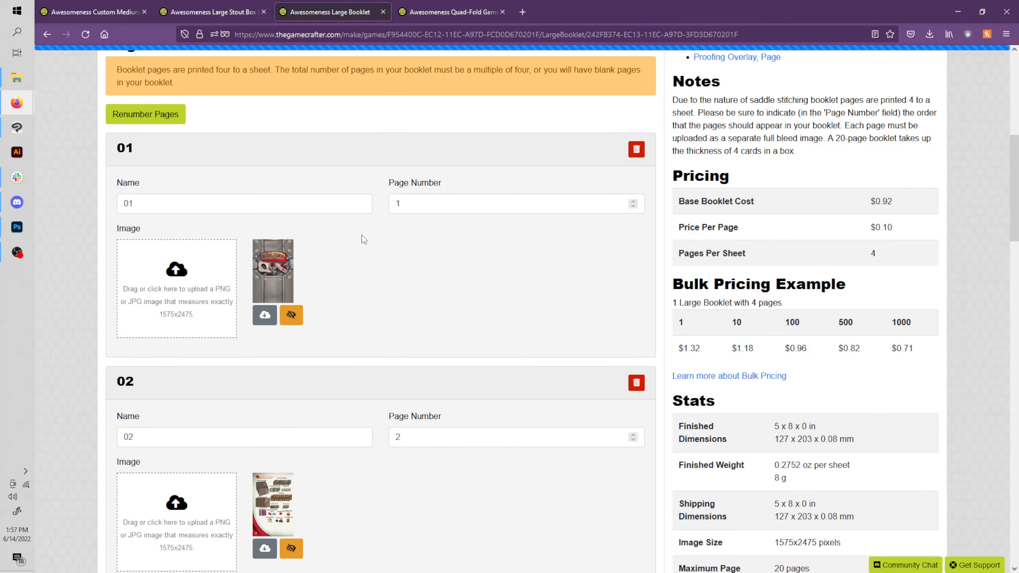
{"action": "scroll", "coordinate": [409, 254], "scroll_direction": "up", "scroll_amount": 2}
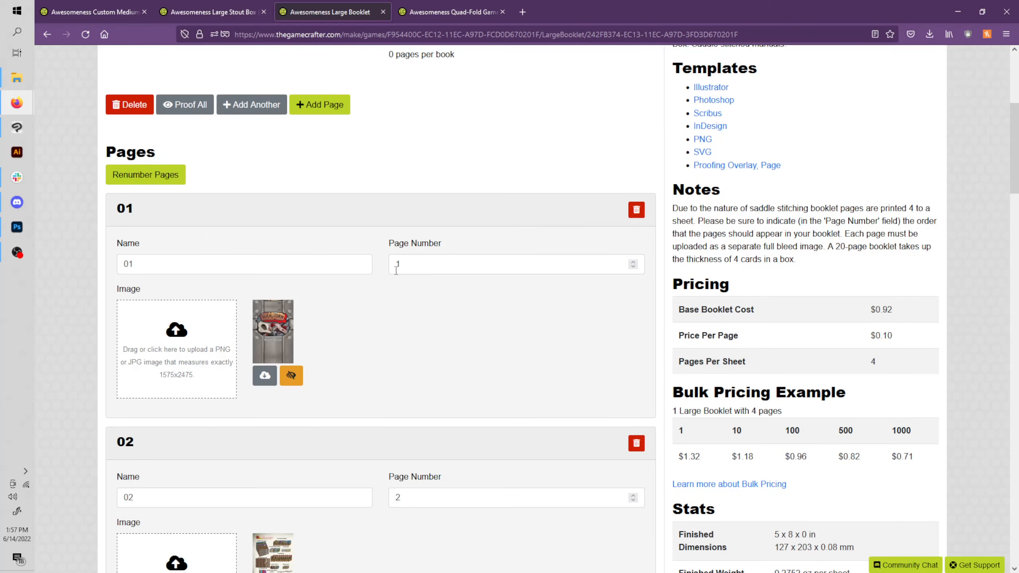
{"action": "scroll", "coordinate": [394, 269], "scroll_direction": "up", "scroll_amount": 1}
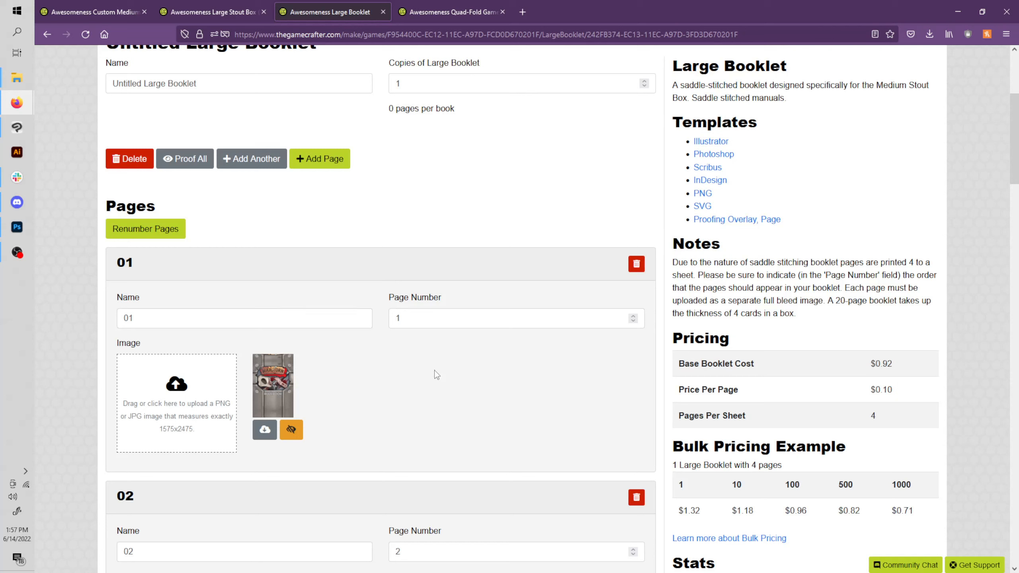
Check the Pages Per Sheet value in the Large Booklet's pricing details.
{"action": "scroll", "coordinate": [425, 375], "scroll_direction": "down", "scroll_amount": 1}
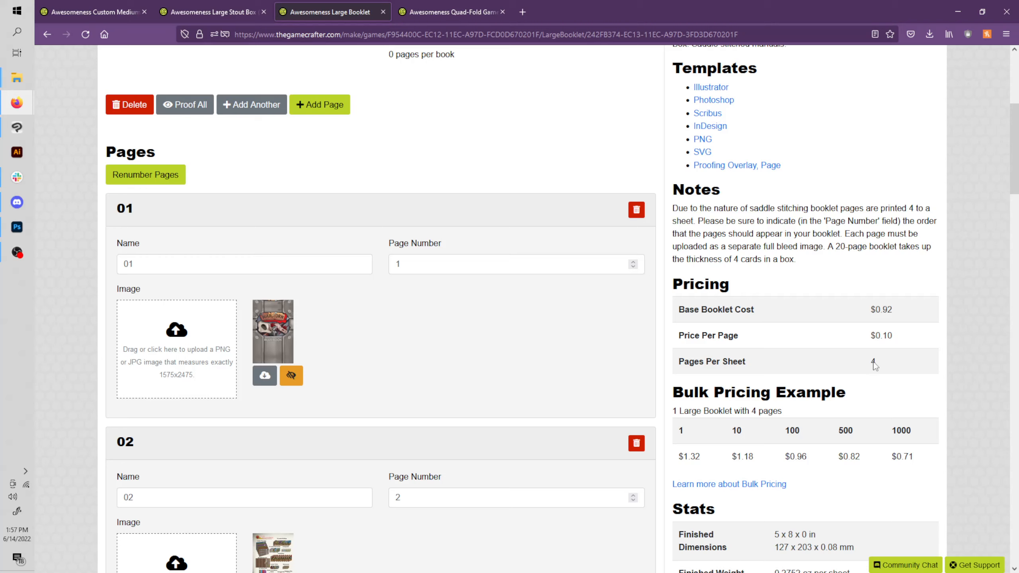
{"action": "left_click_drag", "start_coordinate": [878, 363], "coordinate": [673, 368]}
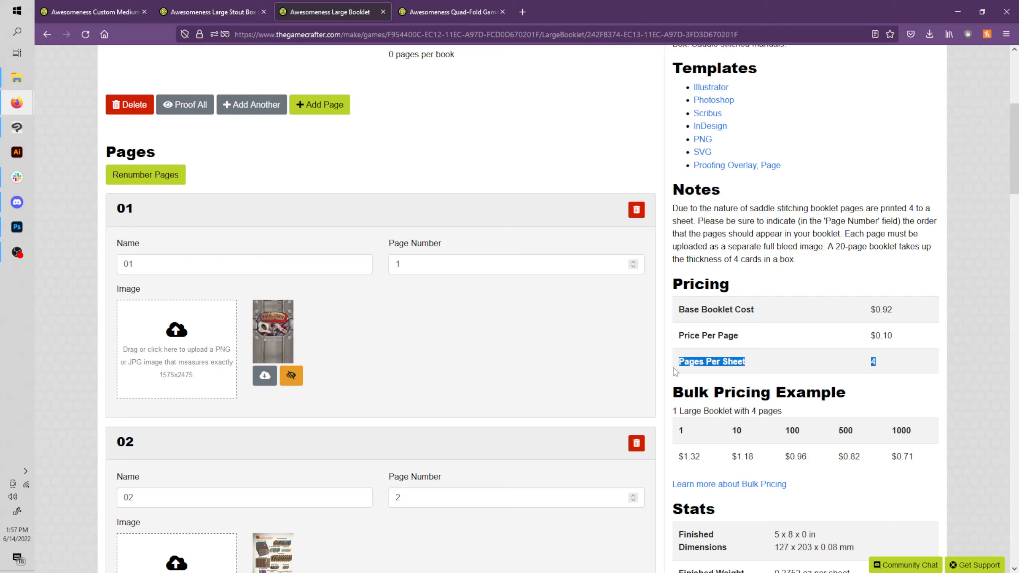
{"action": "left_click", "coordinate": [603, 375]}
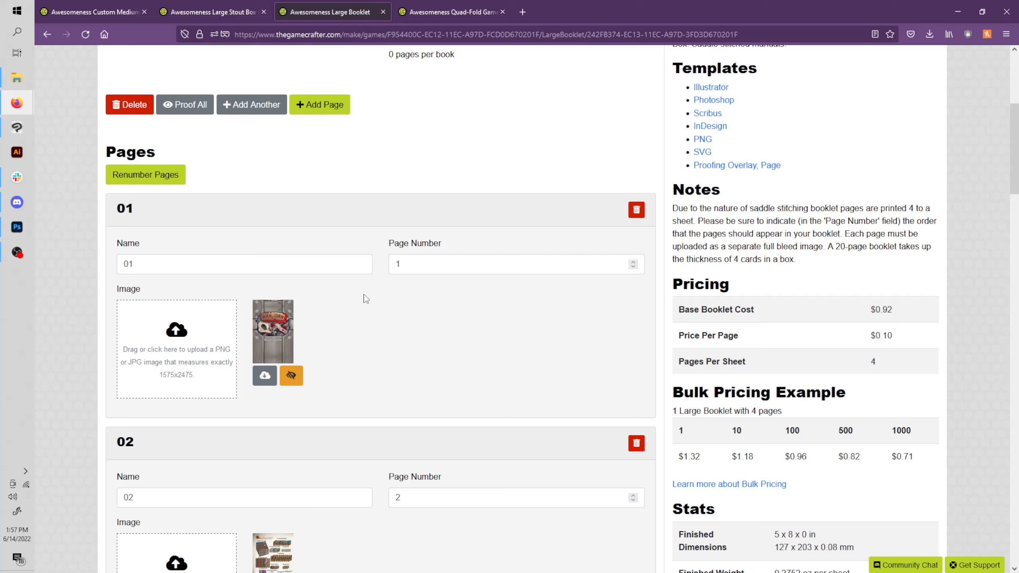
Set the page number of the booklet page named 08 to 8.
{"action": "scroll", "coordinate": [365, 299], "scroll_direction": "down", "scroll_amount": 5}
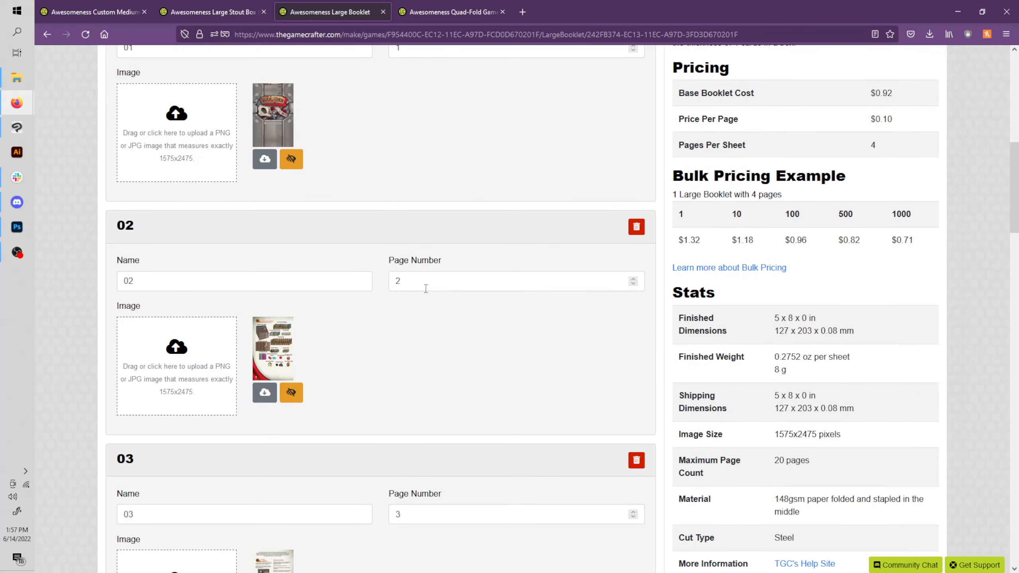
{"action": "scroll", "coordinate": [425, 289], "scroll_direction": "down", "scroll_amount": 5}
{"action": "scroll", "coordinate": [438, 321], "scroll_direction": "down", "scroll_amount": 12}
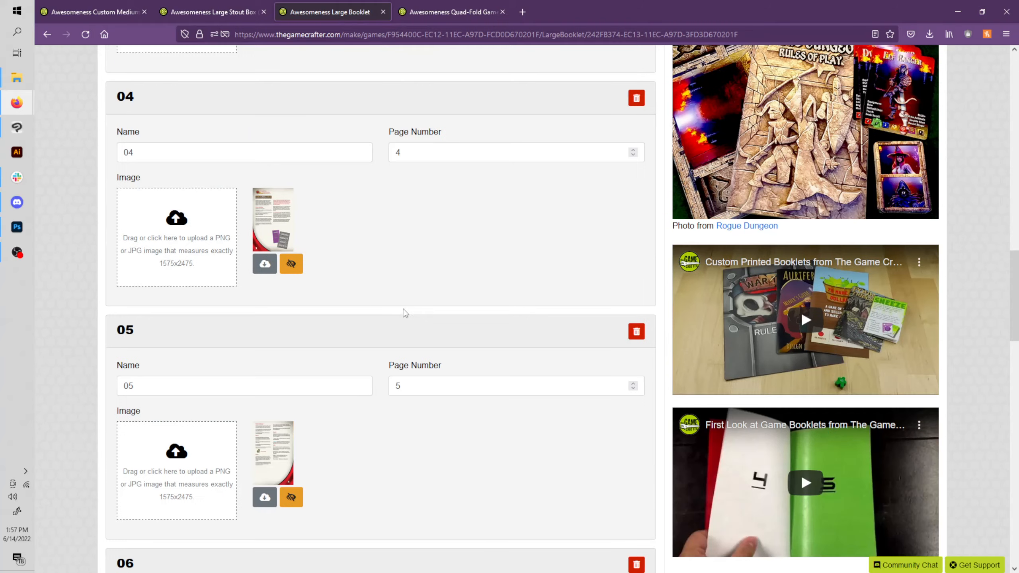
{"action": "scroll", "coordinate": [326, 282], "scroll_direction": "down", "scroll_amount": 9}
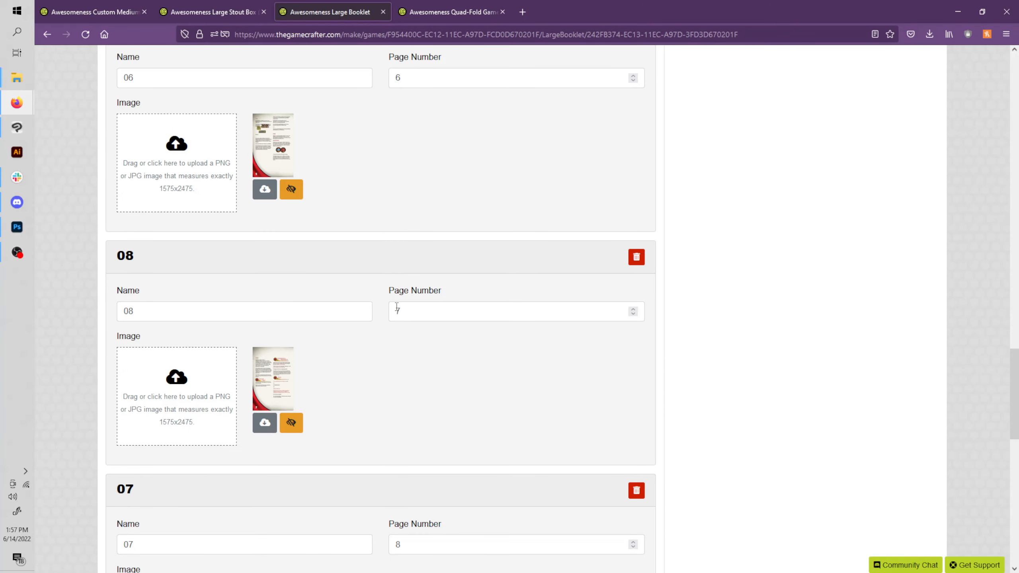
{"action": "left_click_drag", "start_coordinate": [401, 312], "coordinate": [383, 318]}
{"action": "type", "text": "8"}
{"action": "left_click", "coordinate": [389, 371]}
Set the page number of the booklet page named 07 to 7.
{"action": "scroll", "coordinate": [244, 357], "scroll_direction": "down", "scroll_amount": 4}
{"action": "left_click_drag", "start_coordinate": [406, 381], "coordinate": [341, 380]}
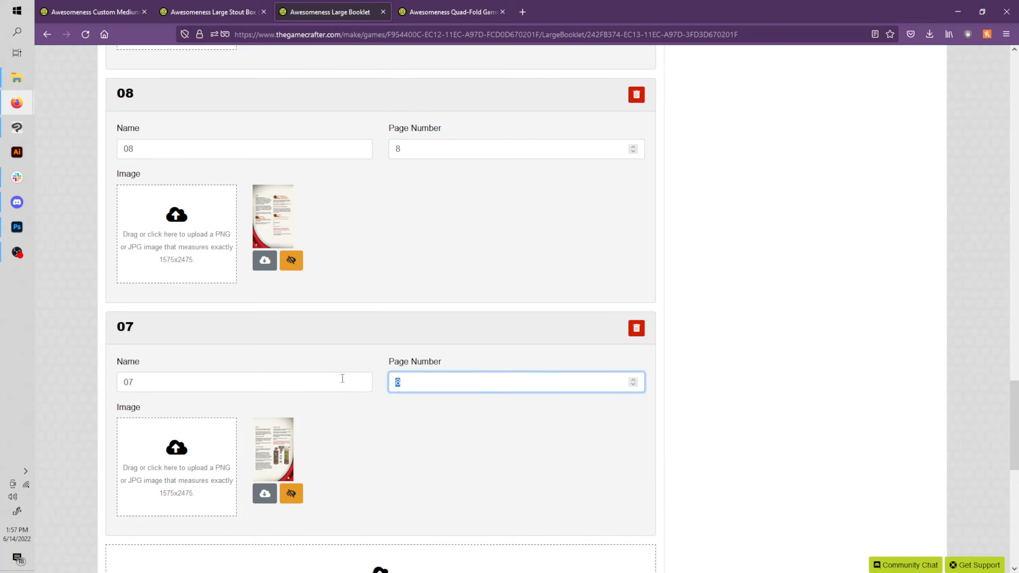
{"action": "type", "text": "7"}
{"action": "left_click", "coordinate": [450, 455]}
{"action": "scroll", "coordinate": [426, 433], "scroll_direction": "down", "scroll_amount": 5}
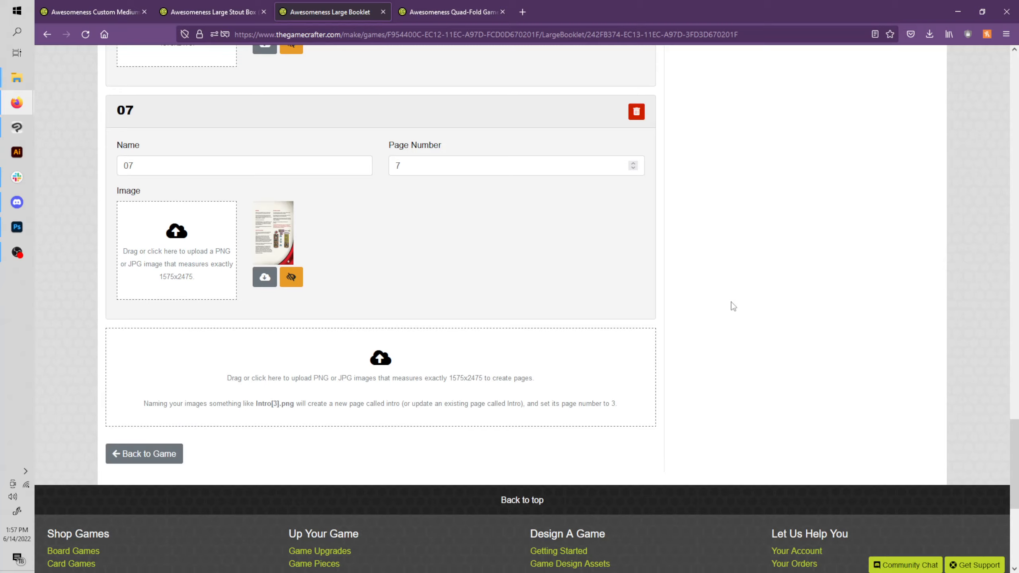
Reload the Large Booklet's component page to refresh its page information.
{"action": "scroll", "coordinate": [728, 309], "scroll_direction": "up", "scroll_amount": 17}
{"action": "scroll", "coordinate": [489, 321], "scroll_direction": "up", "scroll_amount": 20}
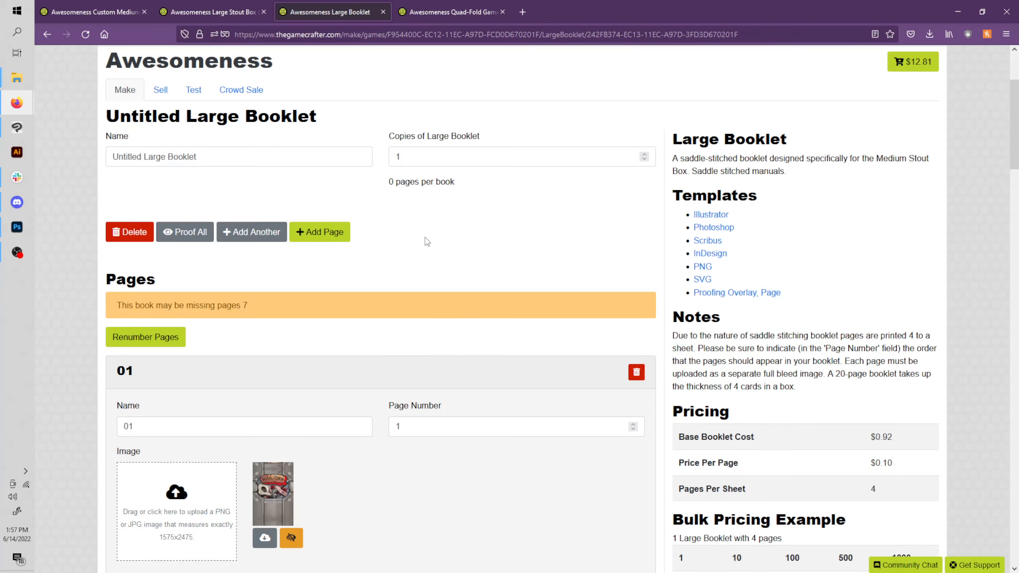
{"action": "key", "text": "F5"}
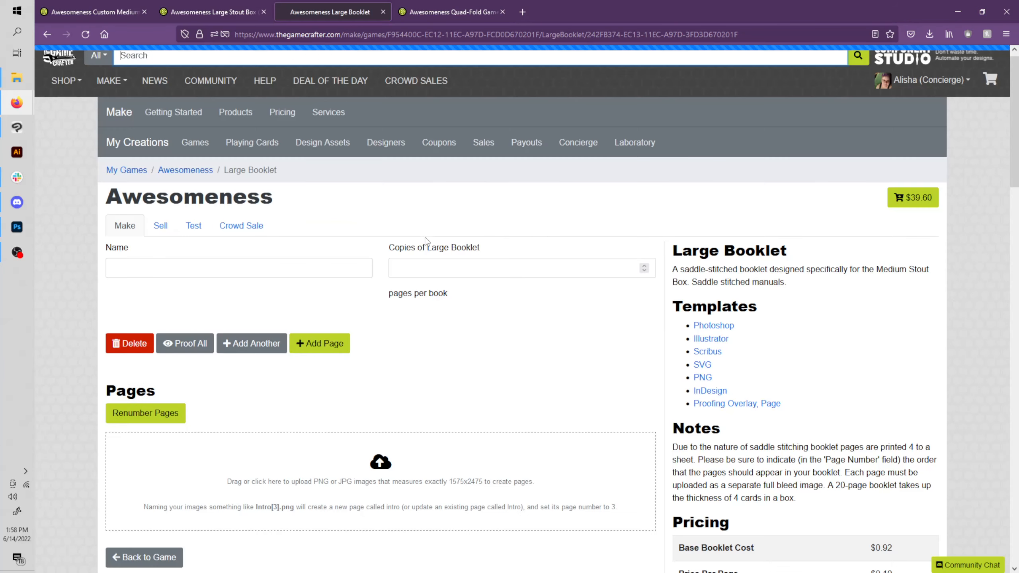
{"action": "scroll", "coordinate": [425, 241], "scroll_direction": "down", "scroll_amount": 5}
{"action": "scroll", "coordinate": [364, 265], "scroll_direction": "up", "scroll_amount": 2}
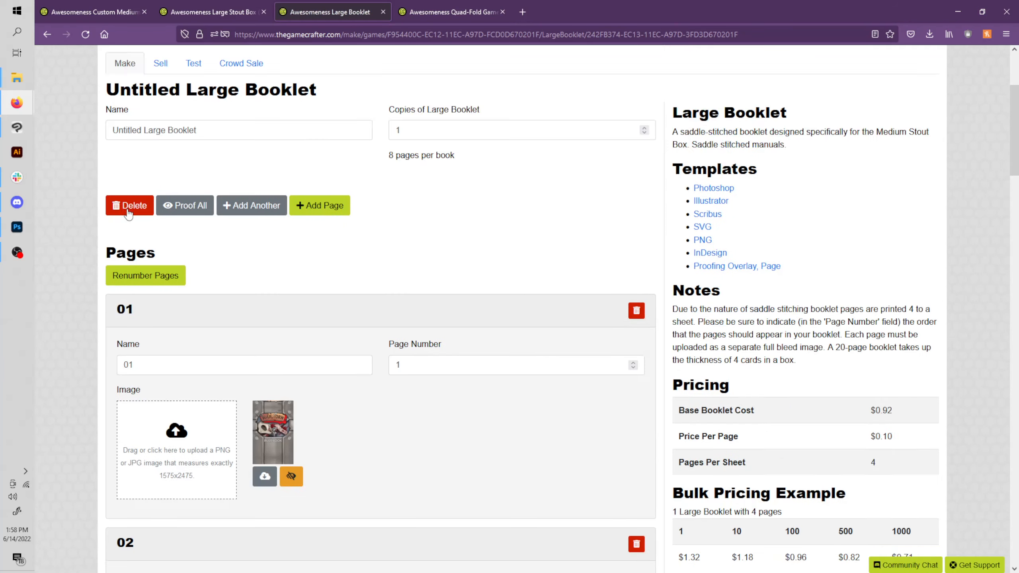
Proof all the Large Booklet's page images and approve each one.
{"action": "left_click", "coordinate": [190, 212]}
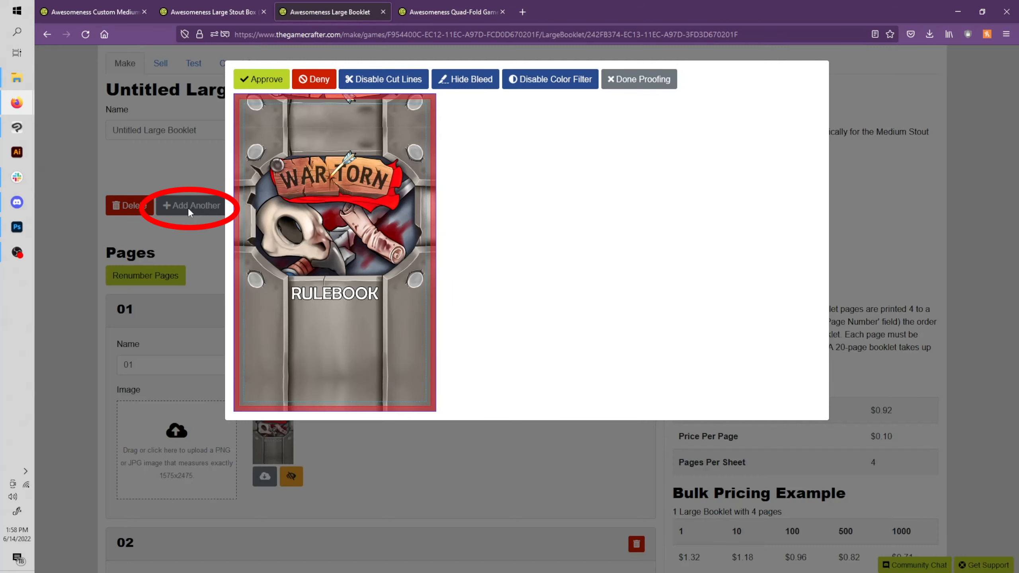
{"action": "left_click", "coordinate": [265, 80]}
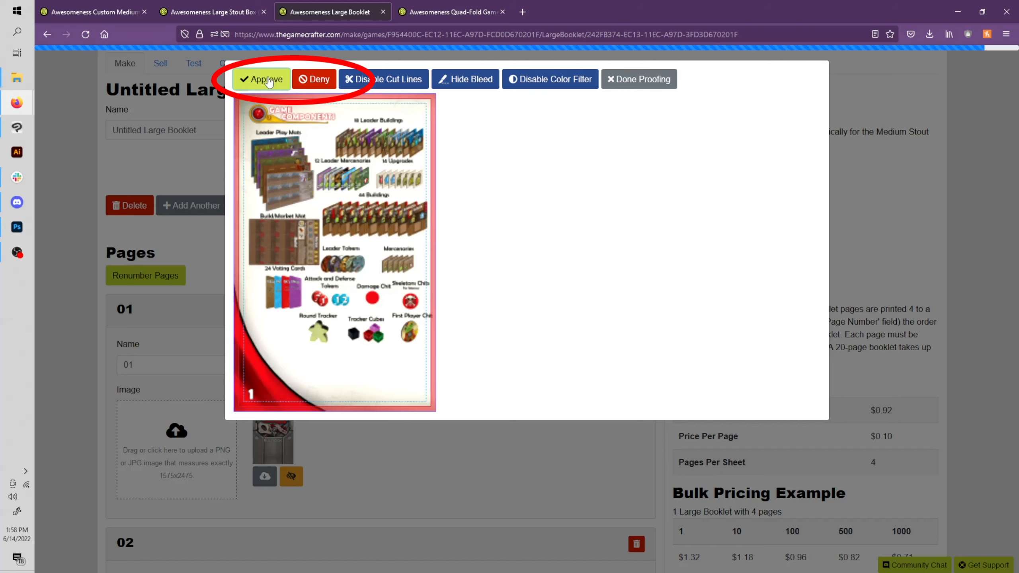
{"action": "left_click", "coordinate": [268, 81]}
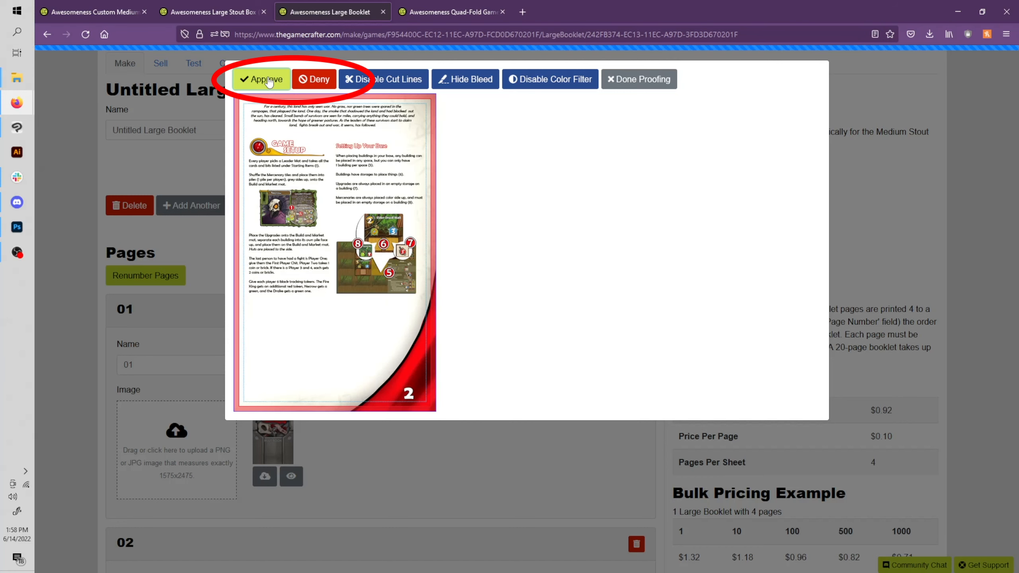
{"action": "left_click", "coordinate": [268, 80]}
{"action": "left_click", "coordinate": [268, 81]}
{"action": "left_click", "coordinate": [268, 81]}
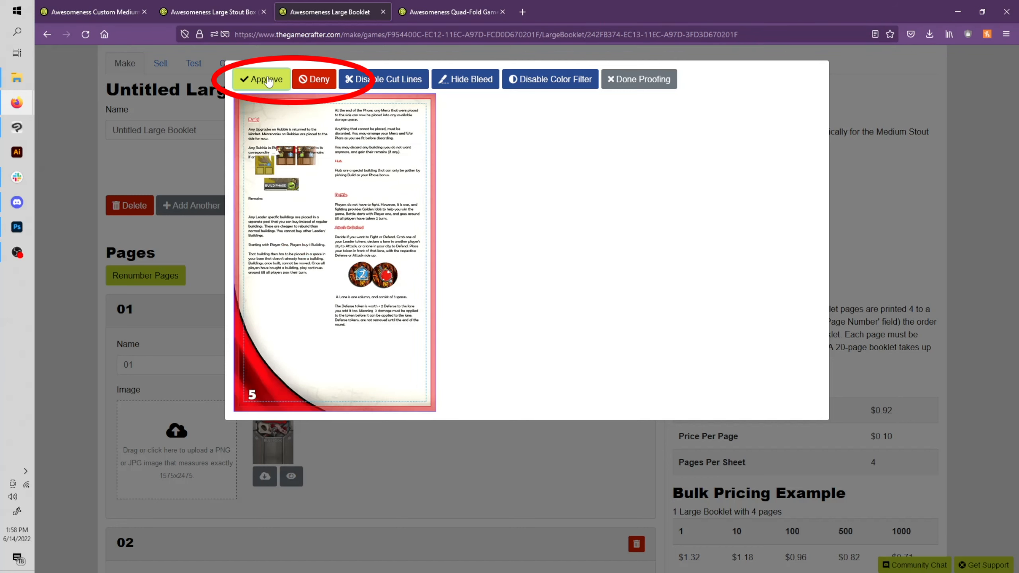
{"action": "left_click", "coordinate": [268, 81]}
{"action": "left_click", "coordinate": [267, 81]}
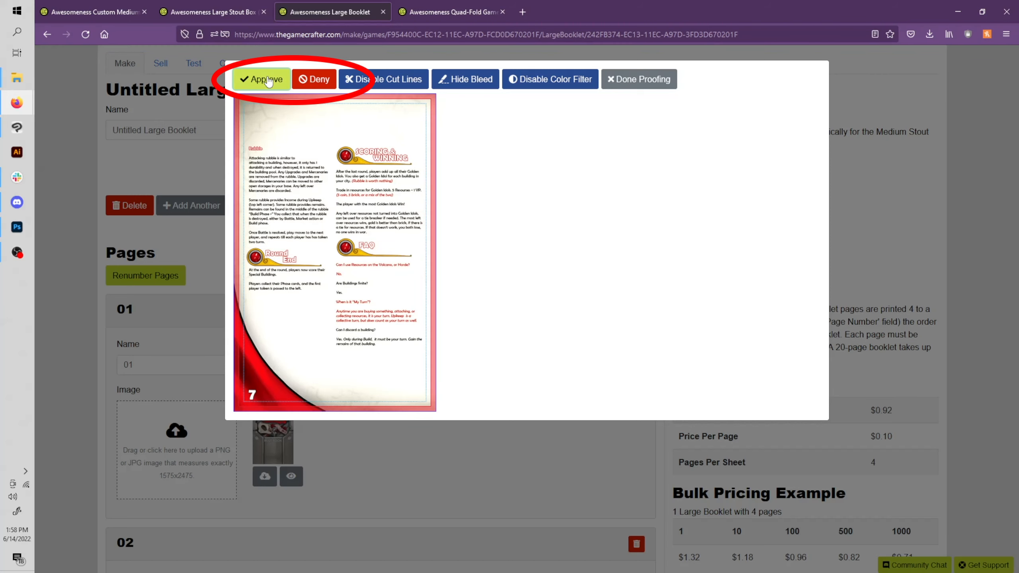
{"action": "left_click", "coordinate": [268, 80]}
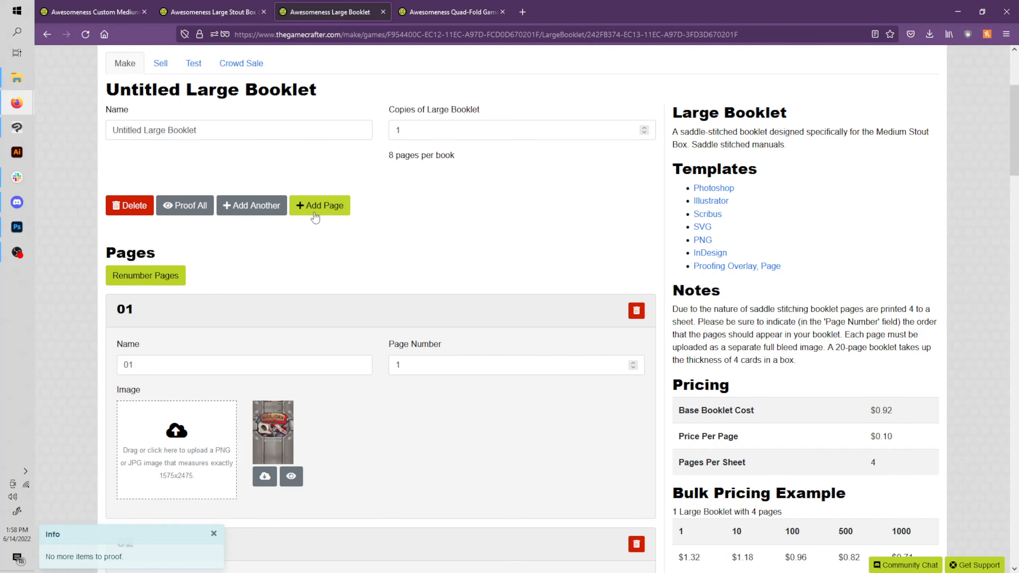
{"action": "scroll", "coordinate": [241, 258], "scroll_direction": "up", "scroll_amount": 3}
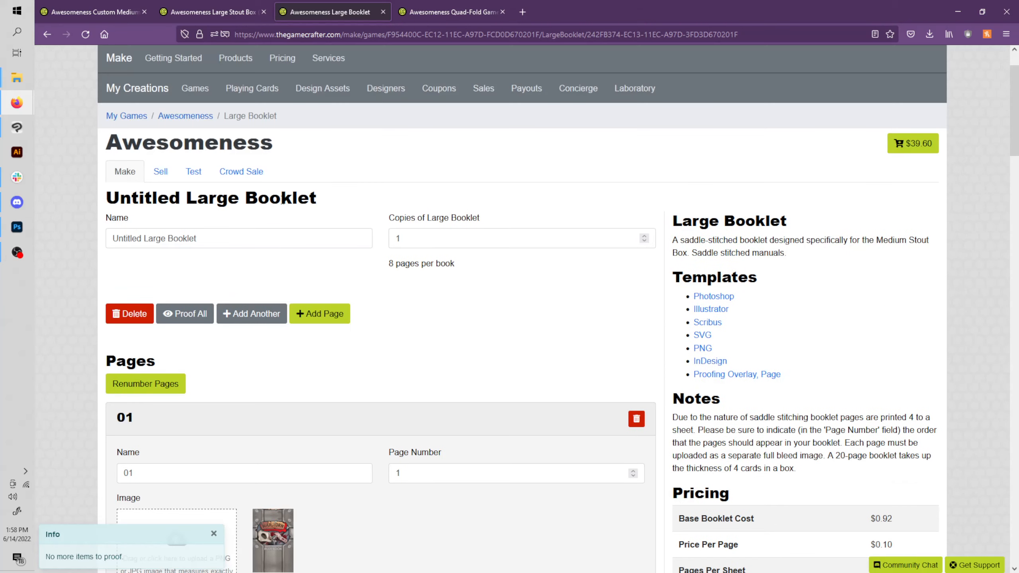
Go to the Custom Medium Punchout's component page and open the Medium Custom Punchouts folder in File Explorer.
{"action": "left_click", "coordinate": [93, 12]}
{"action": "scroll", "coordinate": [229, 287], "scroll_direction": "down", "scroll_amount": 3}
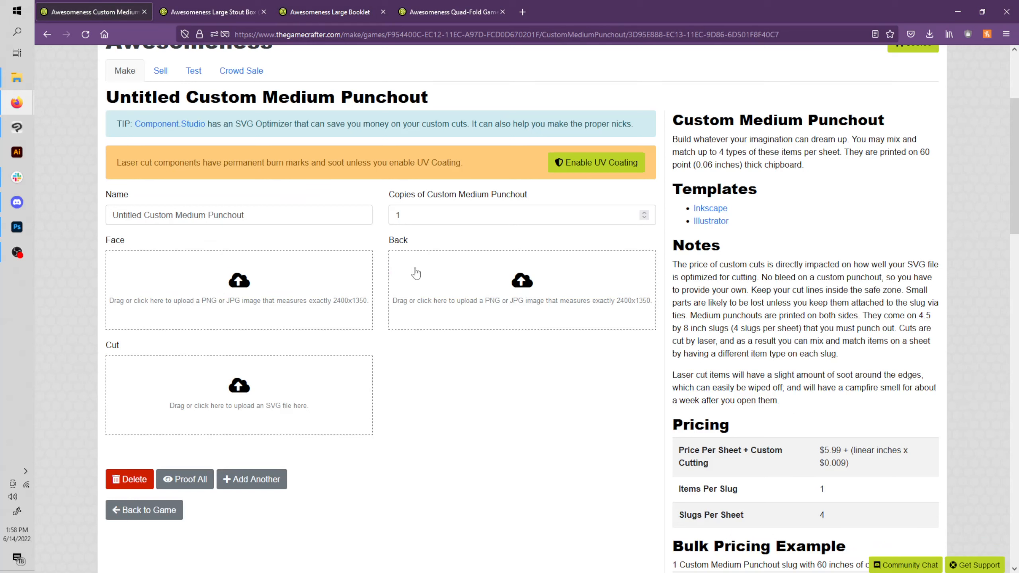
{"action": "key", "text": "alt+Tab"}
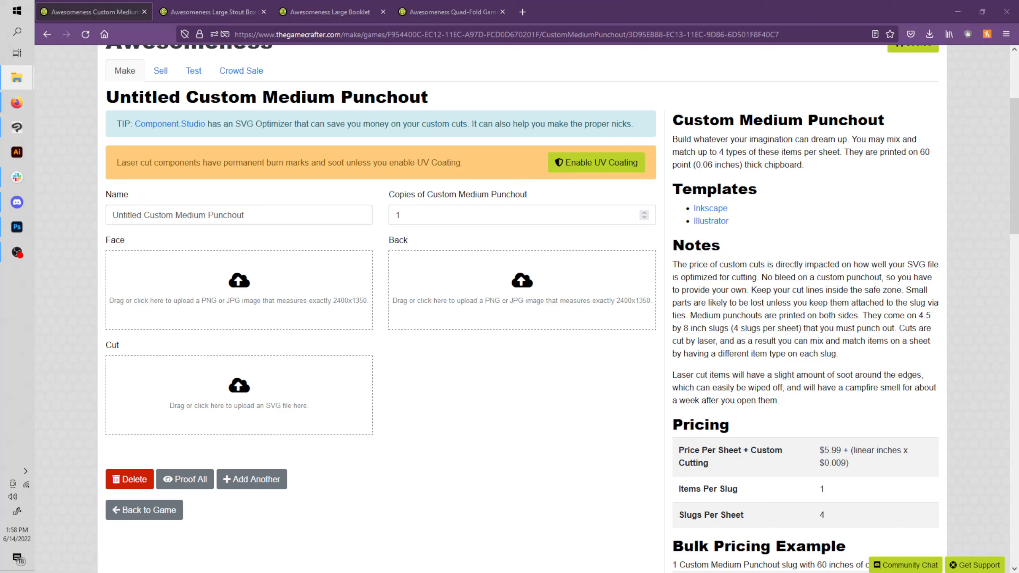
{"action": "mouse_move", "coordinate": [16, 77]}
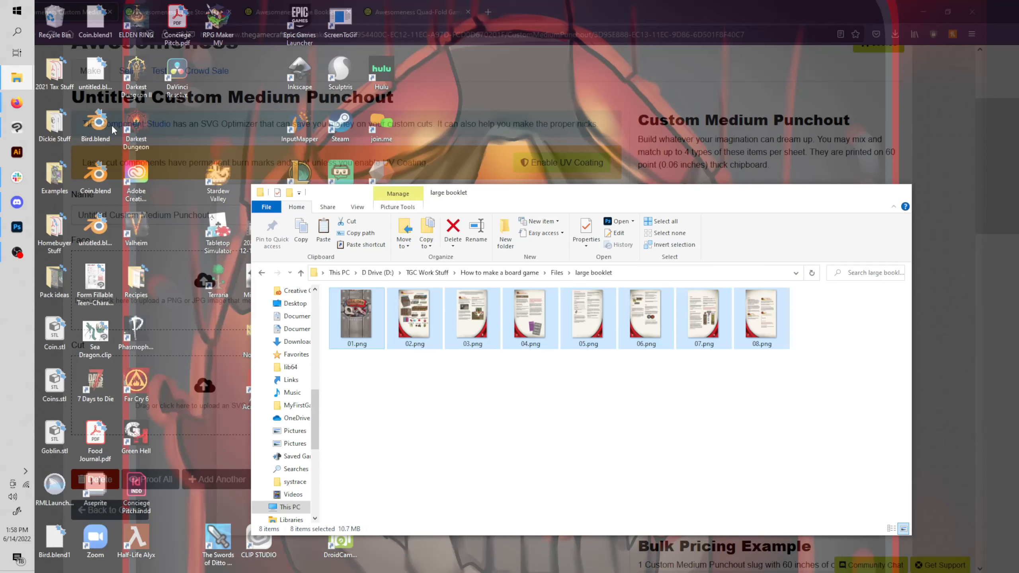
{"action": "left_click", "coordinate": [91, 116]}
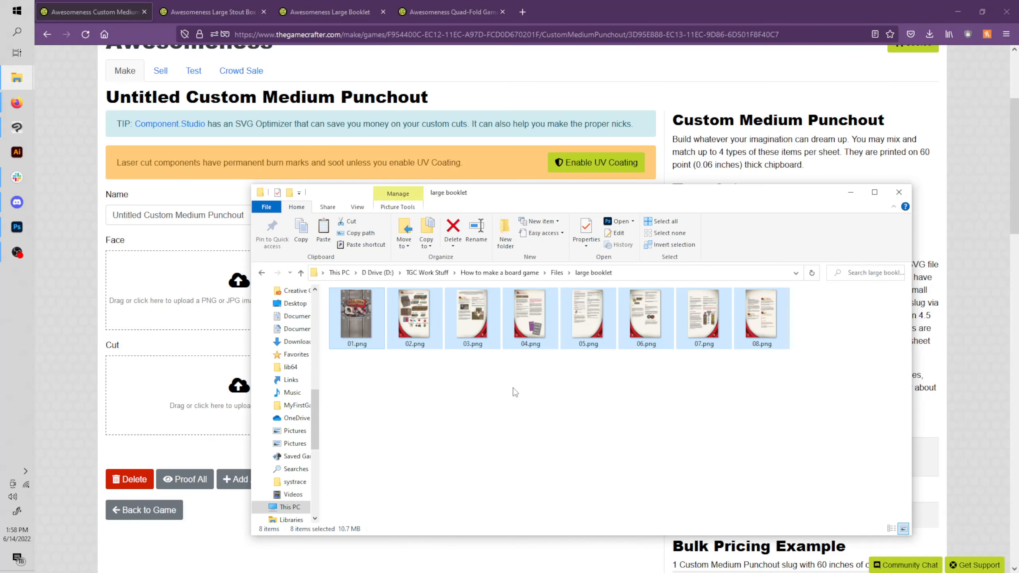
{"action": "left_click", "coordinate": [557, 273]}
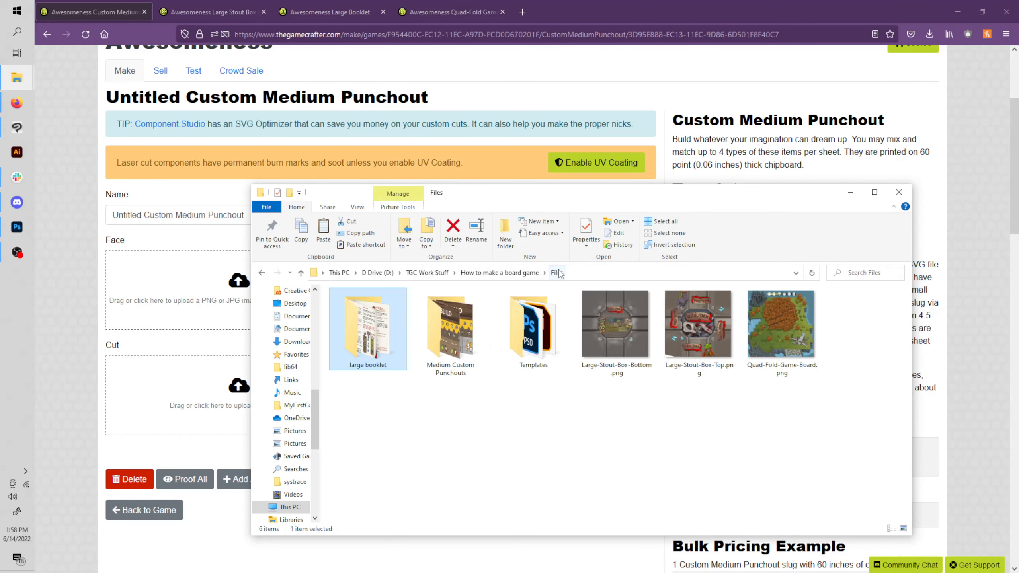
{"action": "double_click", "coordinate": [487, 323]}
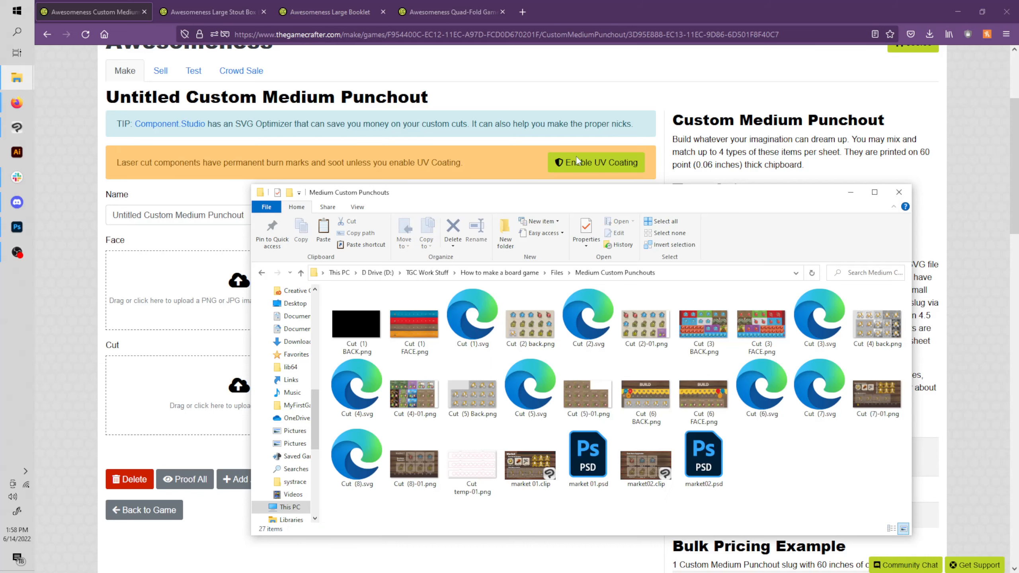
{"action": "left_click_drag", "start_coordinate": [563, 205], "coordinate": [607, 112]}
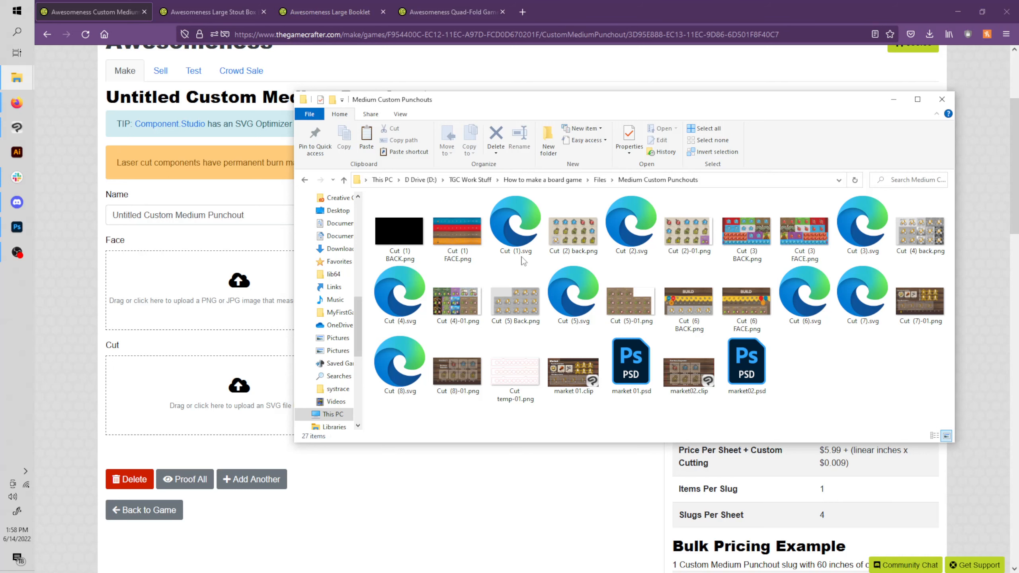
Upload Cut (1) FACE.png as the punchout's face, Cut (1) BACK.png as its back and Cut (1).svg as its cut file.
{"action": "left_click", "coordinate": [461, 253]}
{"action": "left_click_drag", "start_coordinate": [462, 252], "coordinate": [232, 282]}
{"action": "left_click_drag", "start_coordinate": [565, 118], "coordinate": [787, 114]}
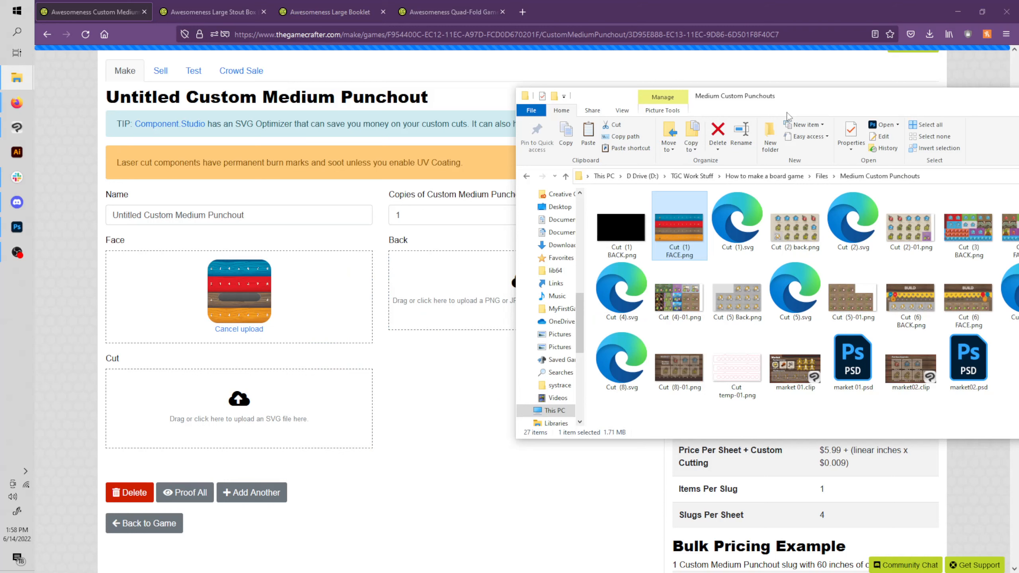
{"action": "left_click_drag", "start_coordinate": [621, 228], "coordinate": [457, 293]}
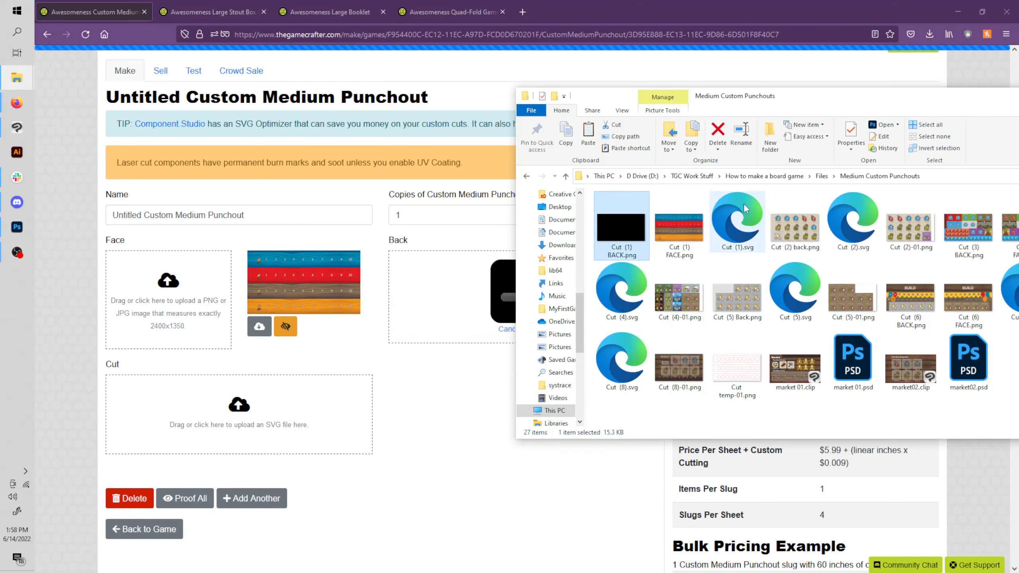
{"action": "left_click_drag", "start_coordinate": [743, 203], "coordinate": [247, 406]}
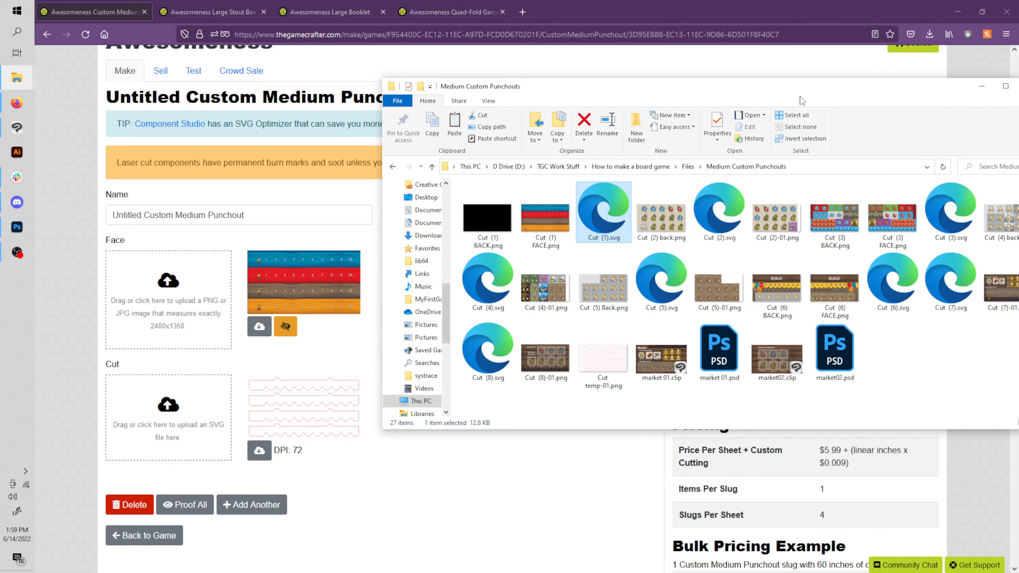
Proof the first Custom Medium Punchout's face and back images against the cut lines and approve both.
{"action": "left_click_drag", "start_coordinate": [800, 100], "coordinate": [767, 142]}
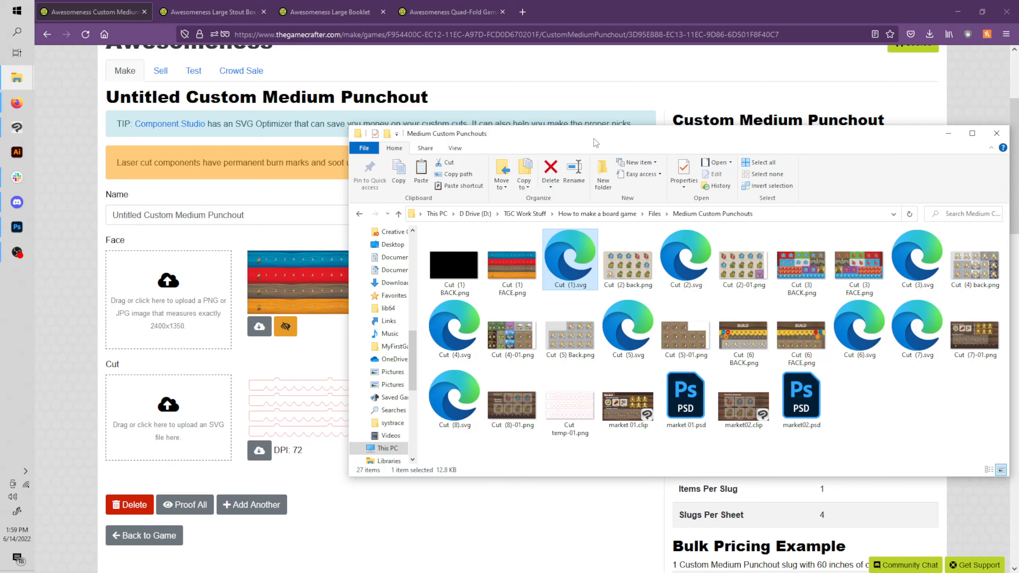
{"action": "left_click_drag", "start_coordinate": [596, 142], "coordinate": [656, 444]}
{"action": "left_click", "coordinate": [285, 326]}
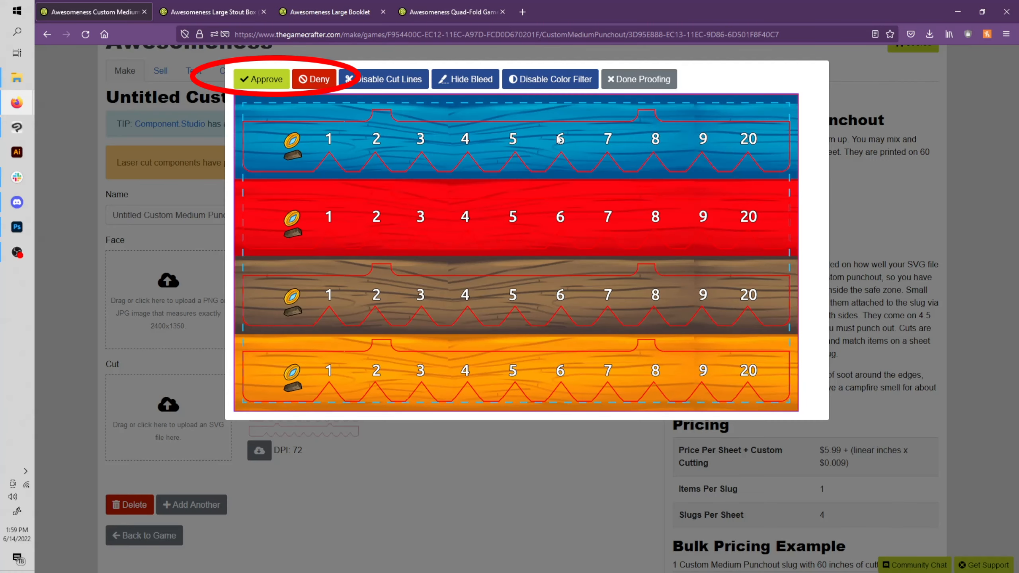
{"action": "left_click", "coordinate": [261, 81]}
{"action": "scroll", "coordinate": [330, 463], "scroll_direction": "down", "scroll_amount": 2}
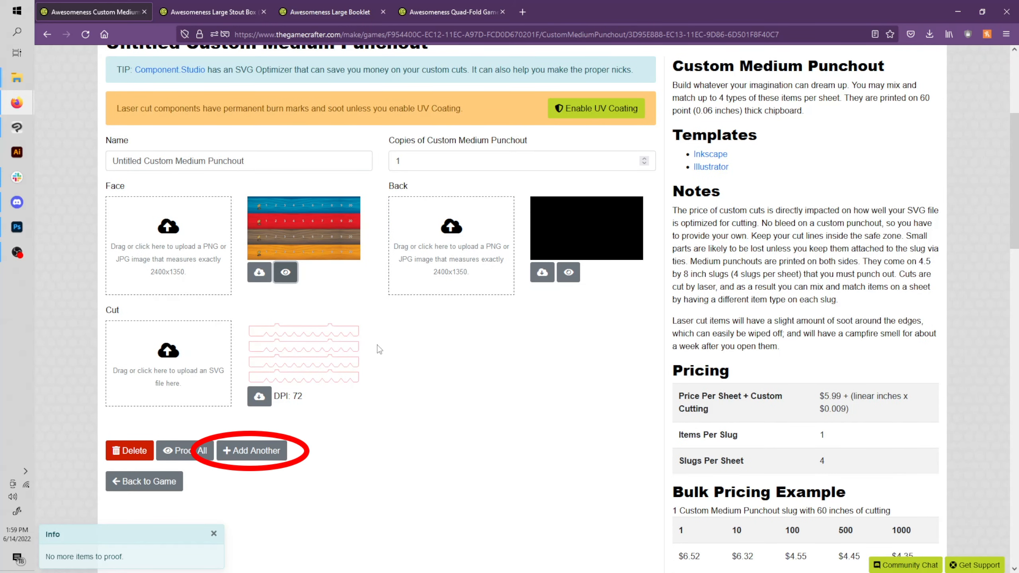
Add another Custom Medium Punchout to the game and bring the Medium Custom Punchouts folder back up in File Explorer.
{"action": "left_click", "coordinate": [255, 459]}
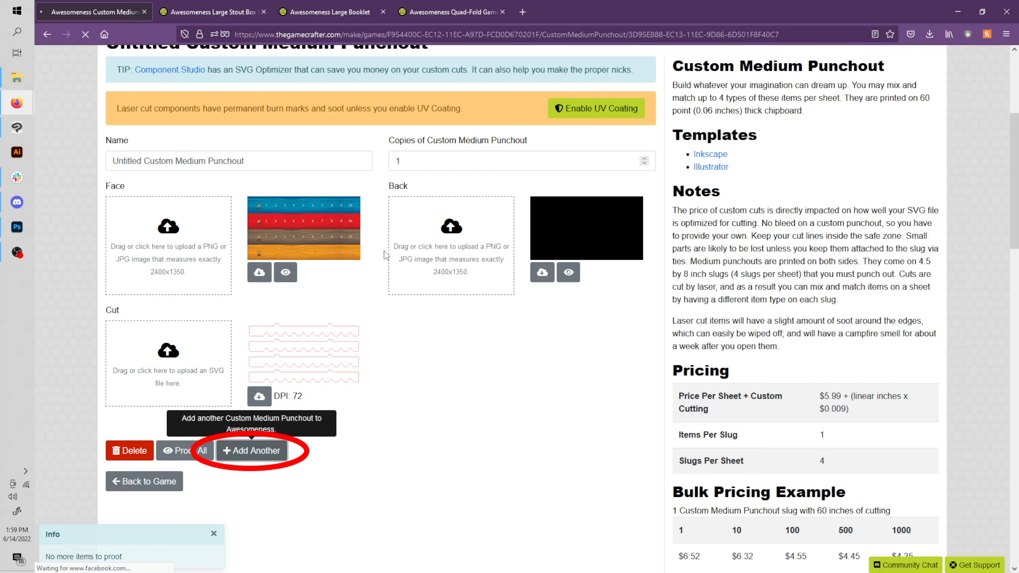
{"action": "left_click", "coordinate": [29, 83]}
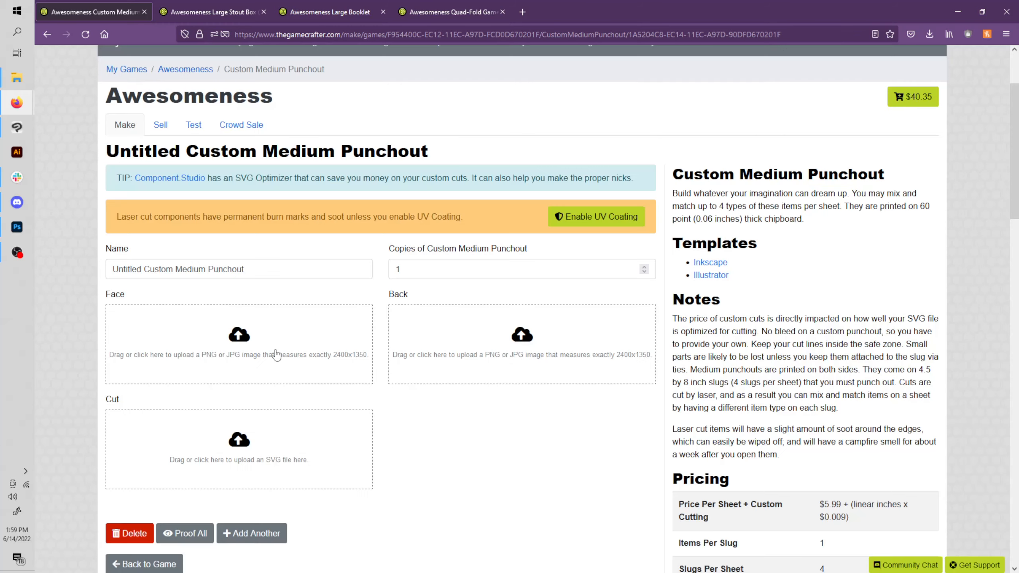
{"action": "scroll", "coordinate": [277, 355], "scroll_direction": "down", "scroll_amount": 1}
{"action": "left_click", "coordinate": [10, 75]}
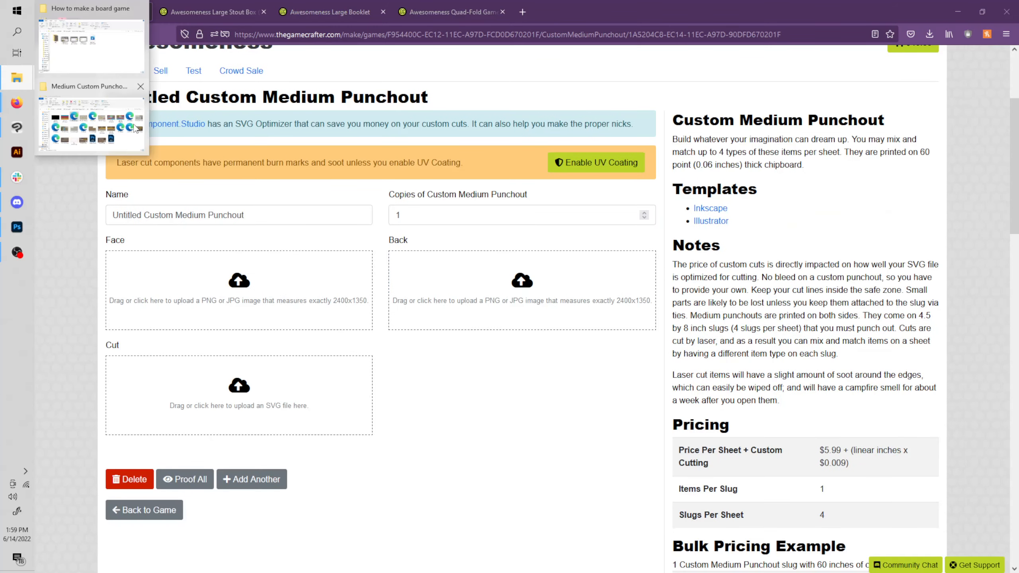
{"action": "left_click", "coordinate": [96, 129]}
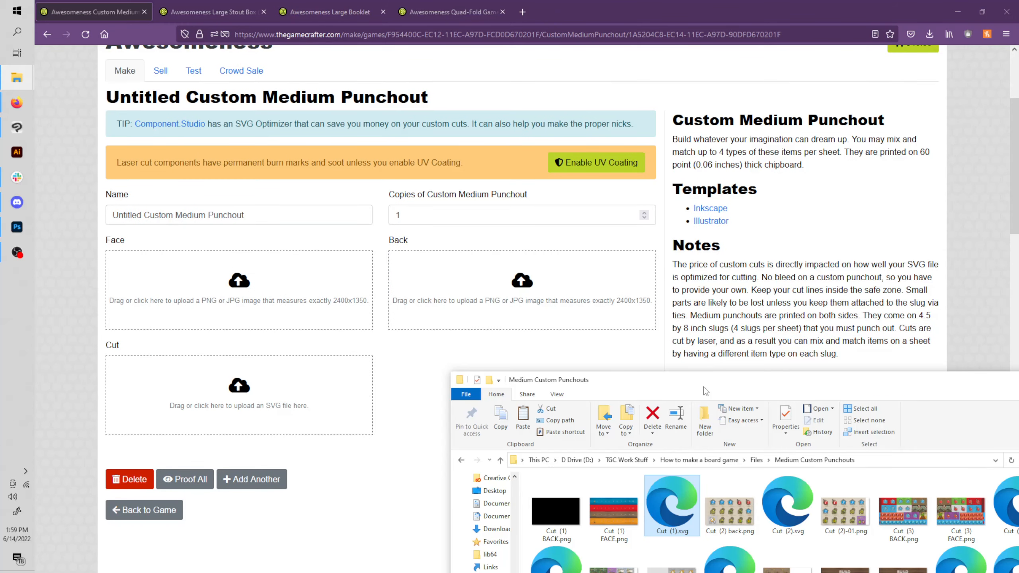
Upload Cut (2)-01.png as the new punchout's face, Cut (2) back.png as its back and Cut (2).svg as its cut file.
{"action": "left_click_drag", "start_coordinate": [705, 392], "coordinate": [575, 298]}
{"action": "left_click_drag", "start_coordinate": [592, 420], "coordinate": [517, 267]}
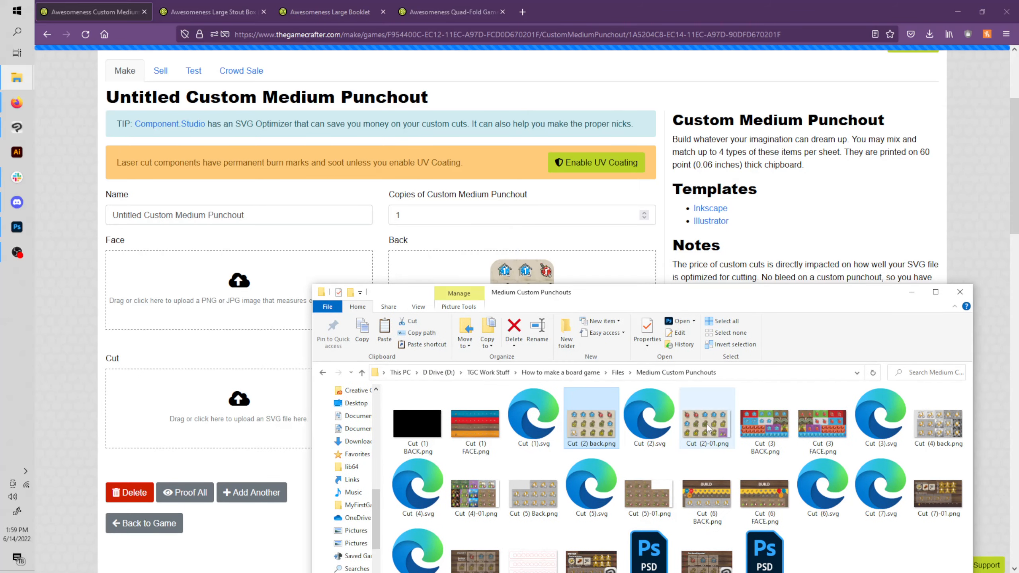
{"action": "left_click_drag", "start_coordinate": [707, 424], "coordinate": [240, 291]}
{"action": "left_click_drag", "start_coordinate": [649, 418], "coordinate": [251, 413]}
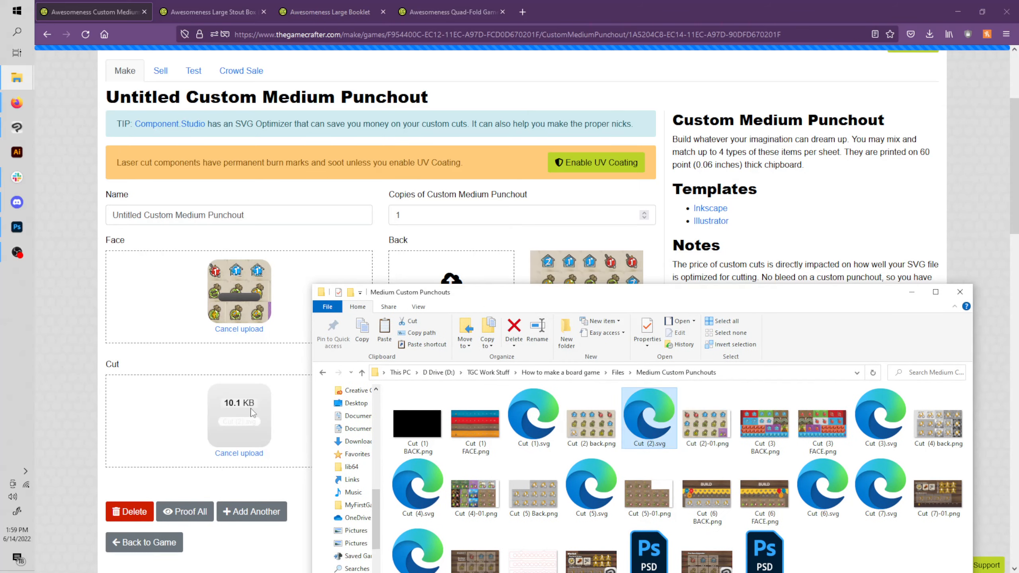
{"action": "left_click", "coordinate": [89, 398]}
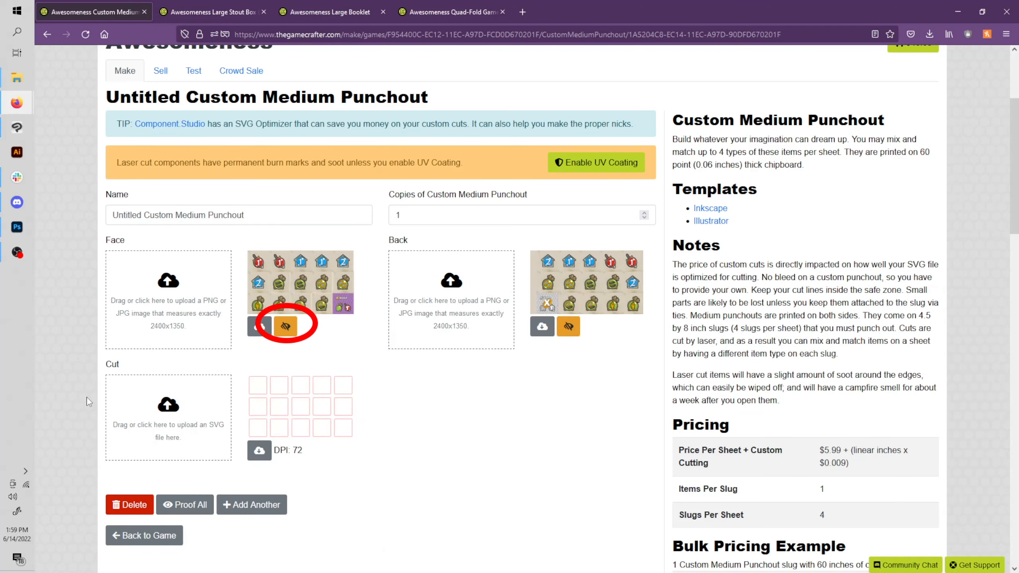
Proof the second Custom Medium Punchout's face and back images against the cut lines and approve both.
{"action": "left_click", "coordinate": [286, 326]}
{"action": "left_click", "coordinate": [265, 79]}
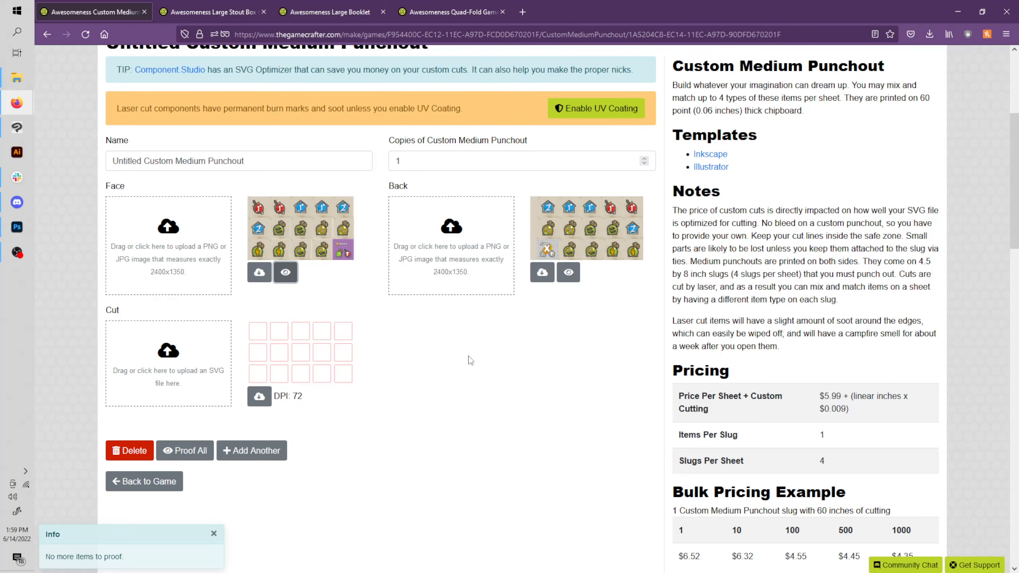
{"action": "scroll", "coordinate": [470, 360], "scroll_direction": "down", "scroll_amount": 1}
Add another Custom Medium Punchout and upload Cut (3) FACE.png as its face, Cut (3) BACK.png as its back and Cut (3).svg as its cut file.
{"action": "left_click", "coordinate": [252, 396]}
{"action": "left_click", "coordinate": [16, 78]}
{"action": "left_click", "coordinate": [94, 123]}
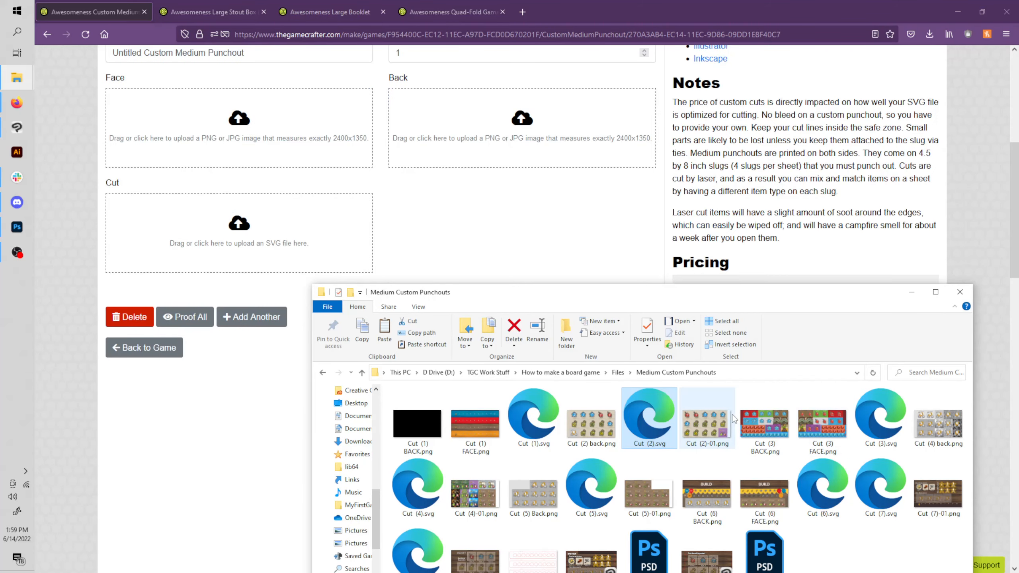
{"action": "left_click_drag", "start_coordinate": [764, 422], "coordinate": [643, 160]}
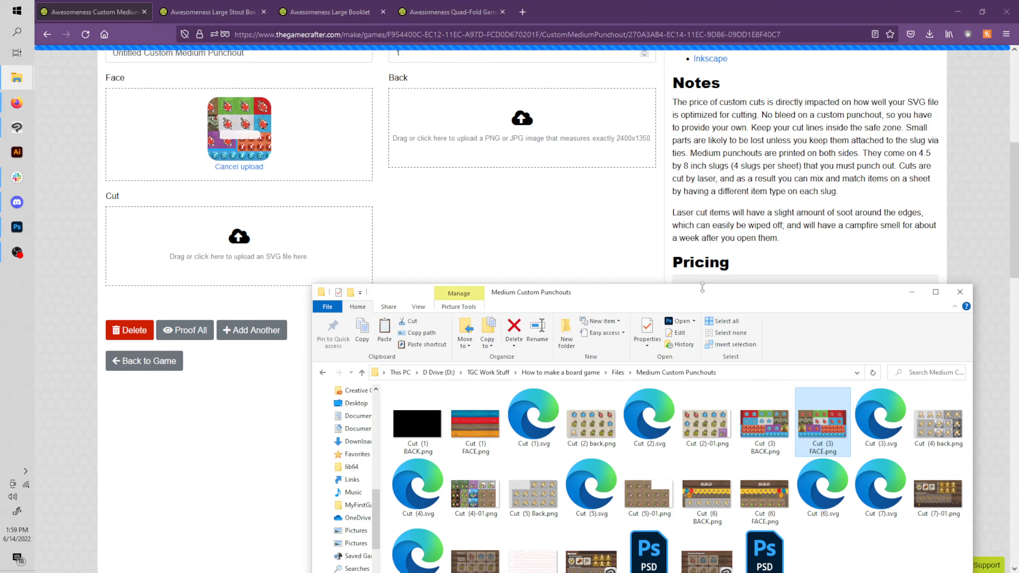
{"action": "left_click_drag", "start_coordinate": [888, 404], "coordinate": [251, 244]}
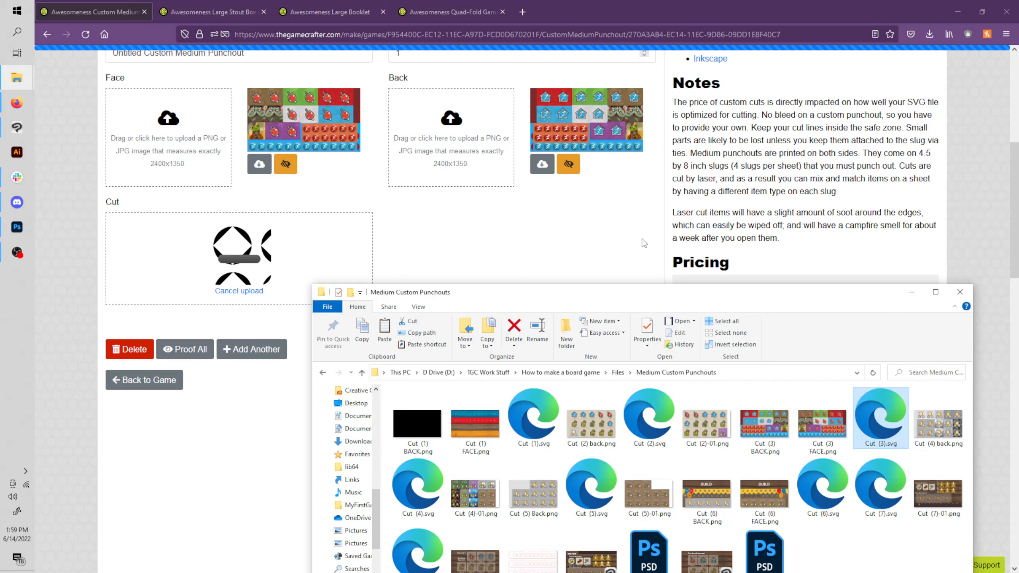
{"action": "left_click", "coordinate": [619, 253]}
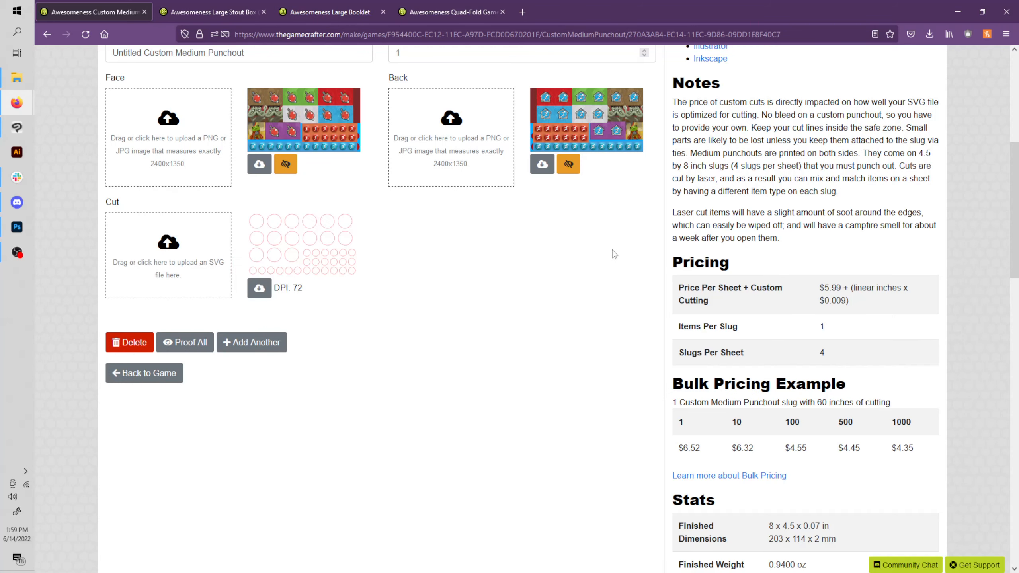
Proof the third Custom Medium Punchout's face and back images and approve both.
{"action": "scroll", "coordinate": [337, 285], "scroll_direction": "up", "scroll_amount": 2}
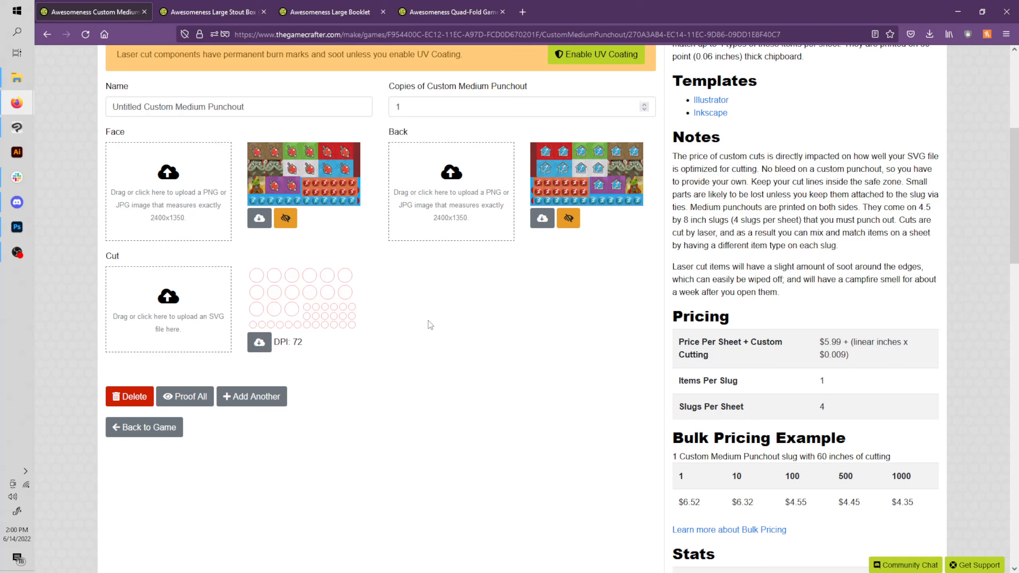
{"action": "left_click", "coordinate": [185, 396]}
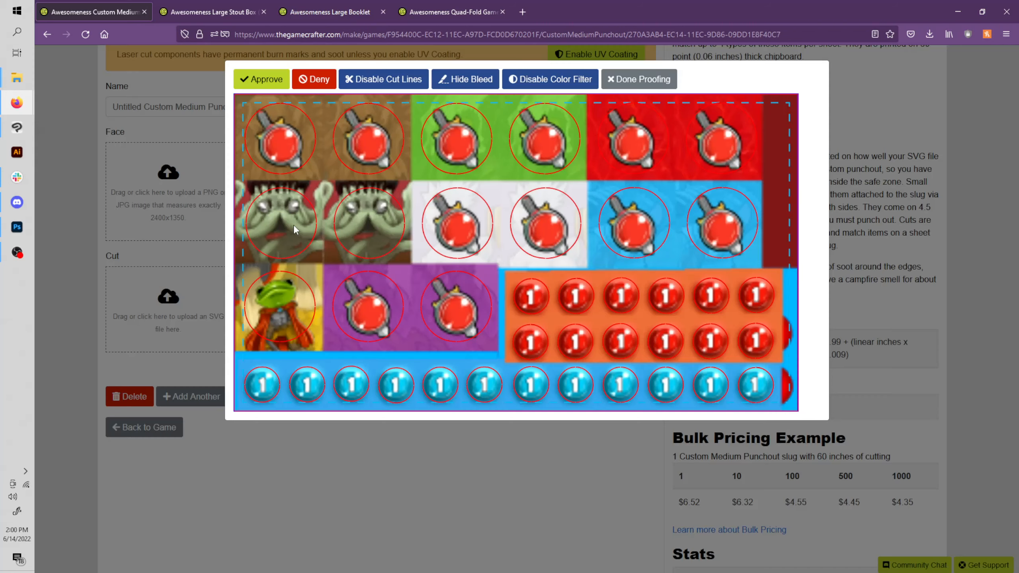
{"action": "left_click", "coordinate": [269, 81]}
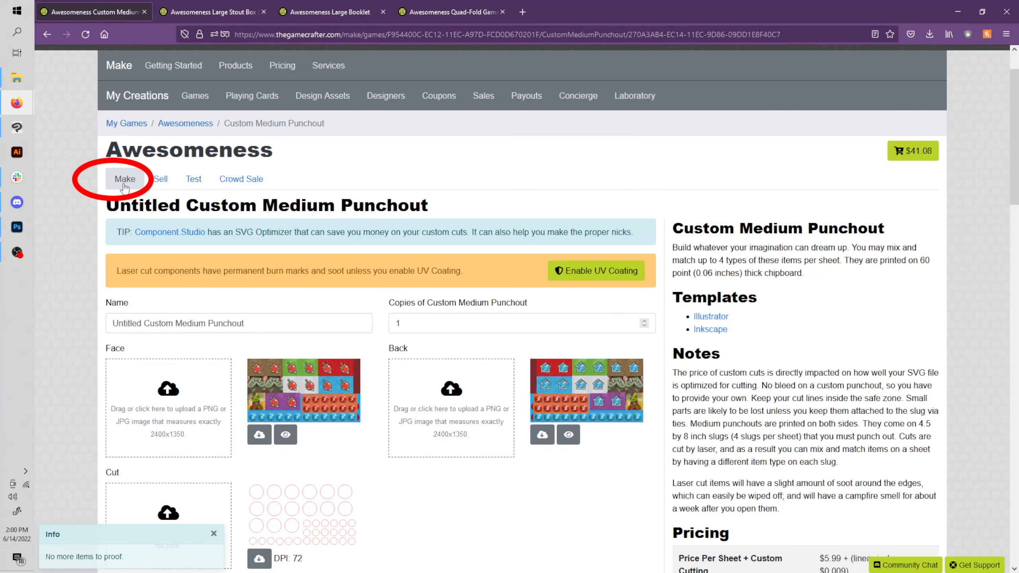
Return to the Awesomeness game's main Make page and close the browser tabs for the stout box, booklet and game board.
{"action": "left_click", "coordinate": [124, 186]}
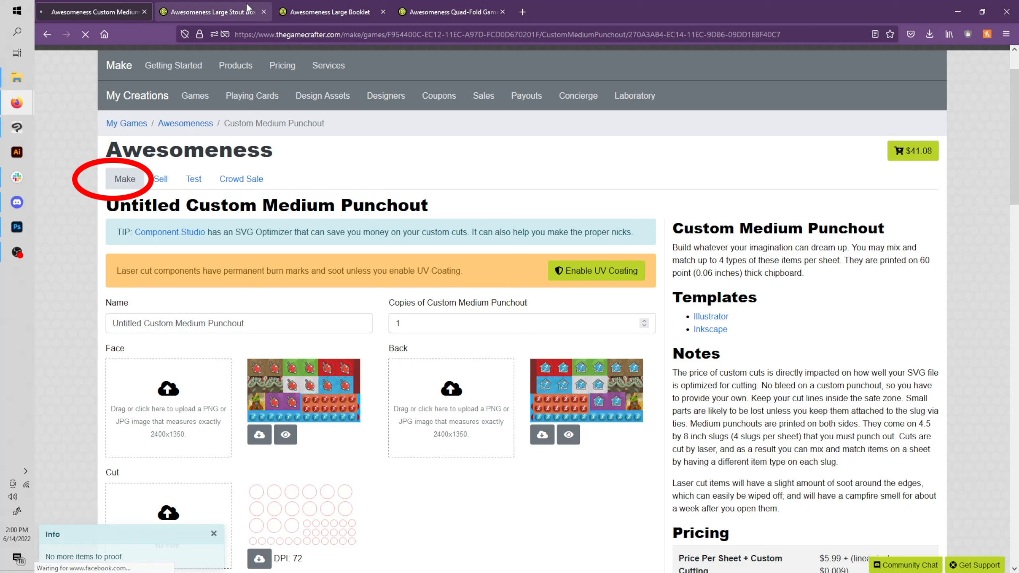
{"action": "left_click", "coordinate": [263, 12]}
{"action": "left_click", "coordinate": [263, 11]}
{"action": "left_click", "coordinate": [263, 11]}
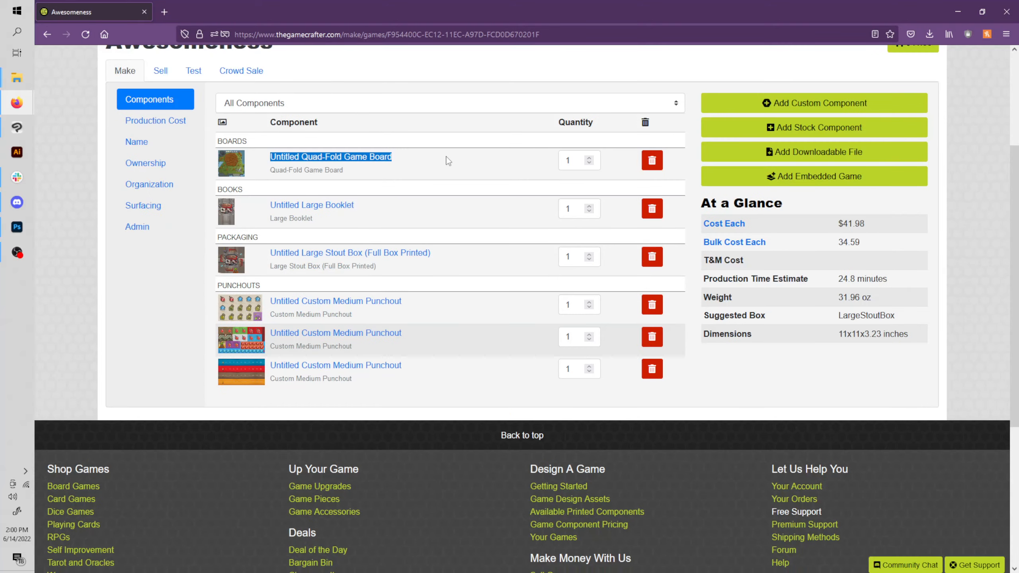
Review the game's component list and its surfacing options for UV coating and linen texture, ending back on the component list.
{"action": "left_click", "coordinate": [447, 157]}
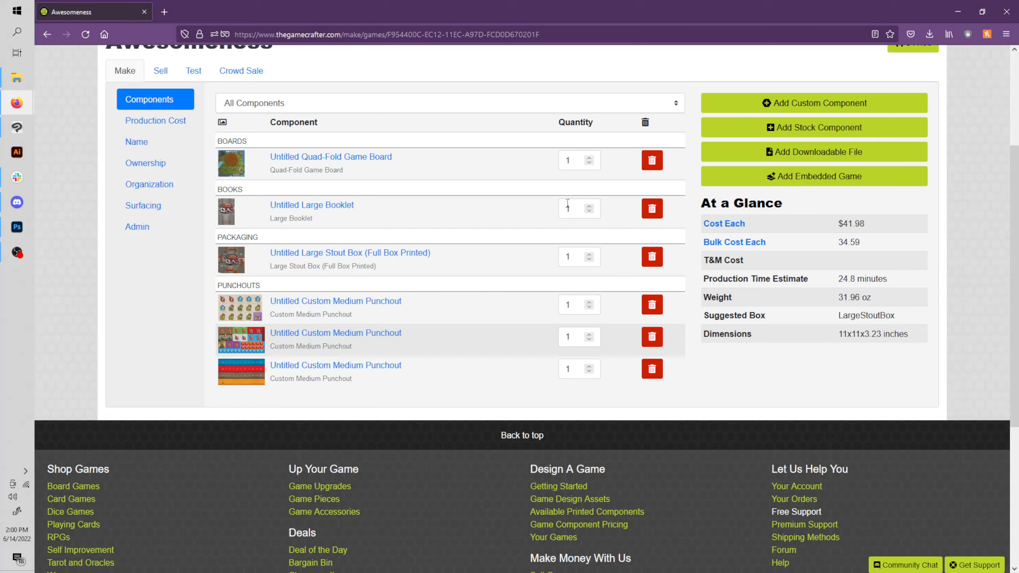
{"action": "scroll", "coordinate": [460, 204], "scroll_direction": "down", "scroll_amount": 2}
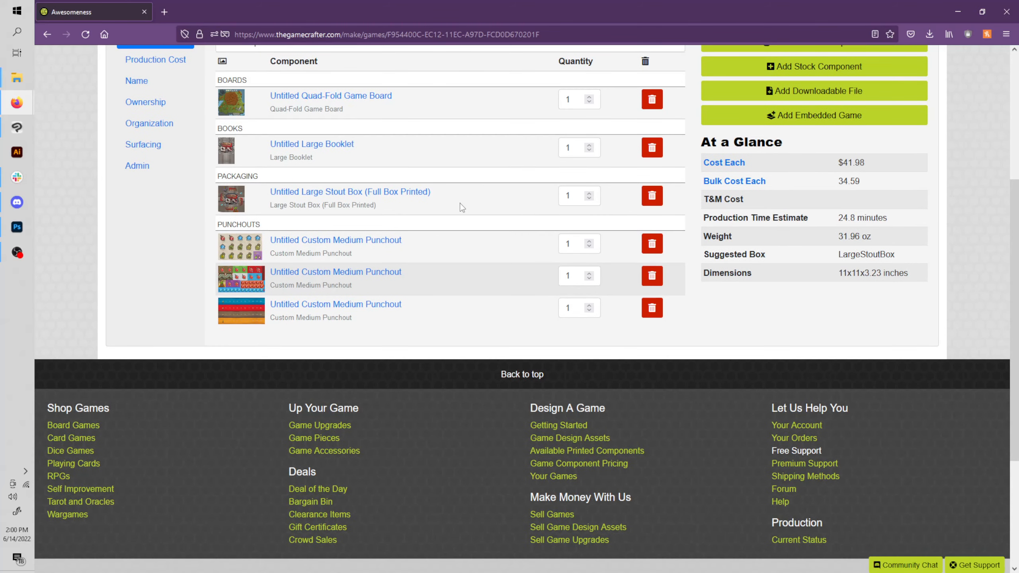
{"action": "scroll", "coordinate": [460, 205], "scroll_direction": "down", "scroll_amount": 2}
{"action": "scroll", "coordinate": [438, 231], "scroll_direction": "up", "scroll_amount": 5}
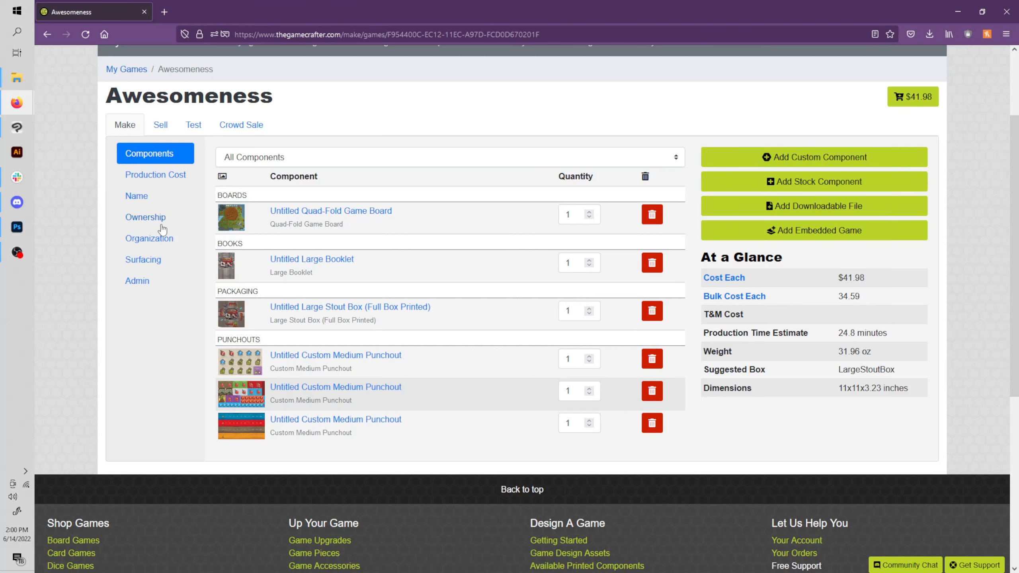
{"action": "left_click", "coordinate": [146, 266]}
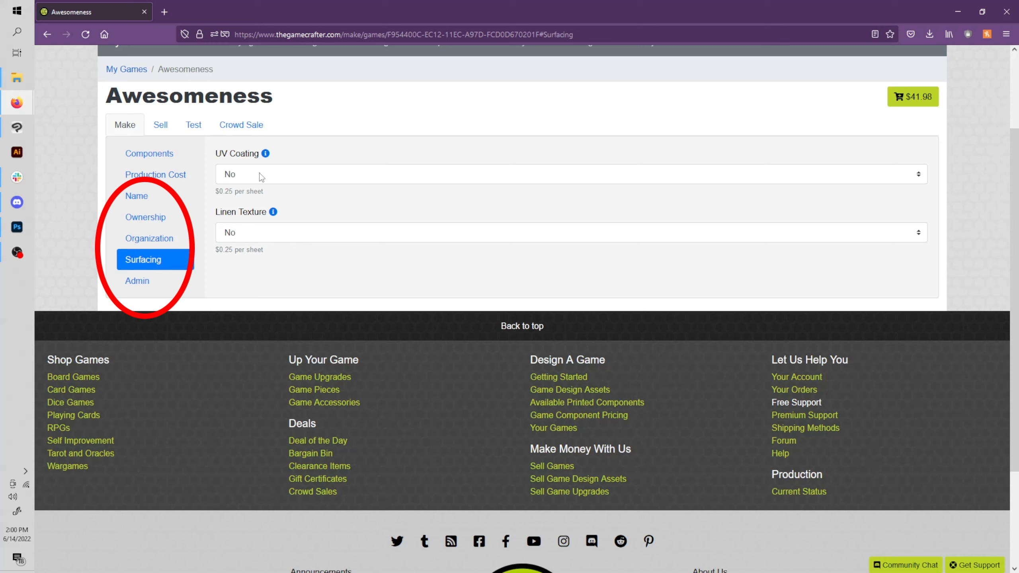
{"action": "left_click", "coordinate": [150, 154]}
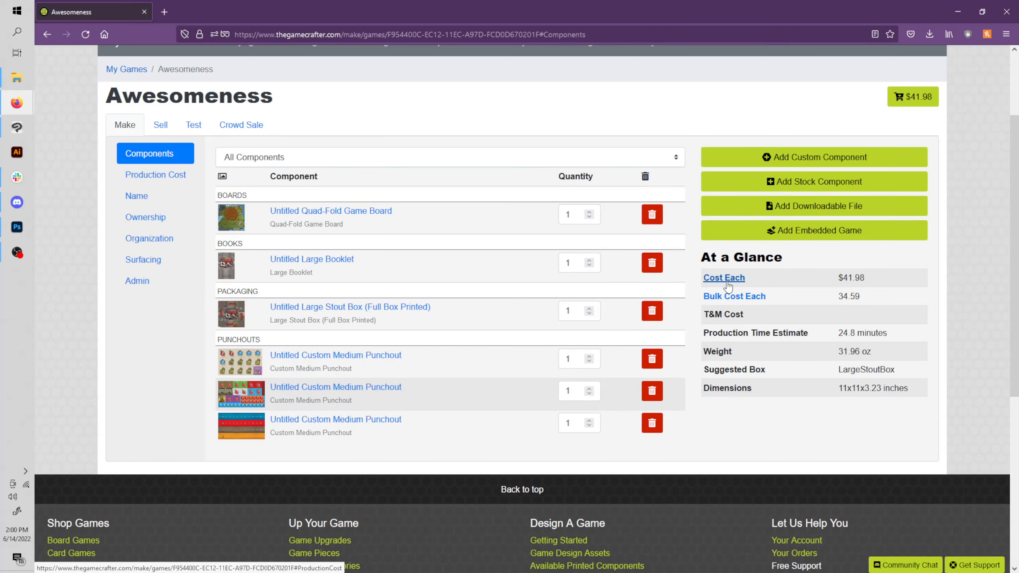
Examine the game's production cost breakdown, including the quantity, sheets and slugs for Chipboard Mix N Match Medium.
{"action": "left_click", "coordinate": [726, 281]}
{"action": "left_click_drag", "start_coordinate": [428, 213], "coordinate": [570, 209]}
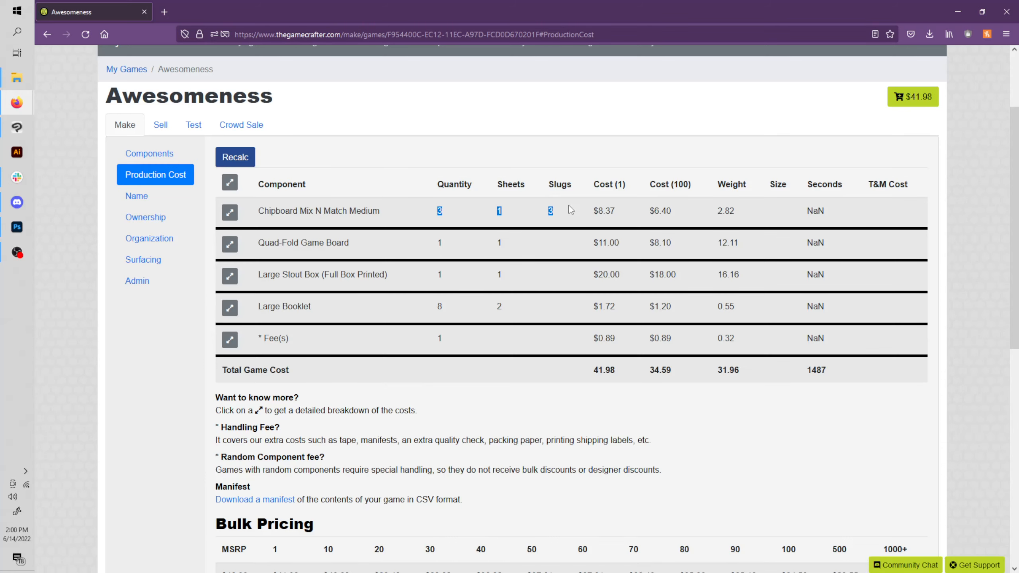
{"action": "left_click", "coordinate": [499, 243]}
{"action": "scroll", "coordinate": [474, 263], "scroll_direction": "down", "scroll_amount": 2}
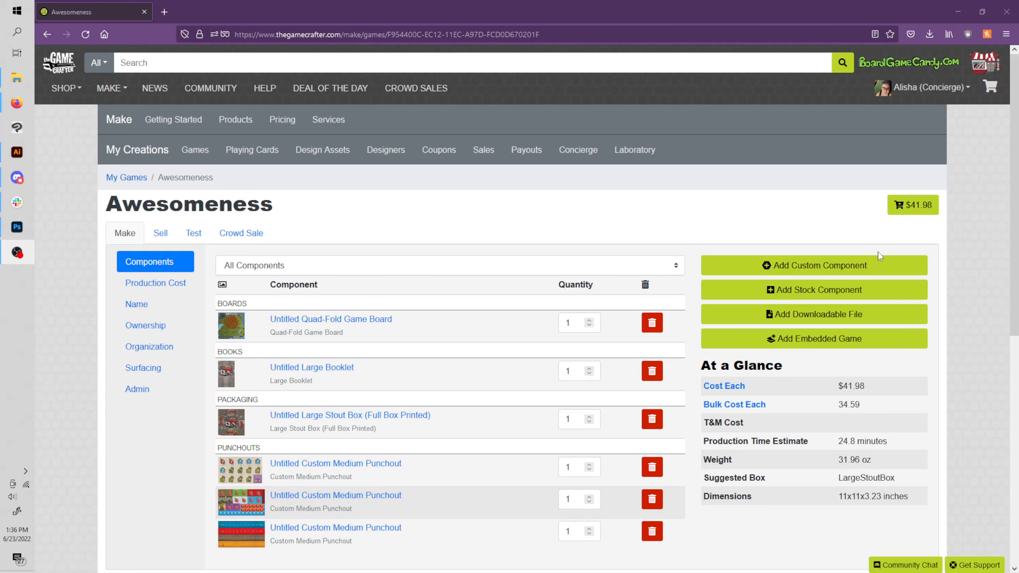
Go to the stock component catalogue for Awesomeness, search it for "cube" and look through the results.
{"action": "left_click", "coordinate": [787, 294]}
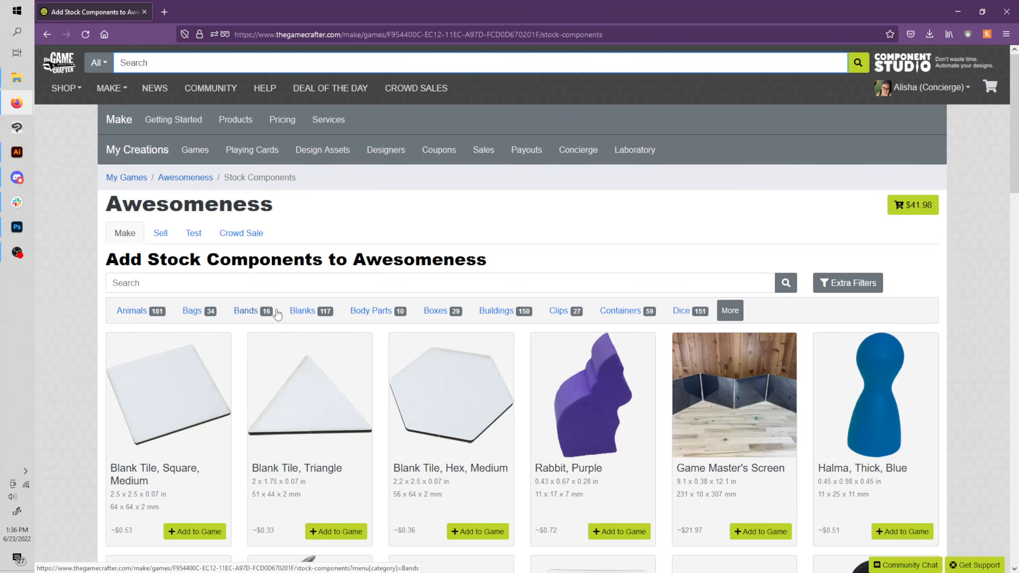
{"action": "left_click", "coordinate": [530, 282]}
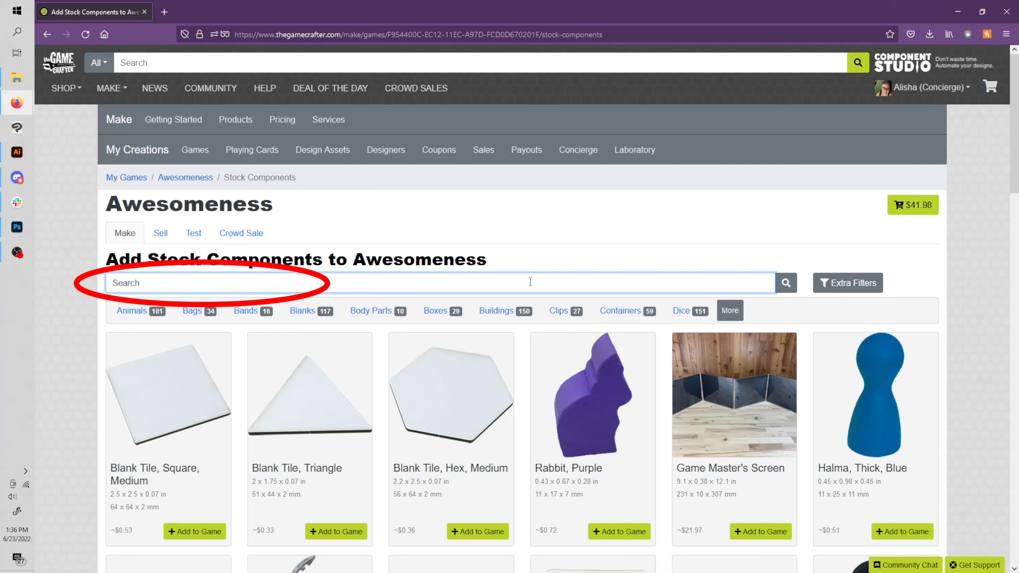
{"action": "type", "text": "cube"}
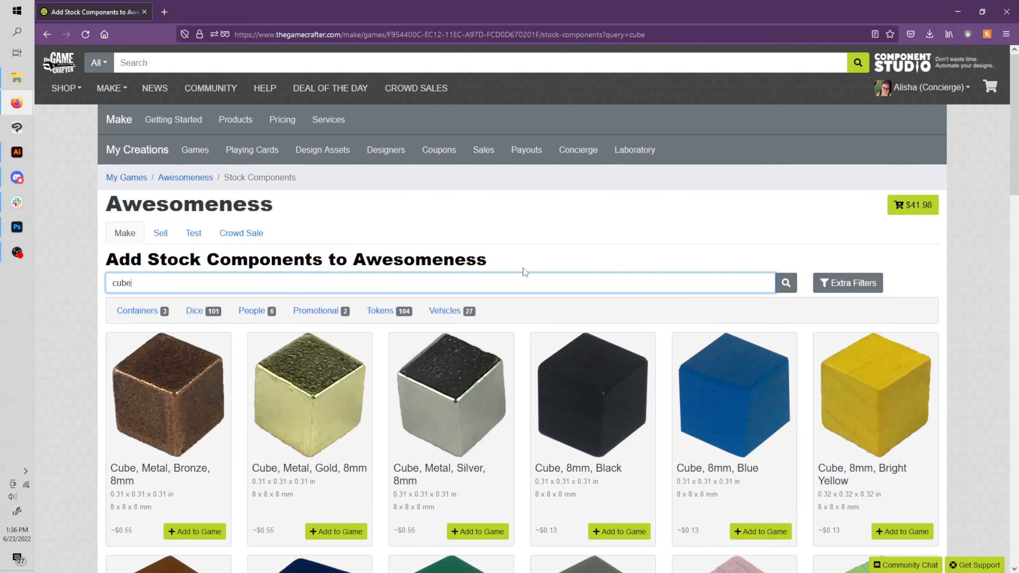
{"action": "scroll", "coordinate": [540, 369], "scroll_direction": "down", "scroll_amount": 10}
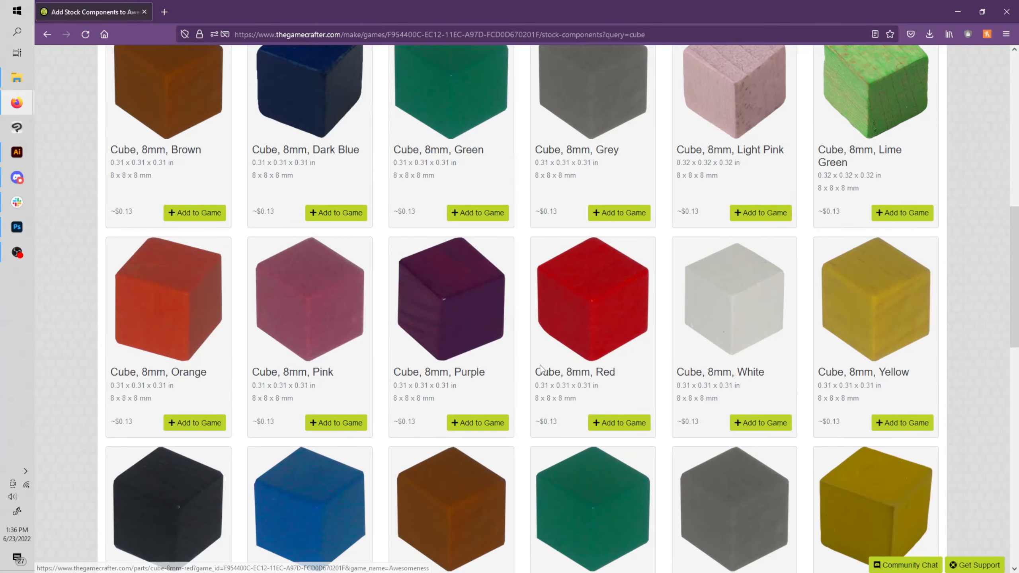
{"action": "scroll", "coordinate": [540, 368], "scroll_direction": "down", "scroll_amount": 10}
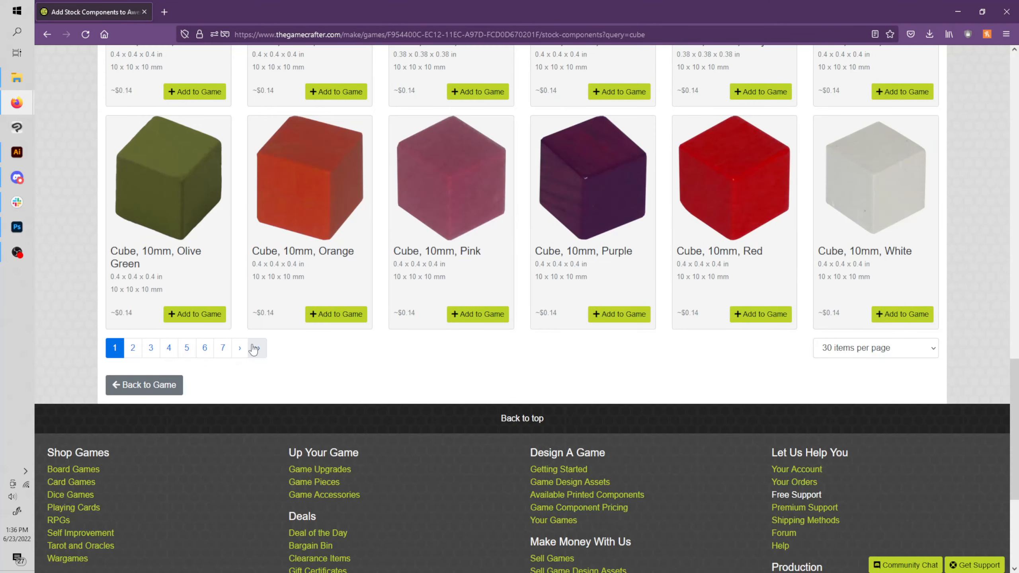
{"action": "scroll", "coordinate": [402, 358], "scroll_direction": "up", "scroll_amount": 20}
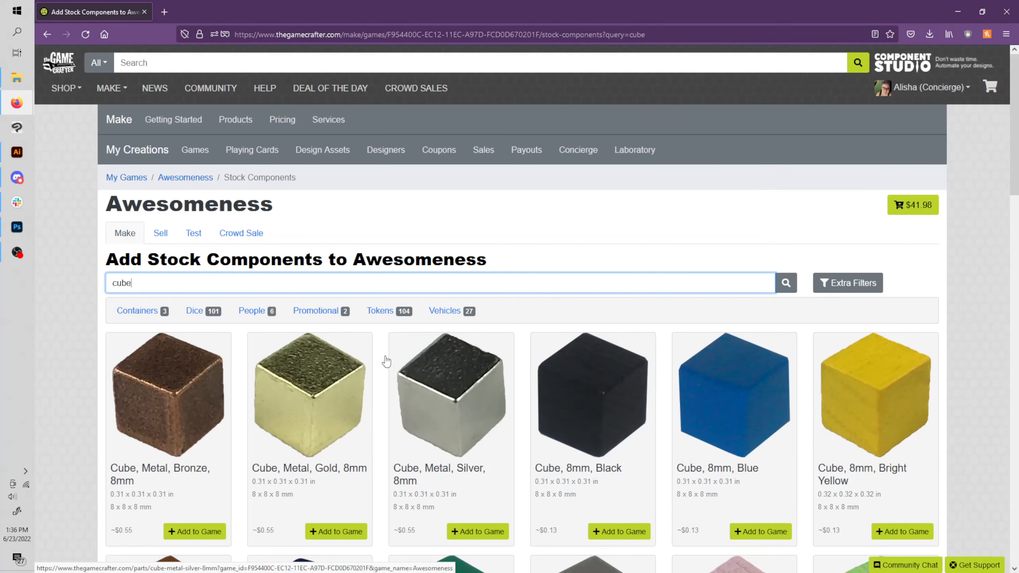
Search the stock components for "Ice cube" instead and look through the matching parts.
{"action": "left_click_drag", "start_coordinate": [133, 283], "coordinate": [108, 283]}
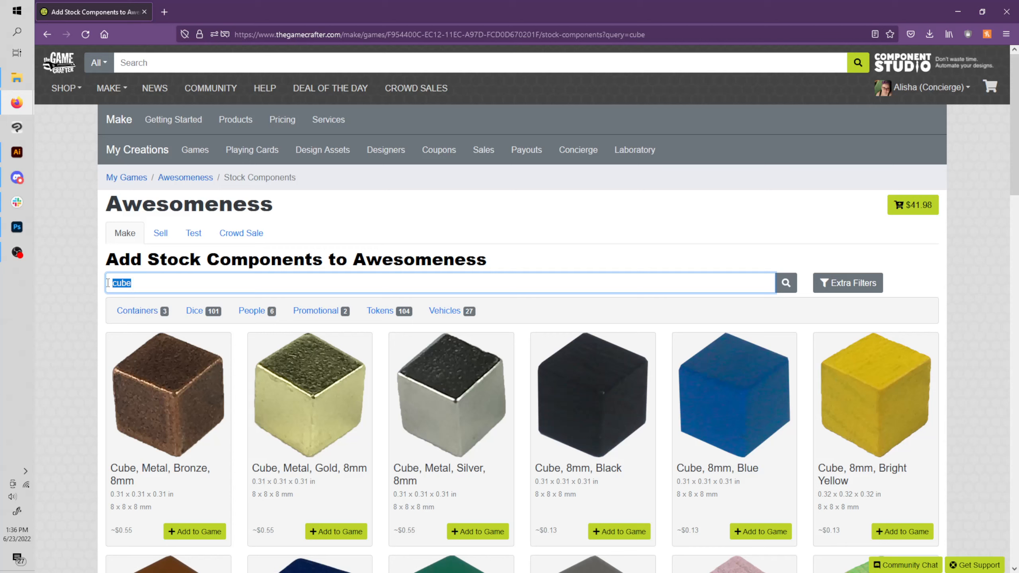
{"action": "type", "text": "Ice cub"}
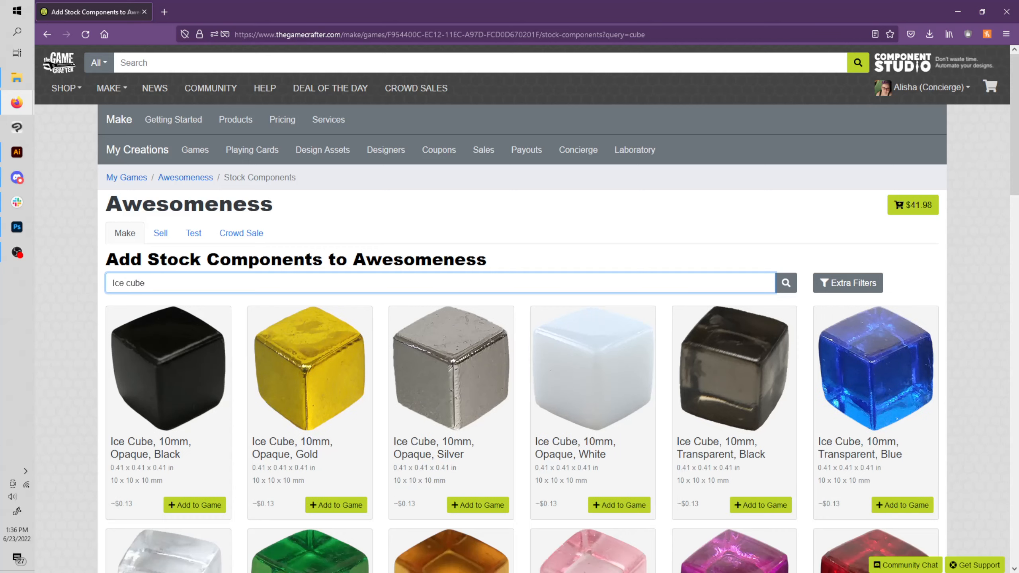
{"action": "type", "text": "e"}
{"action": "scroll", "coordinate": [511, 428], "scroll_direction": "down", "scroll_amount": 5}
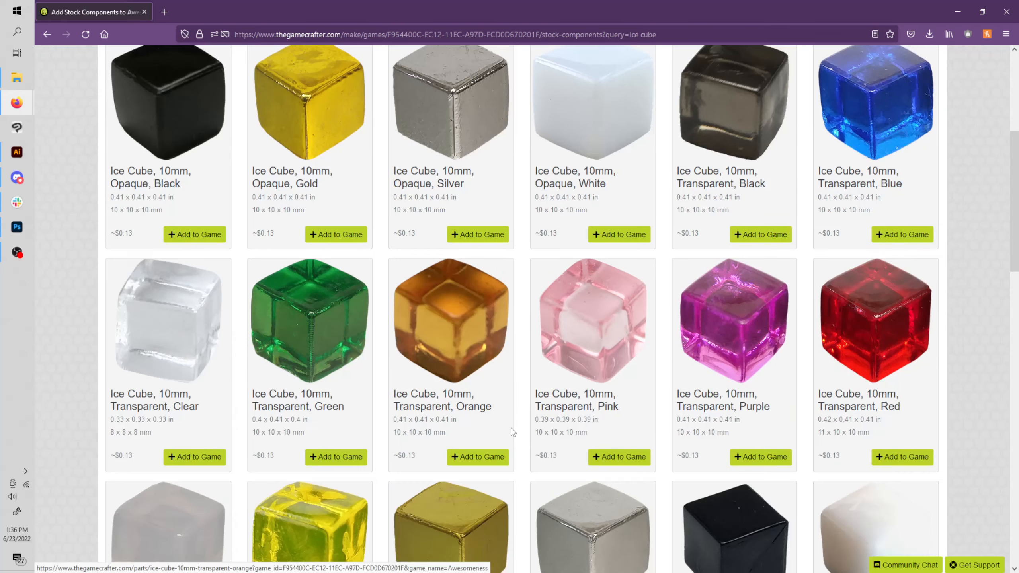
{"action": "scroll", "coordinate": [511, 427], "scroll_direction": "down", "scroll_amount": 1}
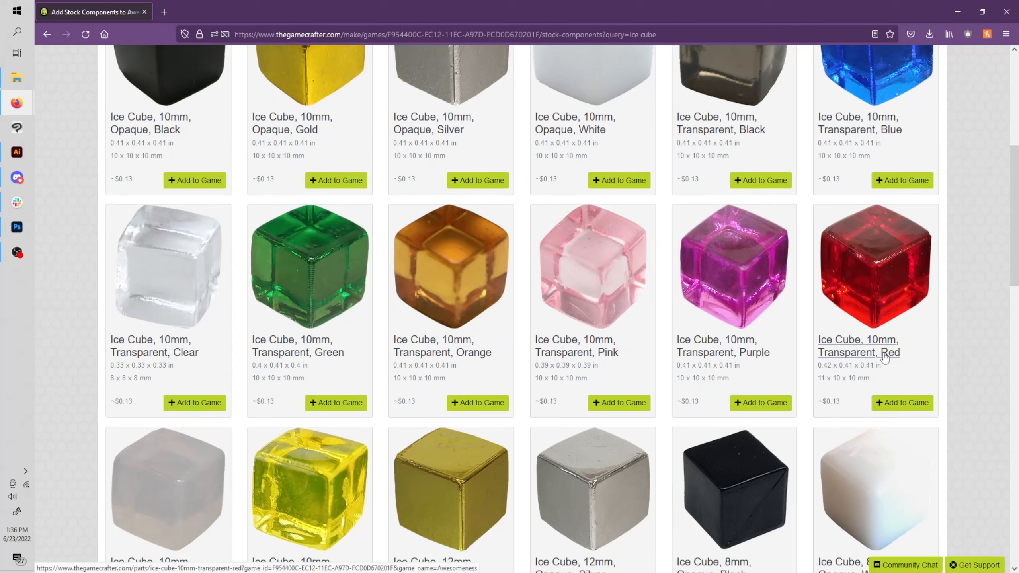
Check the quantity in stock of Ice Cube, 10mm, Transparent, Red in a separate browser tab and close that tab.
{"action": "middle_click", "coordinate": [863, 258]}
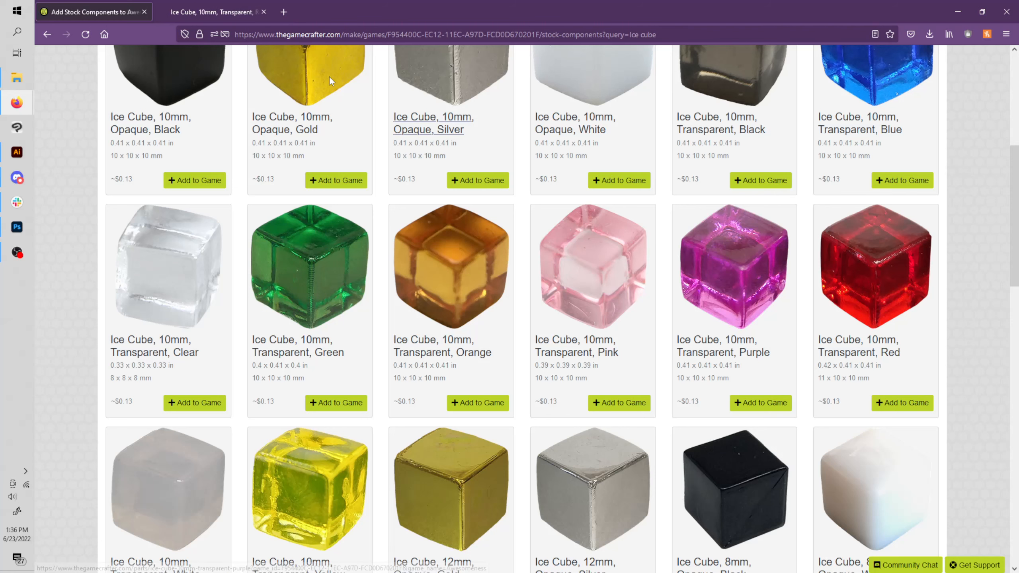
{"action": "key", "text": "ctrl+Tab"}
{"action": "left_click_drag", "start_coordinate": [357, 349], "coordinate": [393, 351]}
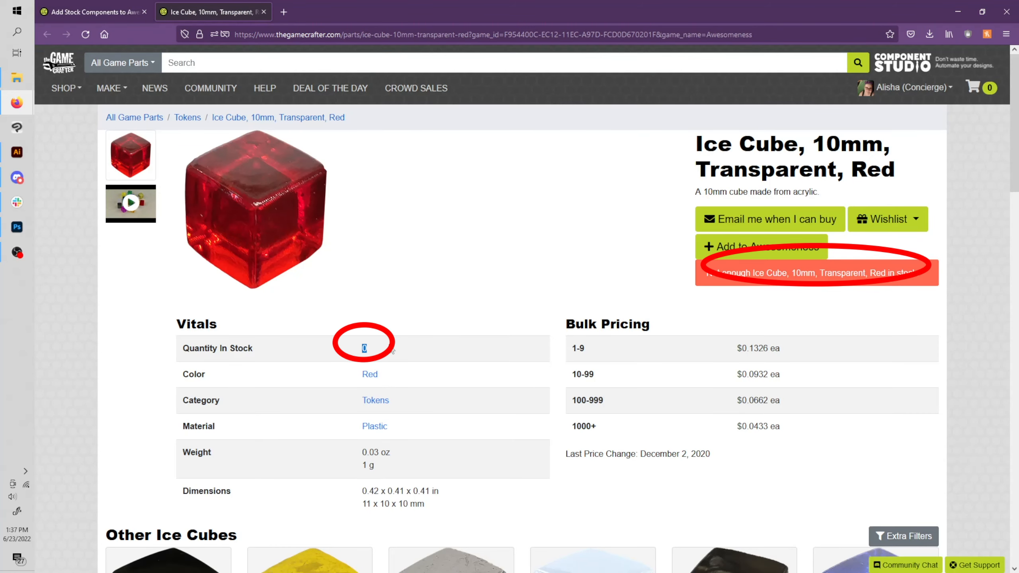
{"action": "left_click", "coordinate": [264, 11]}
Open the details page of Ice Cube, 8mm, Transparent, Red in a new browser tab.
{"action": "scroll", "coordinate": [444, 275], "scroll_direction": "down", "scroll_amount": 10}
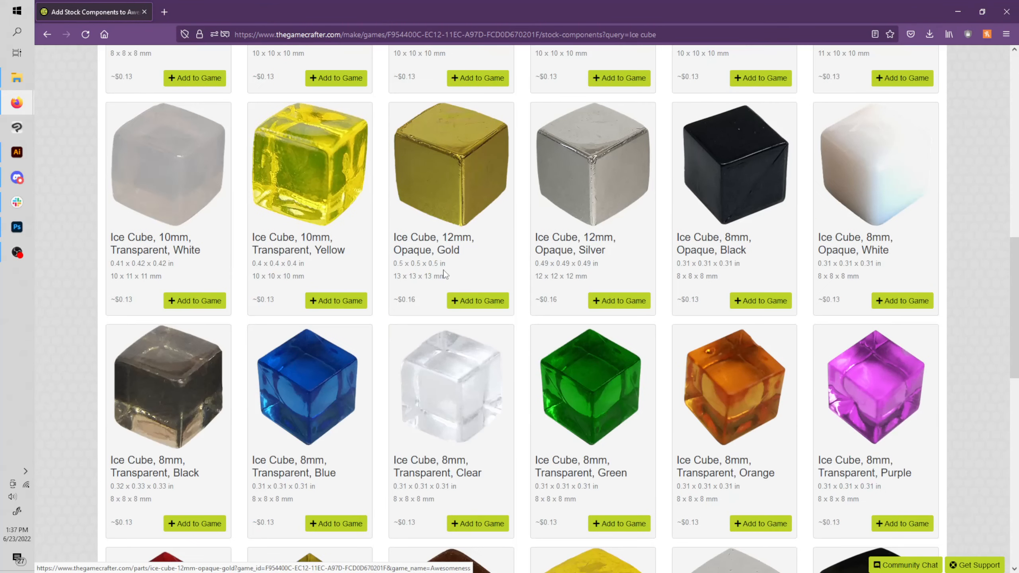
{"action": "scroll", "coordinate": [144, 418], "scroll_direction": "down", "scroll_amount": 1}
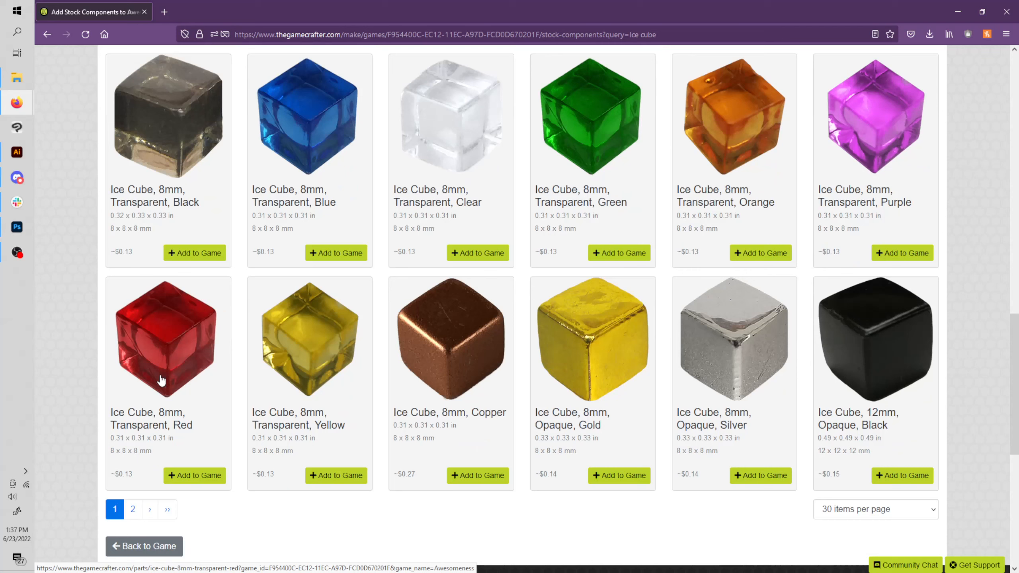
{"action": "middle_click", "coordinate": [161, 380]}
{"action": "left_click", "coordinate": [216, 12]}
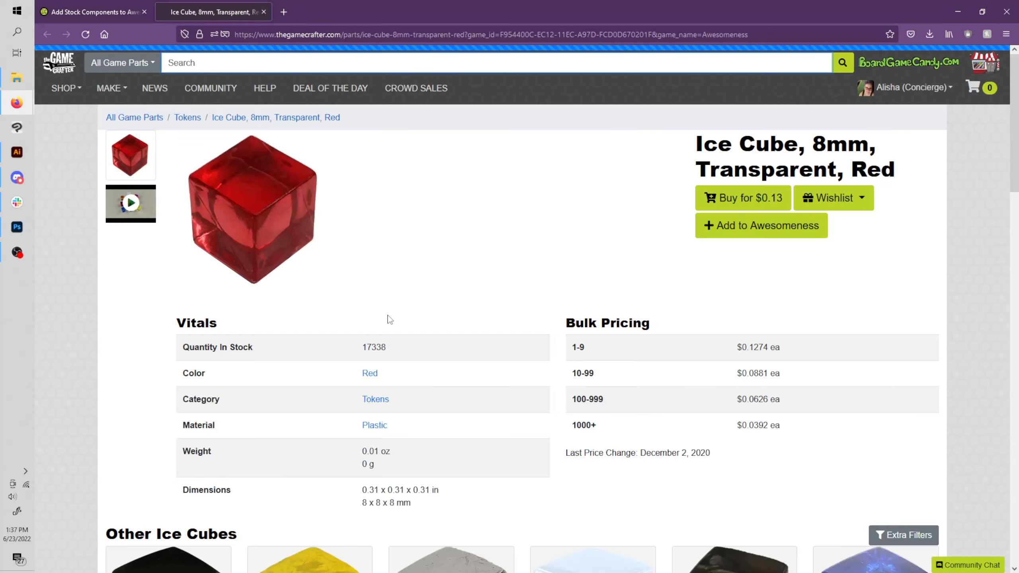
Close the red cube's details page and add the 8mm Transparent ice cubes in Red, Purple, Green and Clear to the game.
{"action": "left_click", "coordinate": [263, 12]}
{"action": "left_click", "coordinate": [192, 477]}
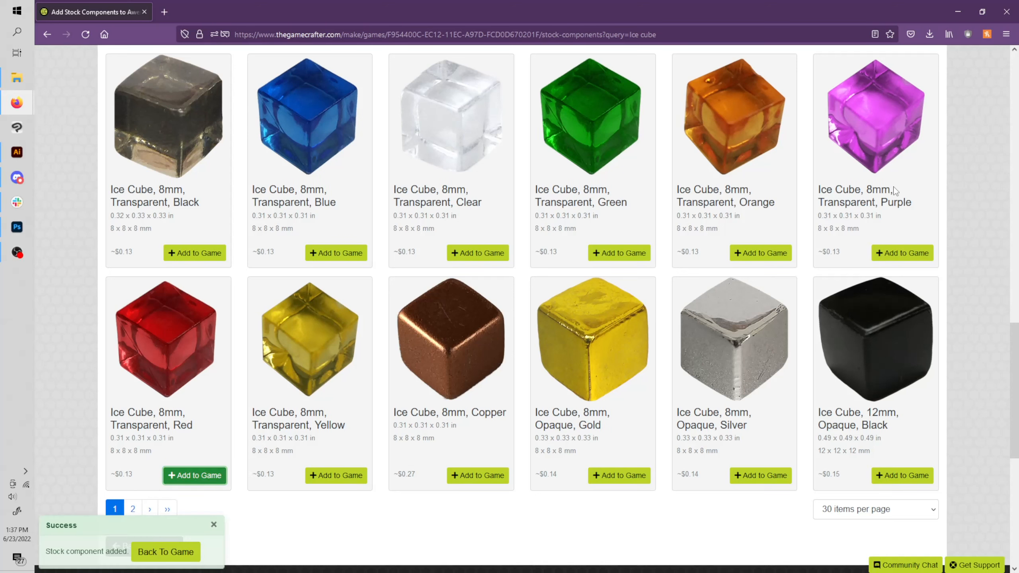
{"action": "left_click", "coordinate": [906, 255]}
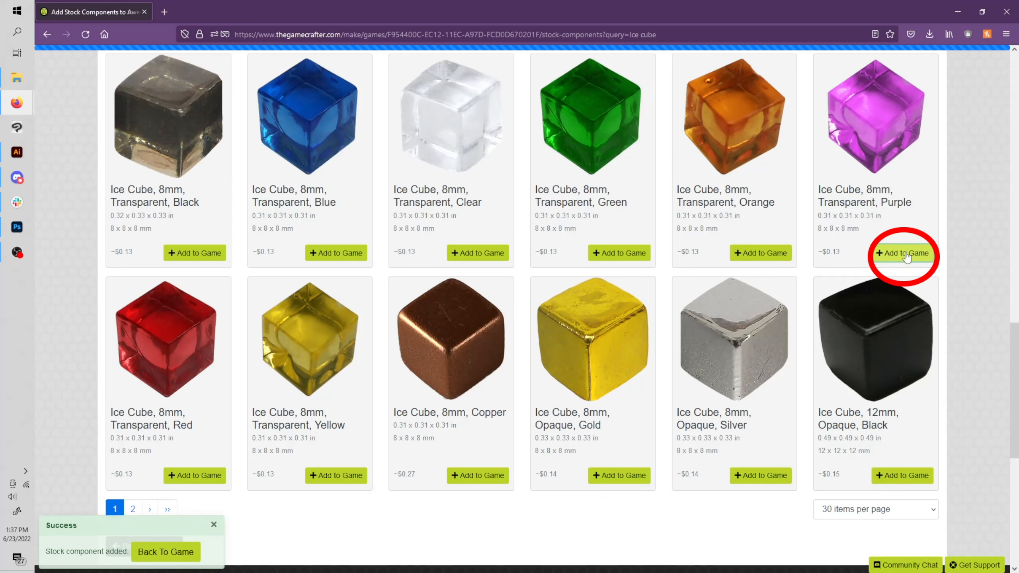
{"action": "left_click", "coordinate": [619, 254]}
{"action": "left_click", "coordinate": [477, 254]}
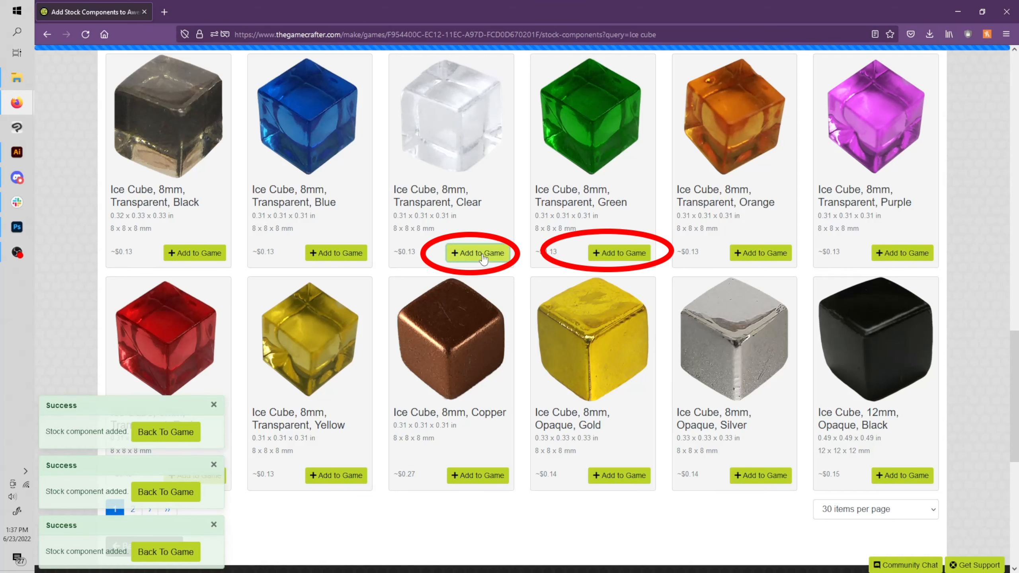
Set the quantity of each of the four 8mm Transparent ice cubes (Red, Purple, Green and Clear) to 10.
{"action": "scroll", "coordinate": [383, 283], "scroll_direction": "up", "scroll_amount": 10}
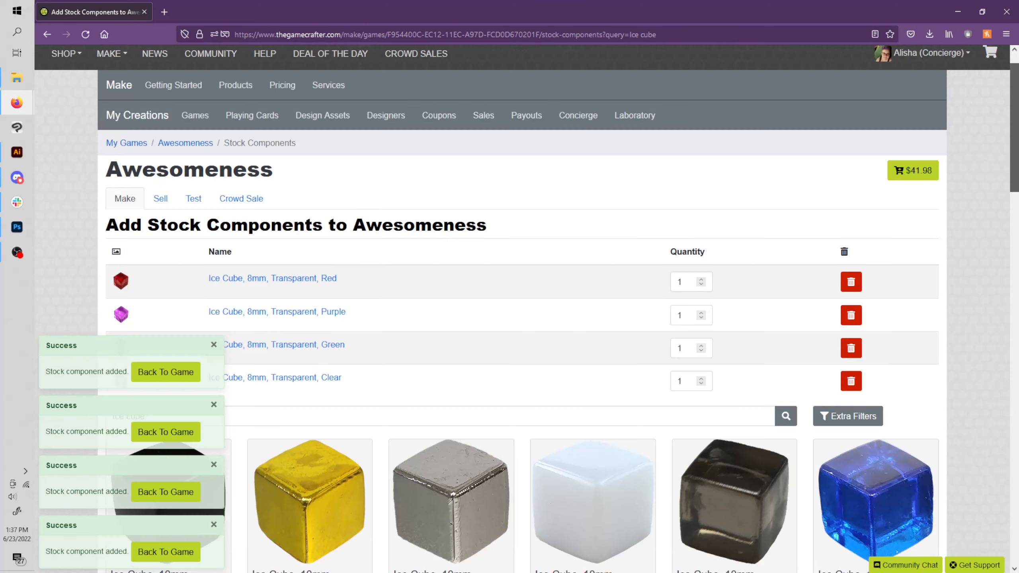
{"action": "scroll", "coordinate": [384, 284], "scroll_direction": "down", "scroll_amount": 3}
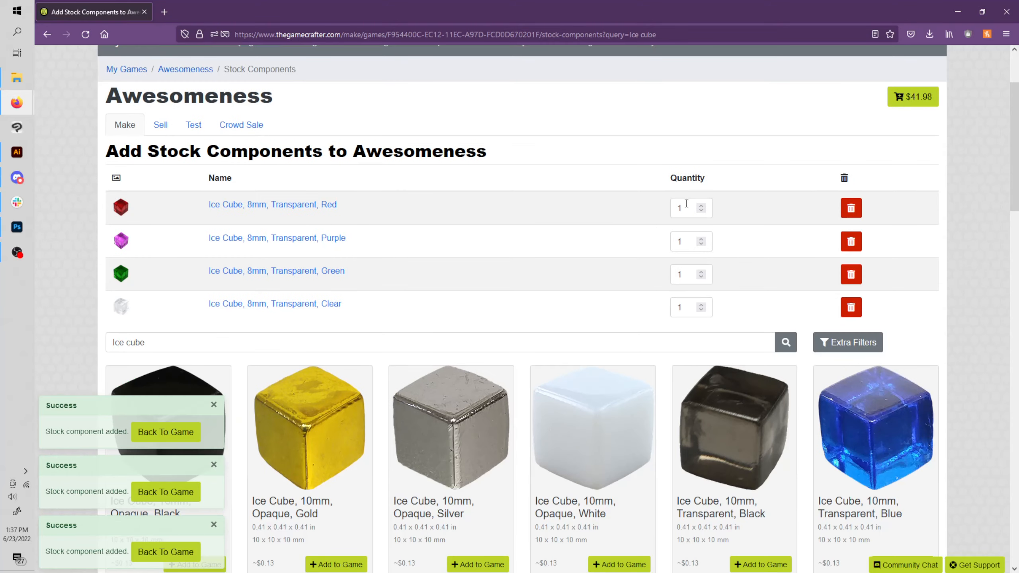
{"action": "left_click_drag", "start_coordinate": [685, 206], "coordinate": [652, 208]}
{"action": "type", "text": "10"}
{"action": "left_click_drag", "start_coordinate": [686, 241], "coordinate": [660, 241]}
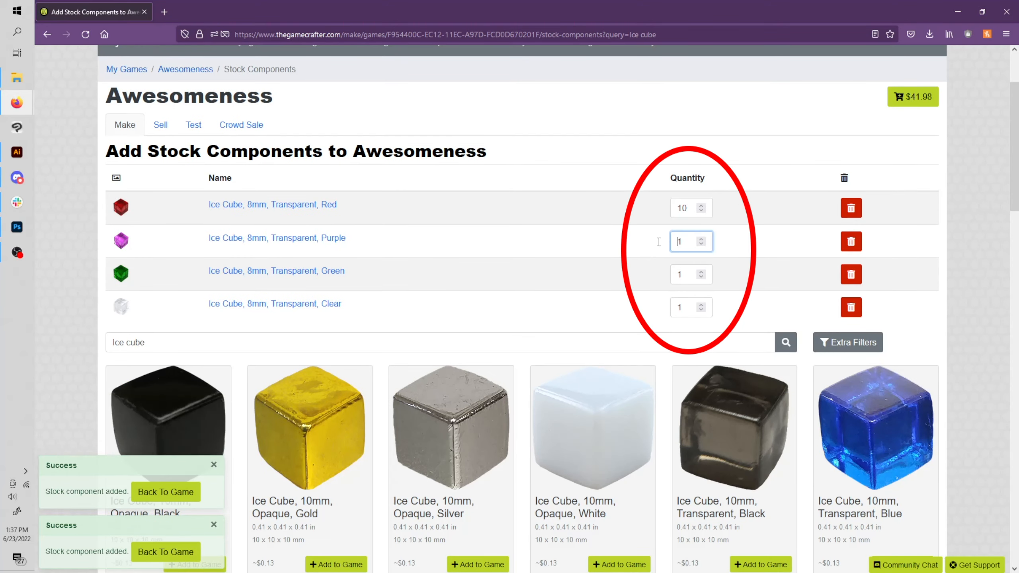
{"action": "type", "text": "10"}
{"action": "left_click_drag", "start_coordinate": [686, 274], "coordinate": [659, 275]}
{"action": "type", "text": "10"}
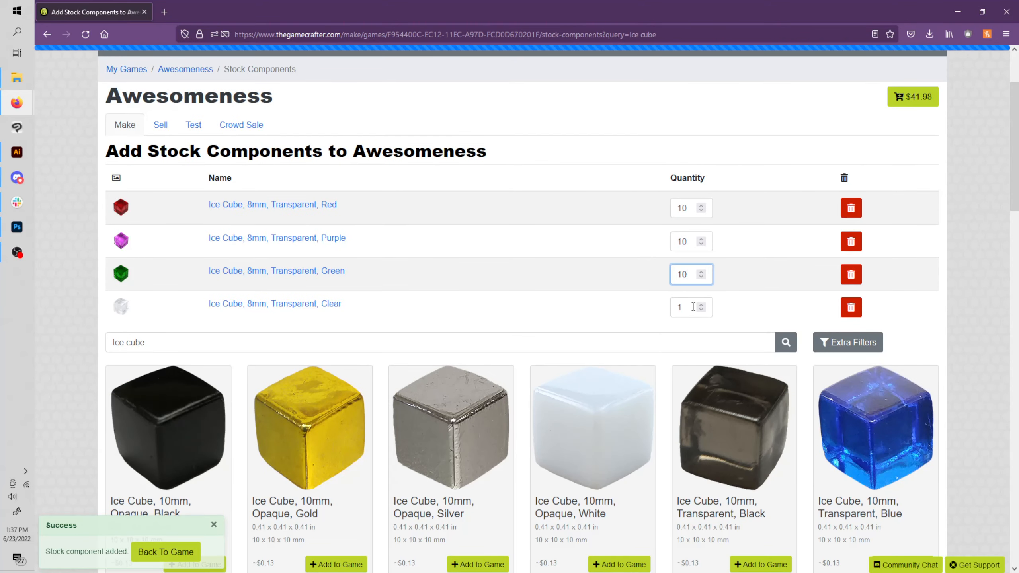
{"action": "left_click_drag", "start_coordinate": [686, 307], "coordinate": [660, 307]}
{"action": "type", "text": "10"}
{"action": "left_click", "coordinate": [622, 310]}
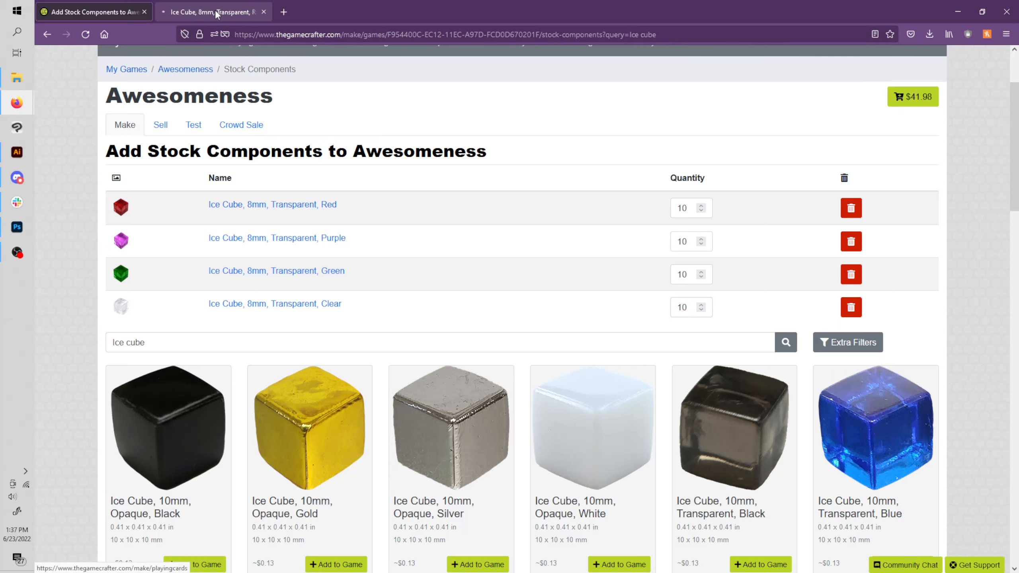
Search the stock components for "dice" and add D6, 16mm, Black on Pink to the game with a quantity of 2.
{"action": "left_click_drag", "start_coordinate": [152, 343], "coordinate": [104, 346]}
{"action": "type", "text": "dice"}
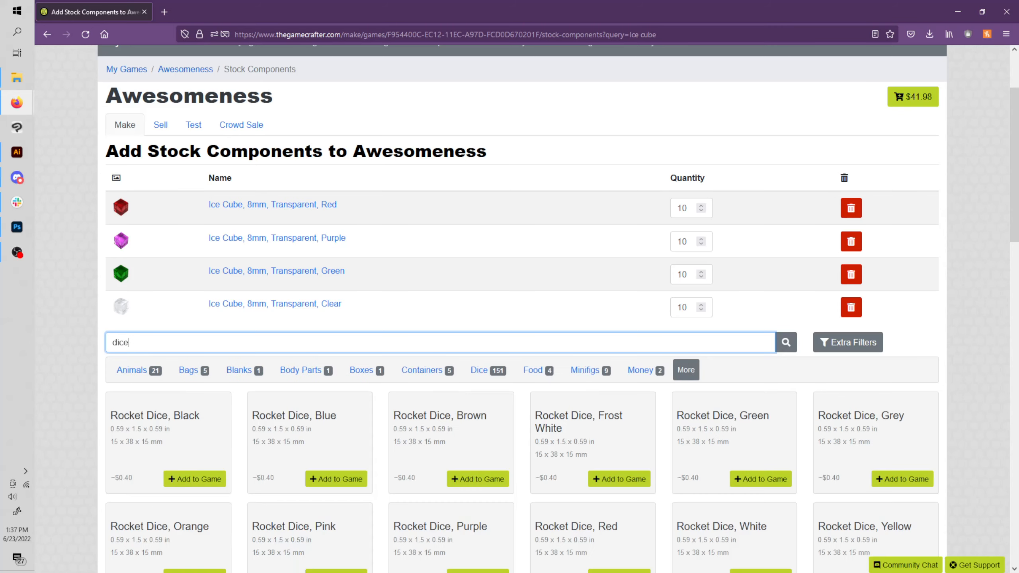
{"action": "scroll", "coordinate": [584, 324], "scroll_direction": "down", "scroll_amount": 10}
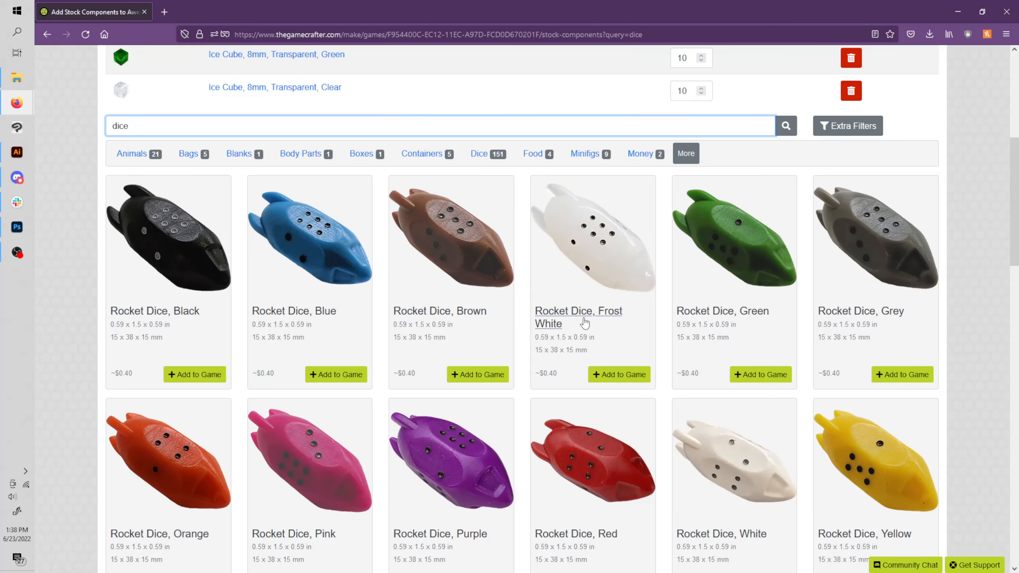
{"action": "scroll", "coordinate": [584, 320], "scroll_direction": "down", "scroll_amount": 12}
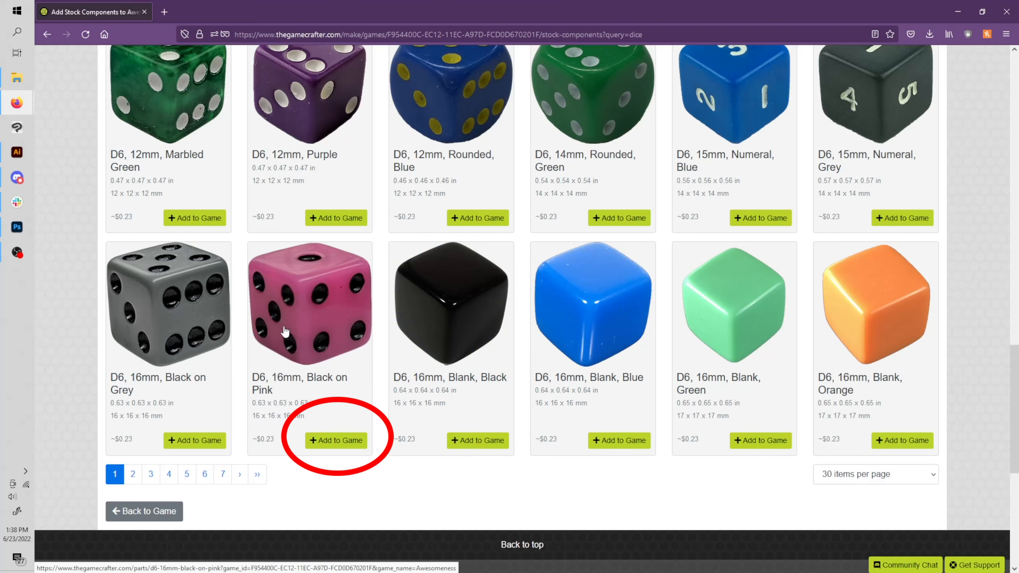
{"action": "left_click", "coordinate": [348, 440]}
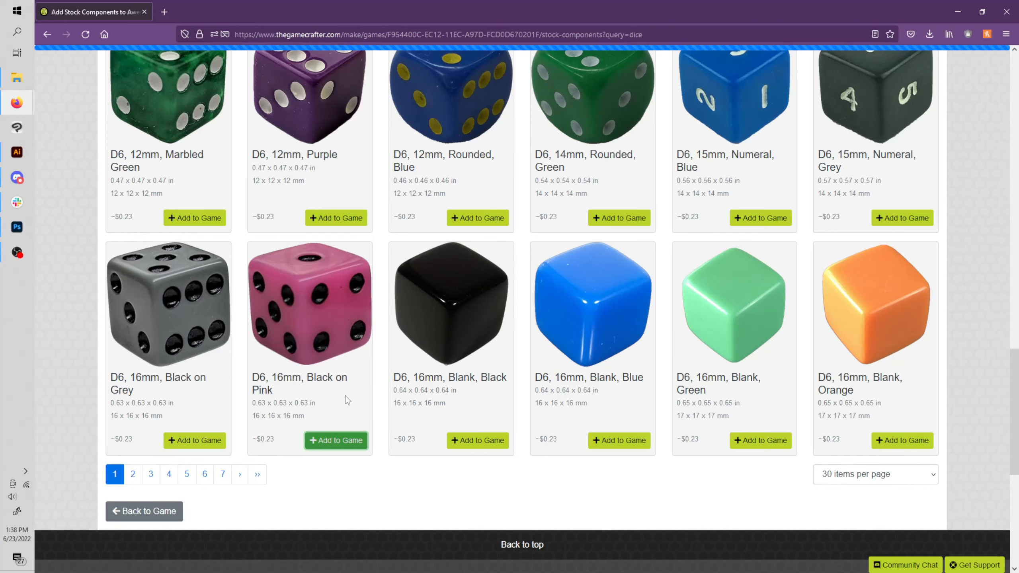
{"action": "scroll", "coordinate": [345, 396], "scroll_direction": "up", "scroll_amount": 20}
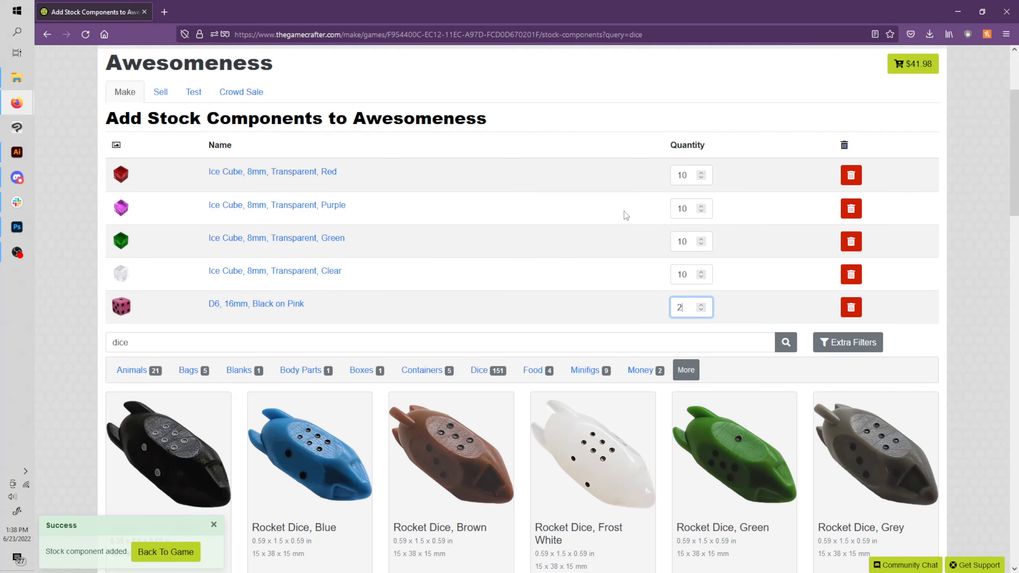
{"action": "left_click", "coordinate": [592, 132]}
Return to the Awesomeness component list and review the stock parts listed alongside the custom components.
{"action": "scroll", "coordinate": [564, 123], "scroll_direction": "up", "scroll_amount": 3}
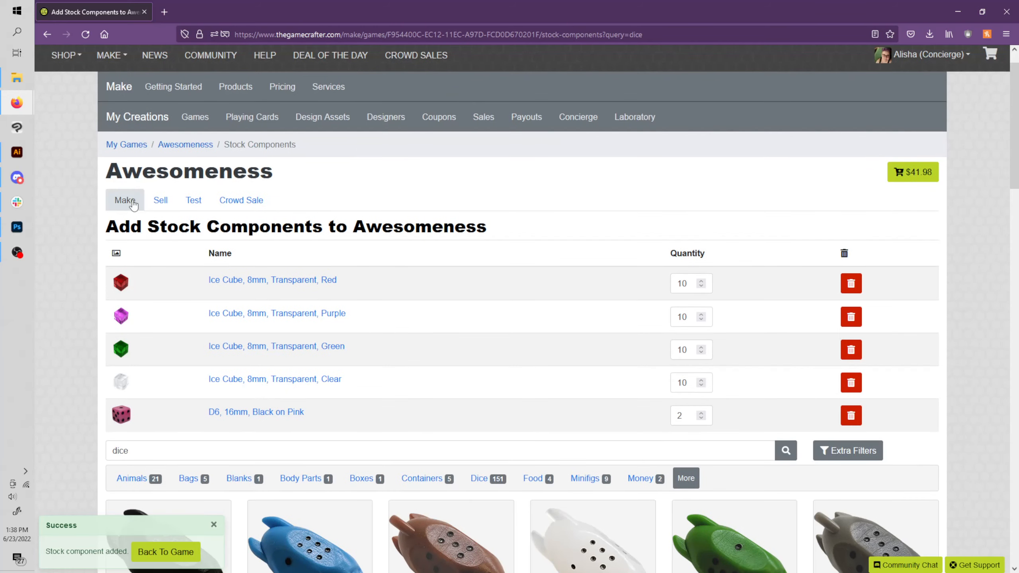
{"action": "left_click", "coordinate": [123, 200]}
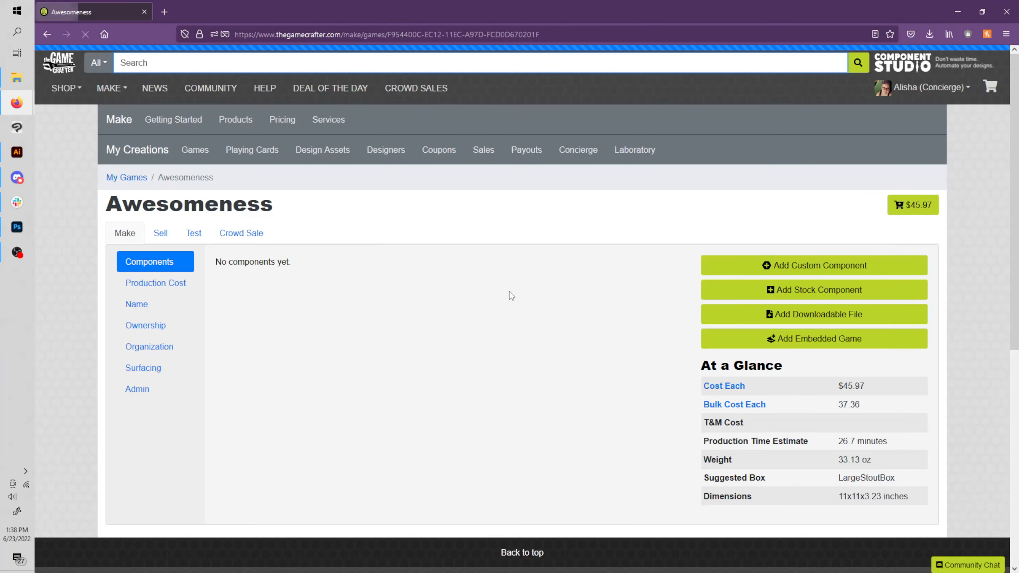
{"action": "scroll", "coordinate": [510, 292], "scroll_direction": "down", "scroll_amount": 4}
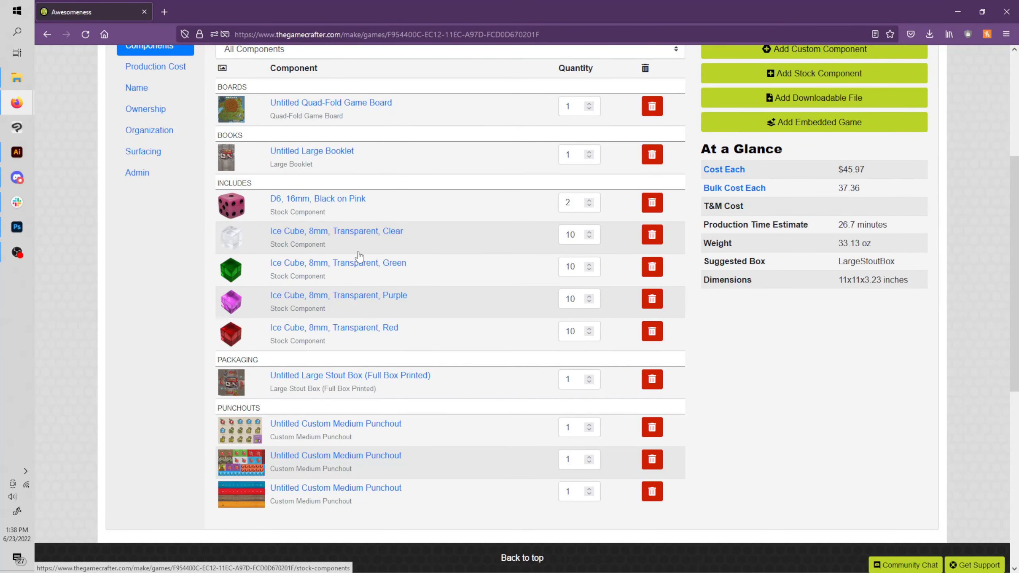
{"action": "scroll", "coordinate": [432, 337], "scroll_direction": "up", "scroll_amount": 4}
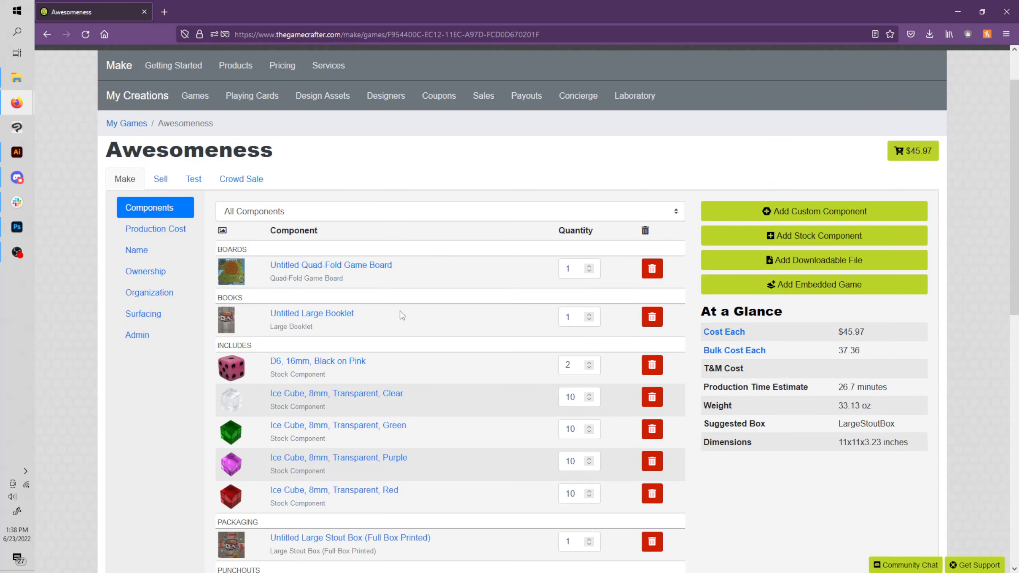